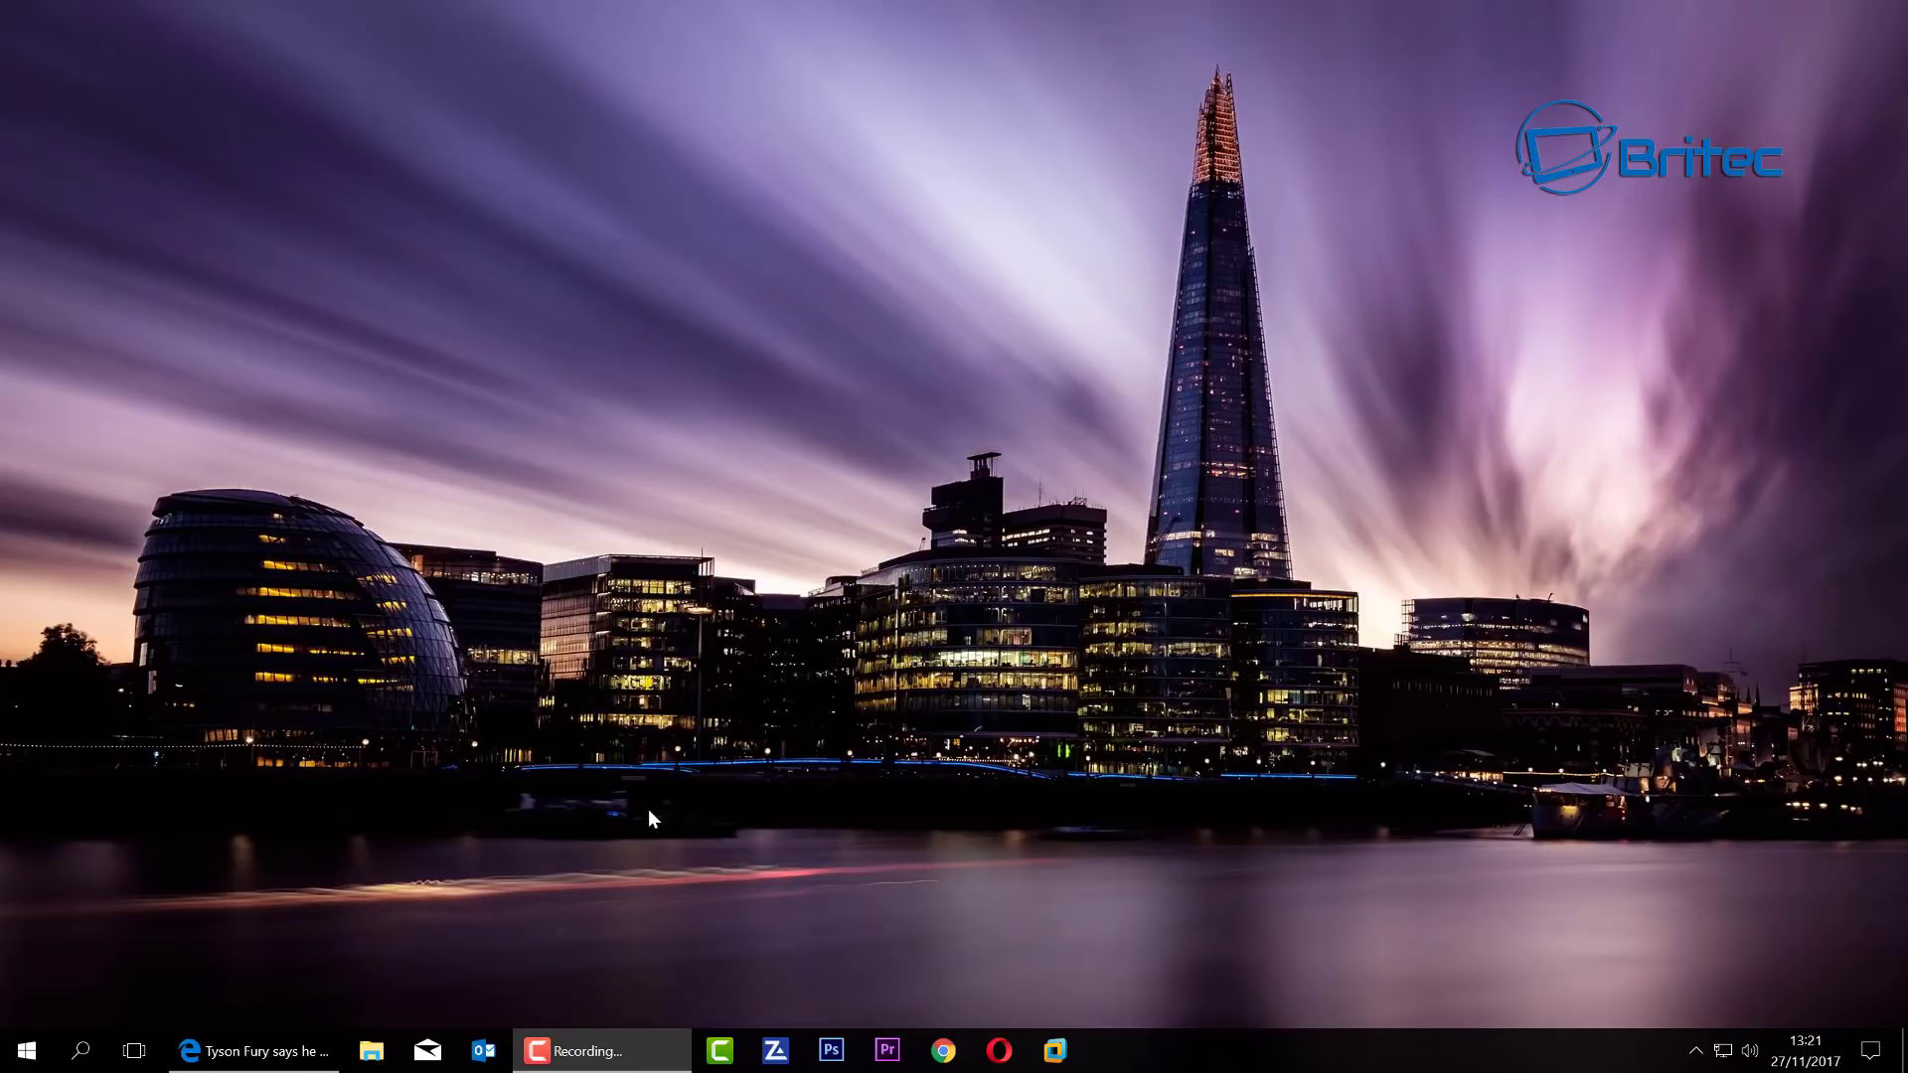
In Edge's Share pane, untick Show app suggestions and recheck it on the Skype and OneNote tiles.
left_click(288, 1048)
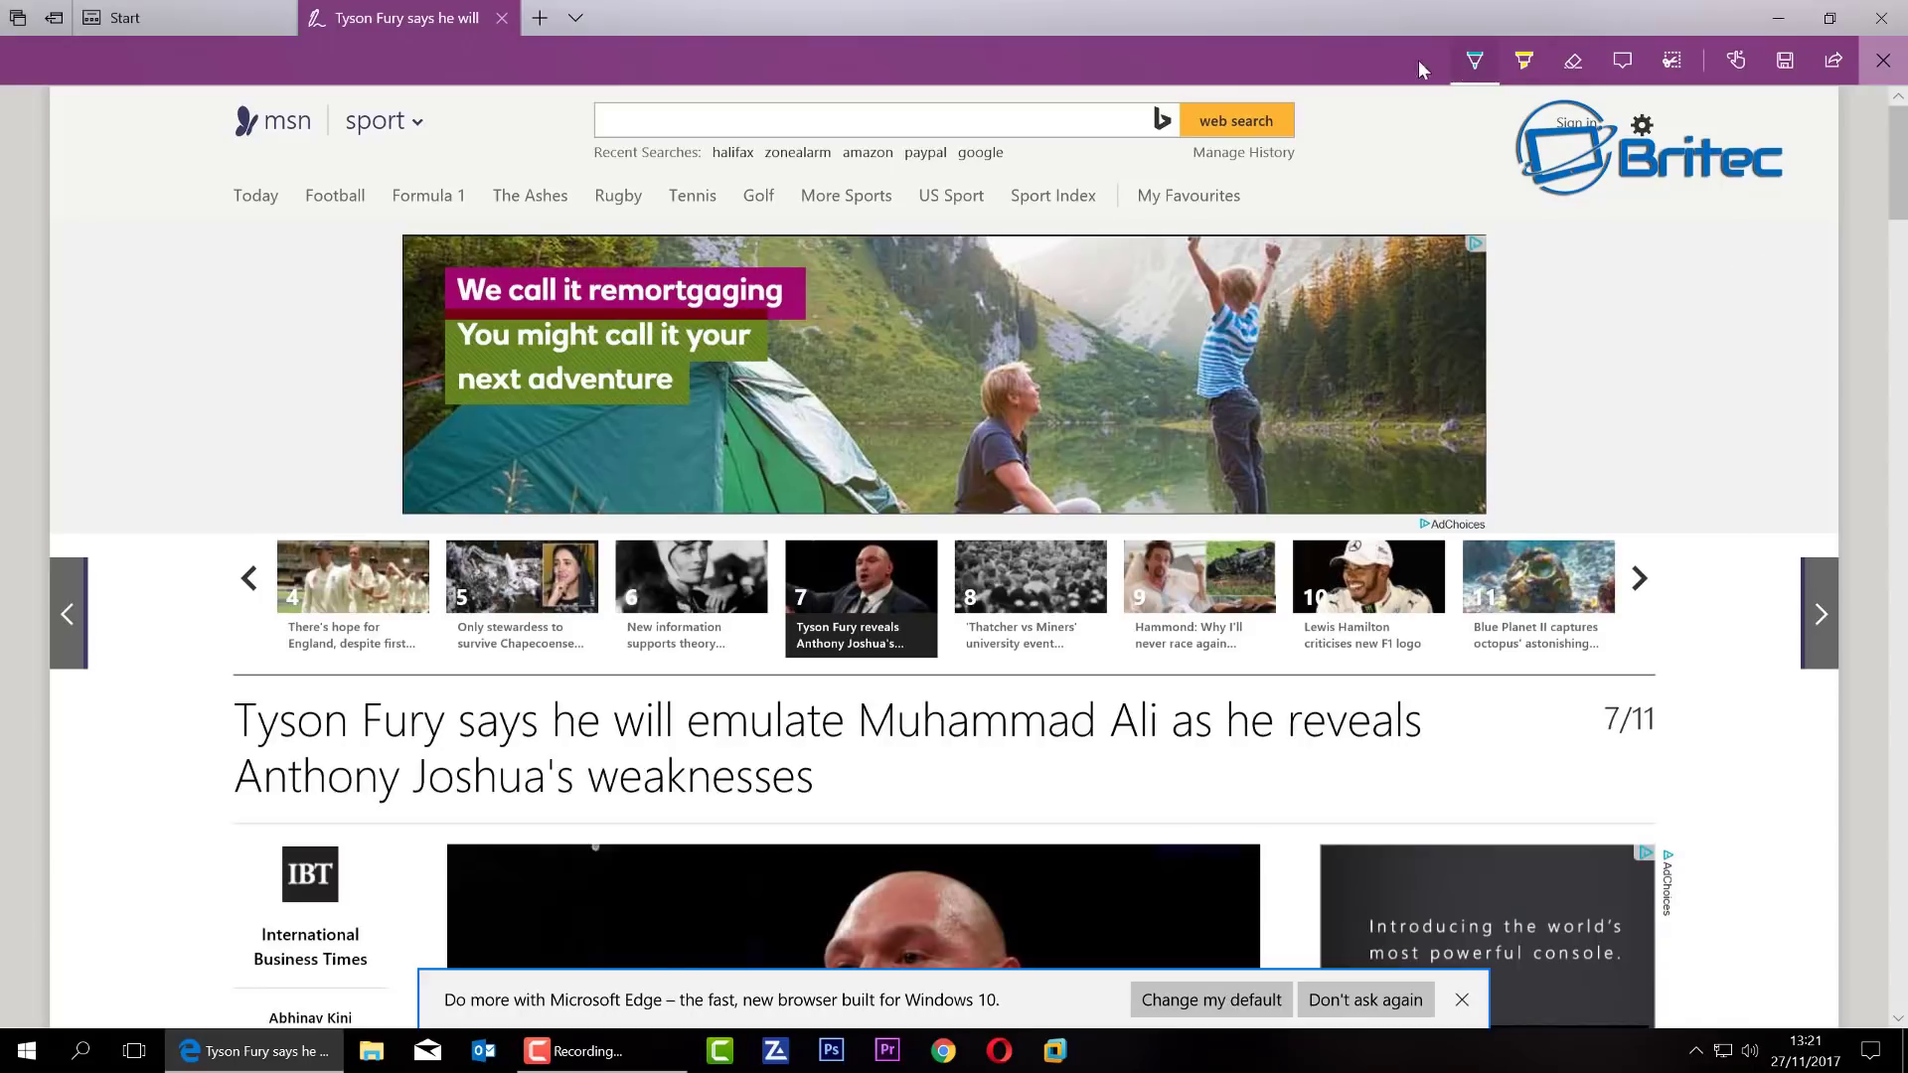
left_click(1834, 61)
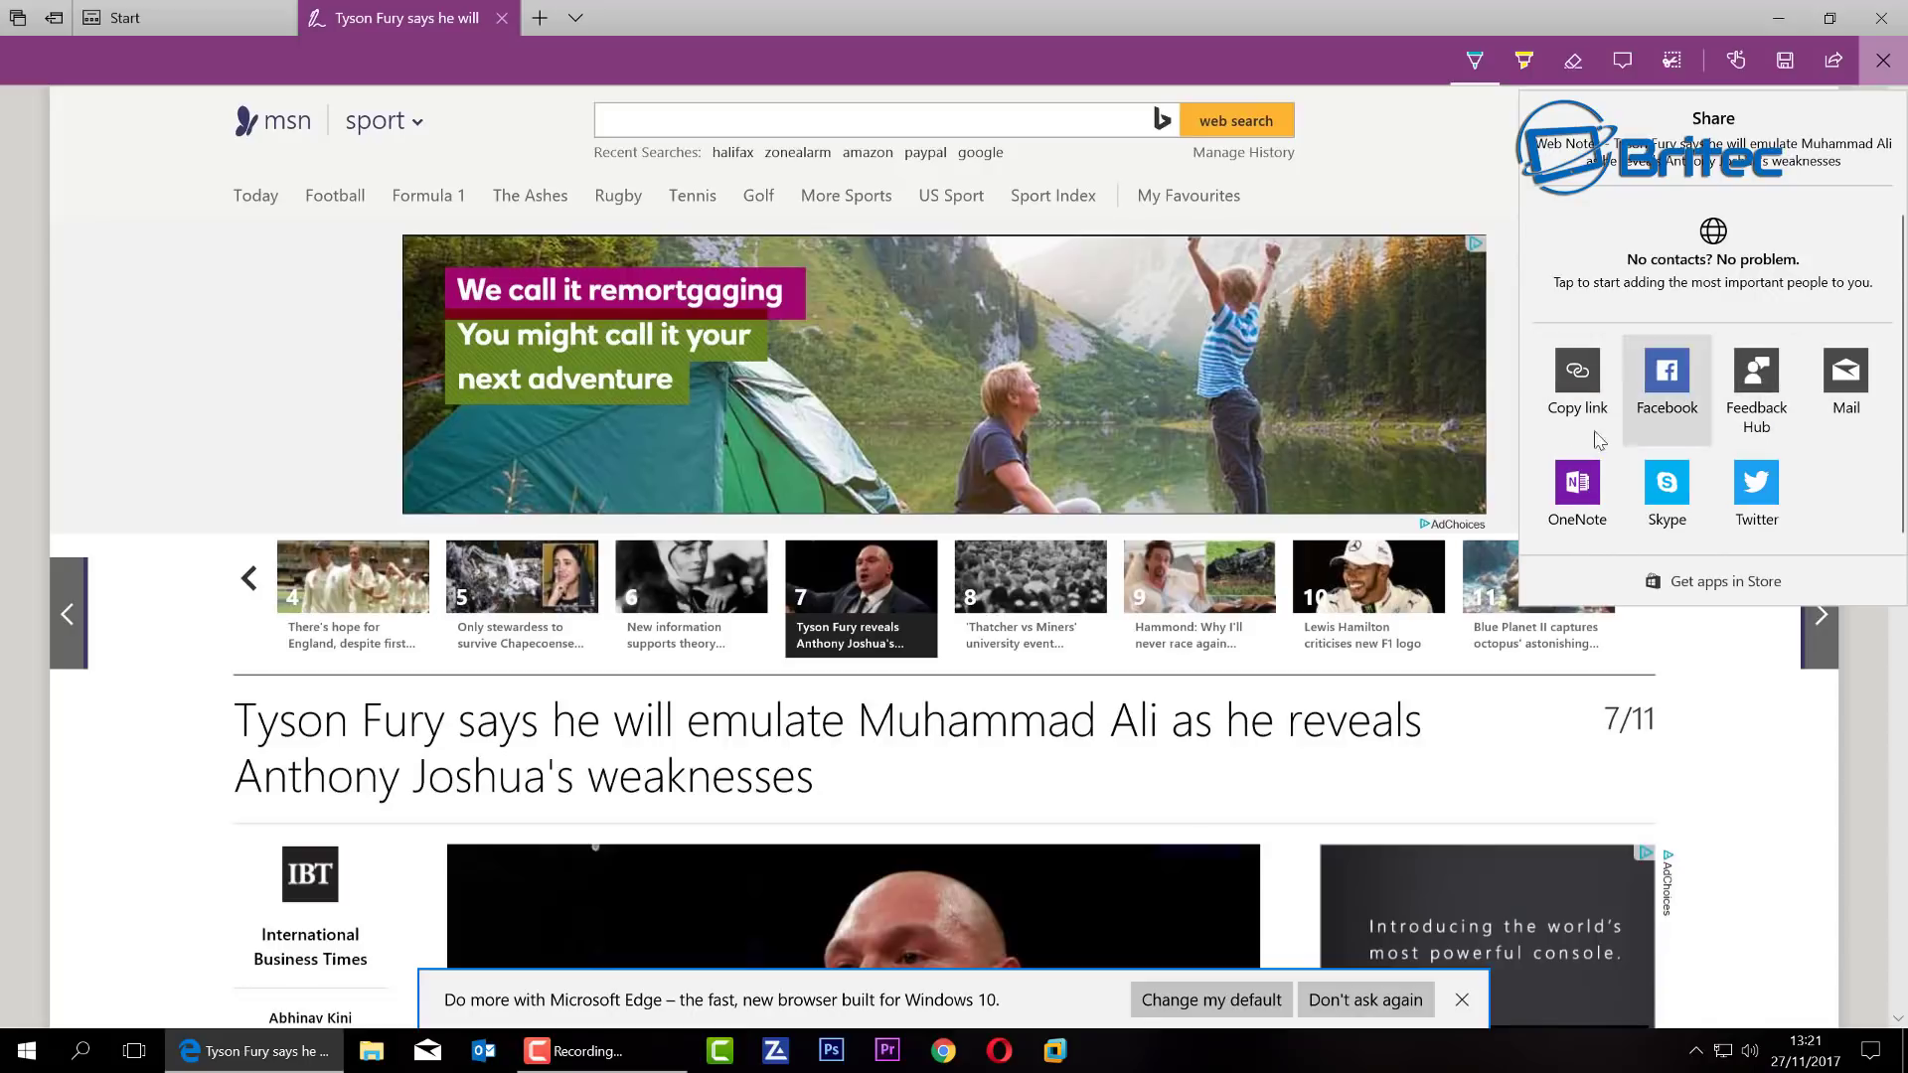
right_click(1751, 489)
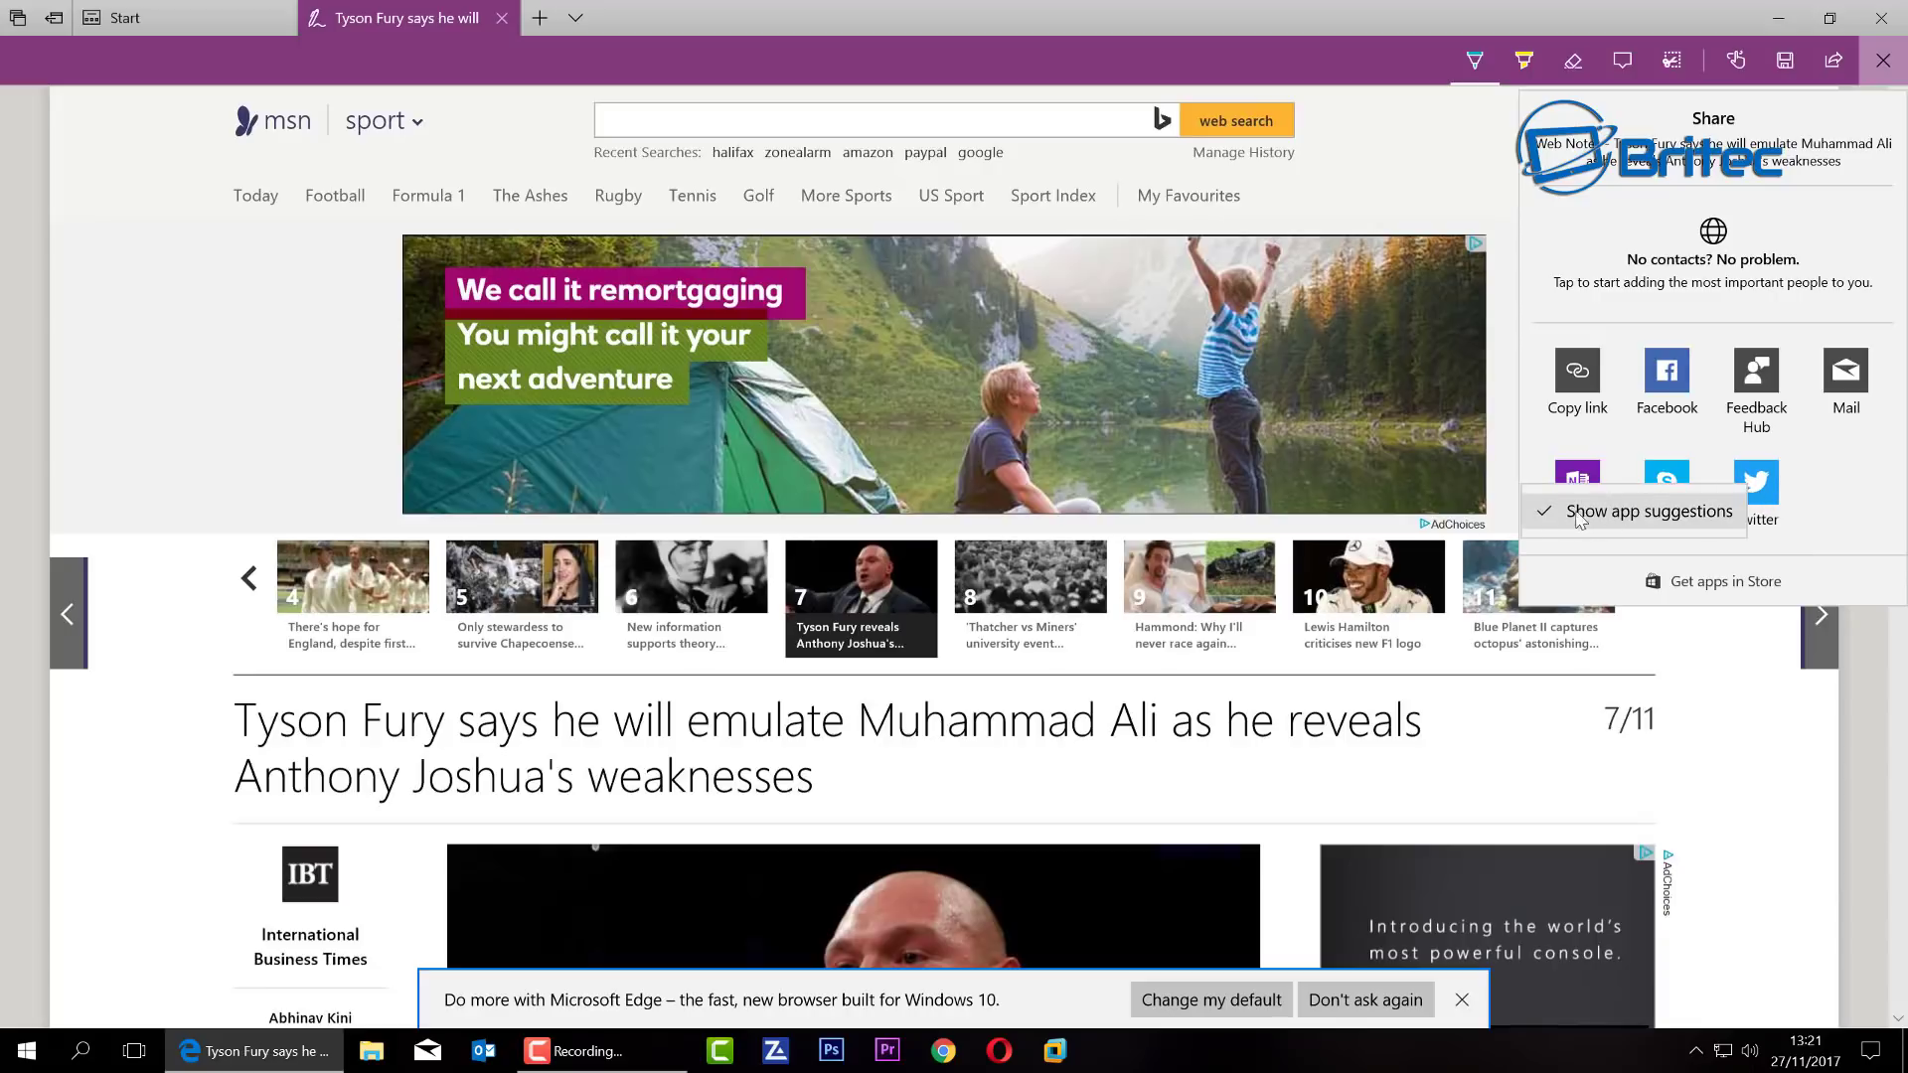
left_click(1581, 515)
right_click(1667, 505)
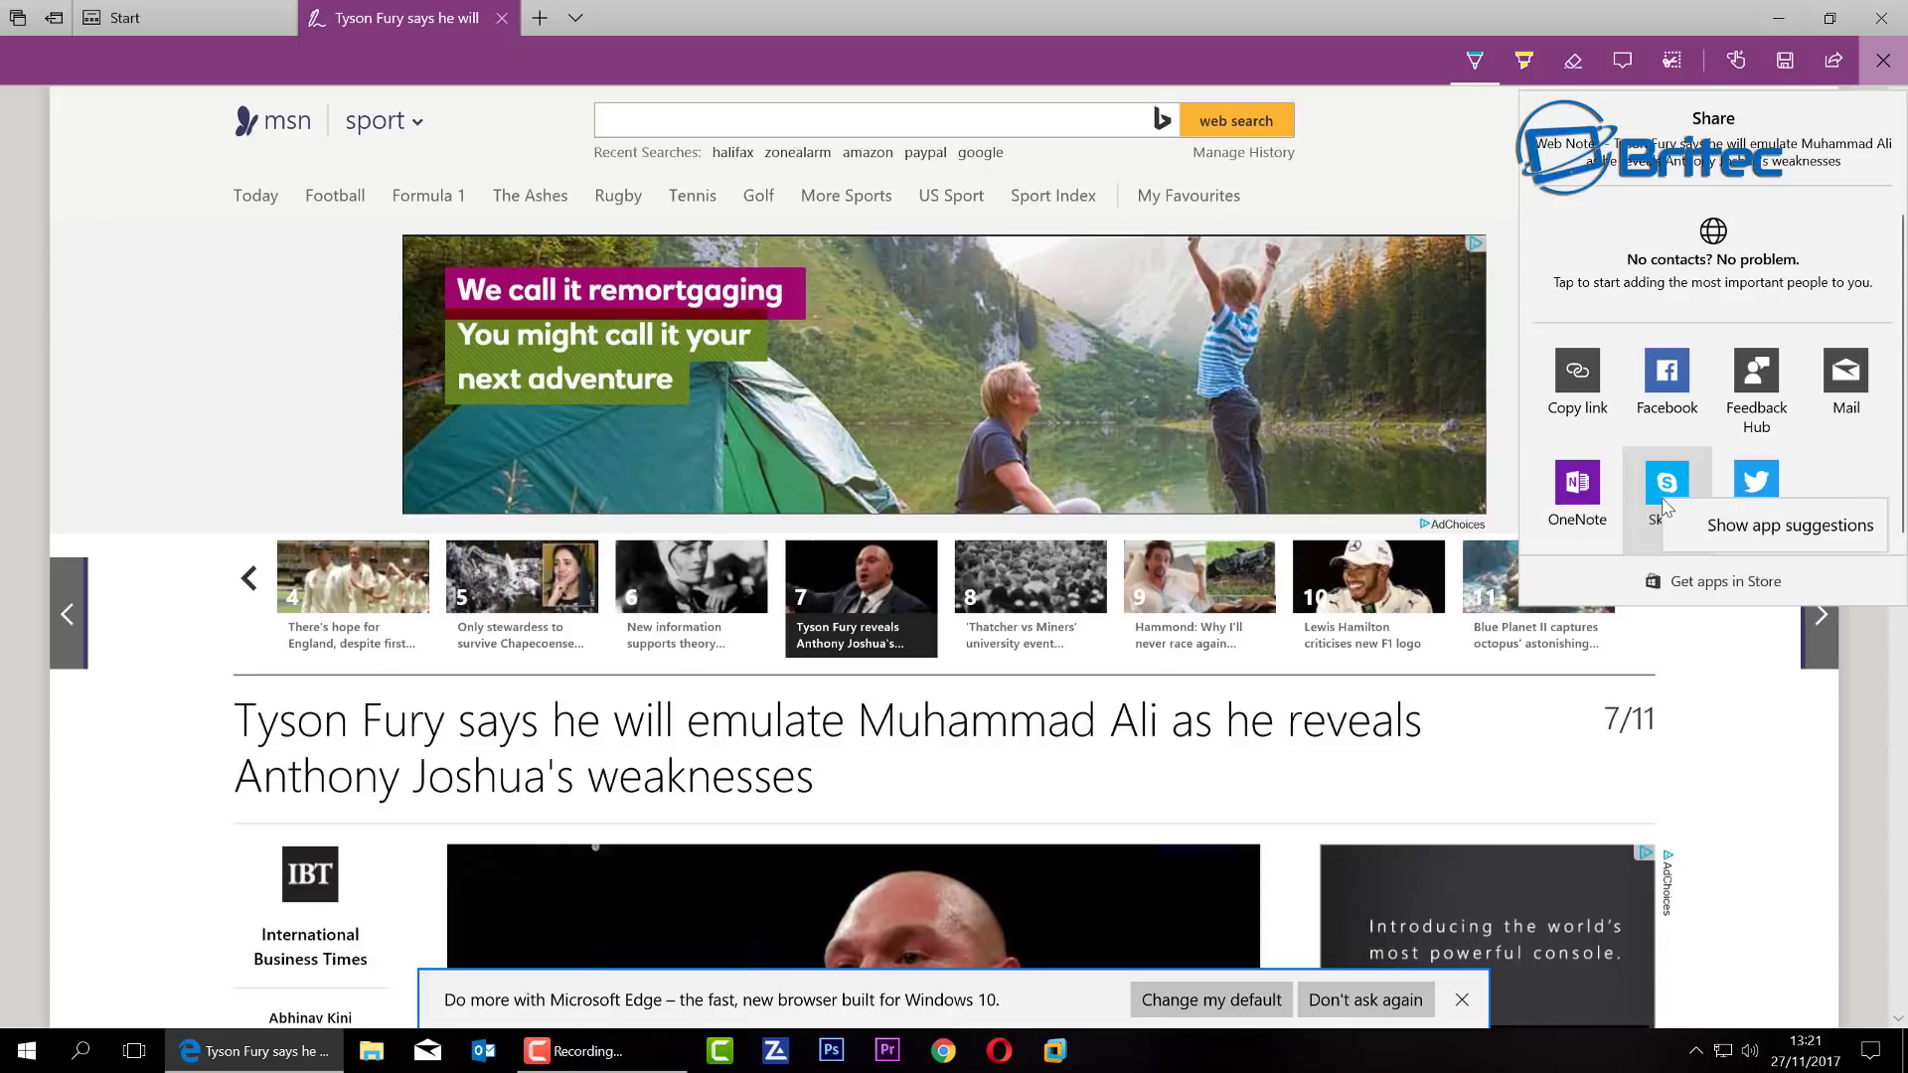
left_click(1779, 525)
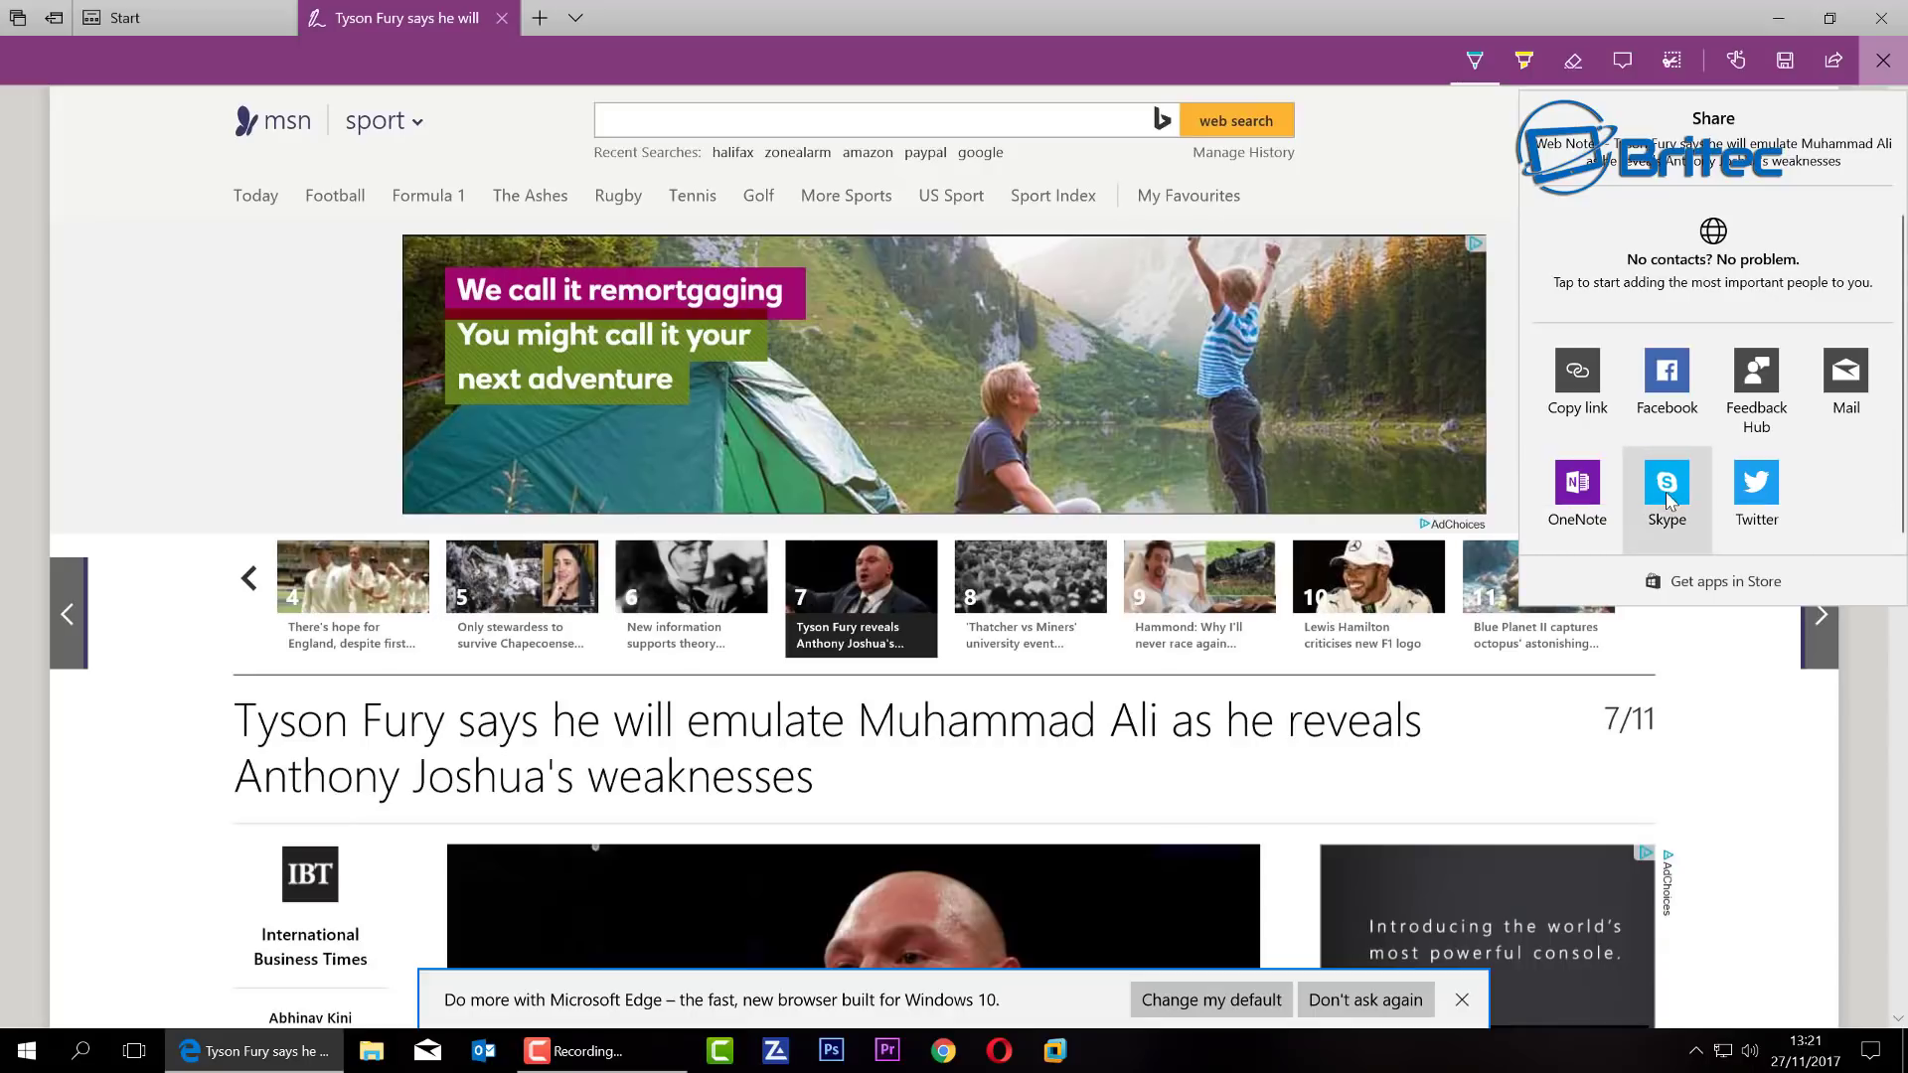
right_click(1668, 500)
left_click(1687, 517)
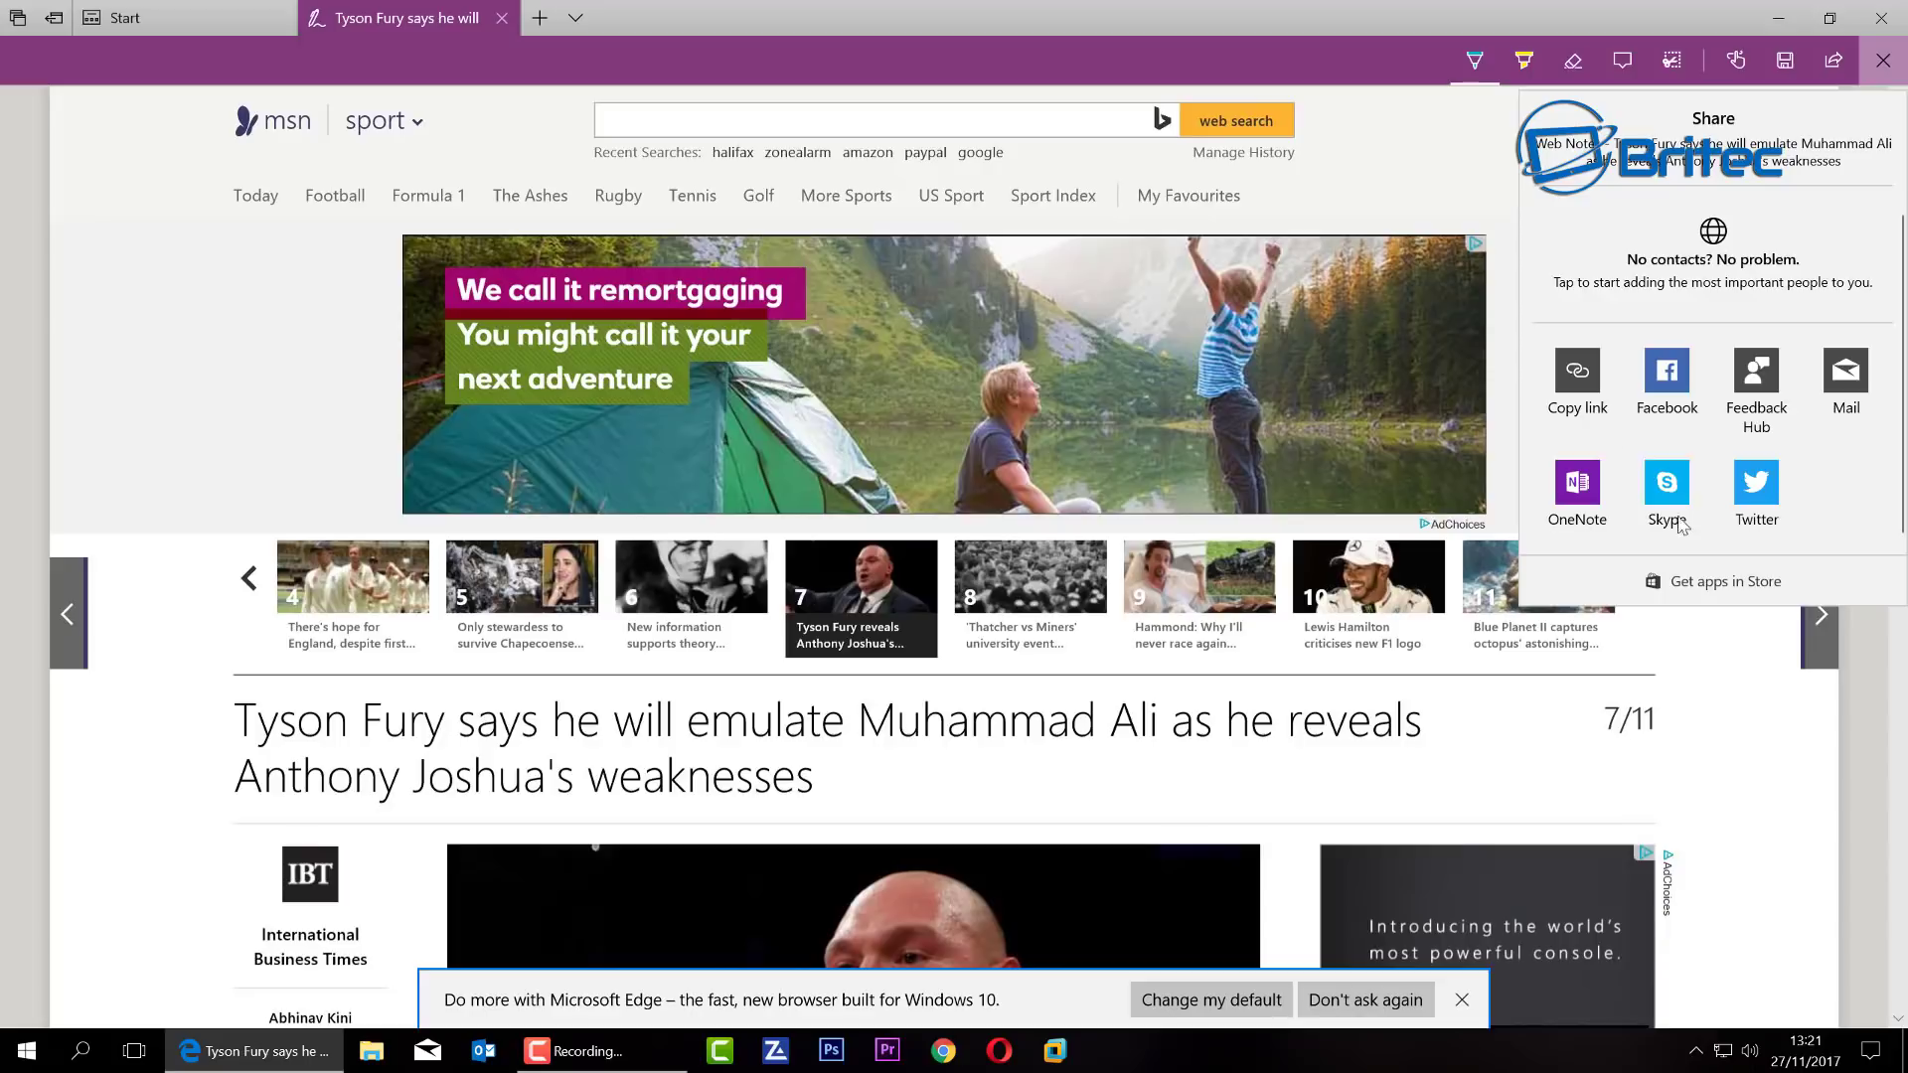
right_click(1580, 497)
key("Escape")
key("Escape")
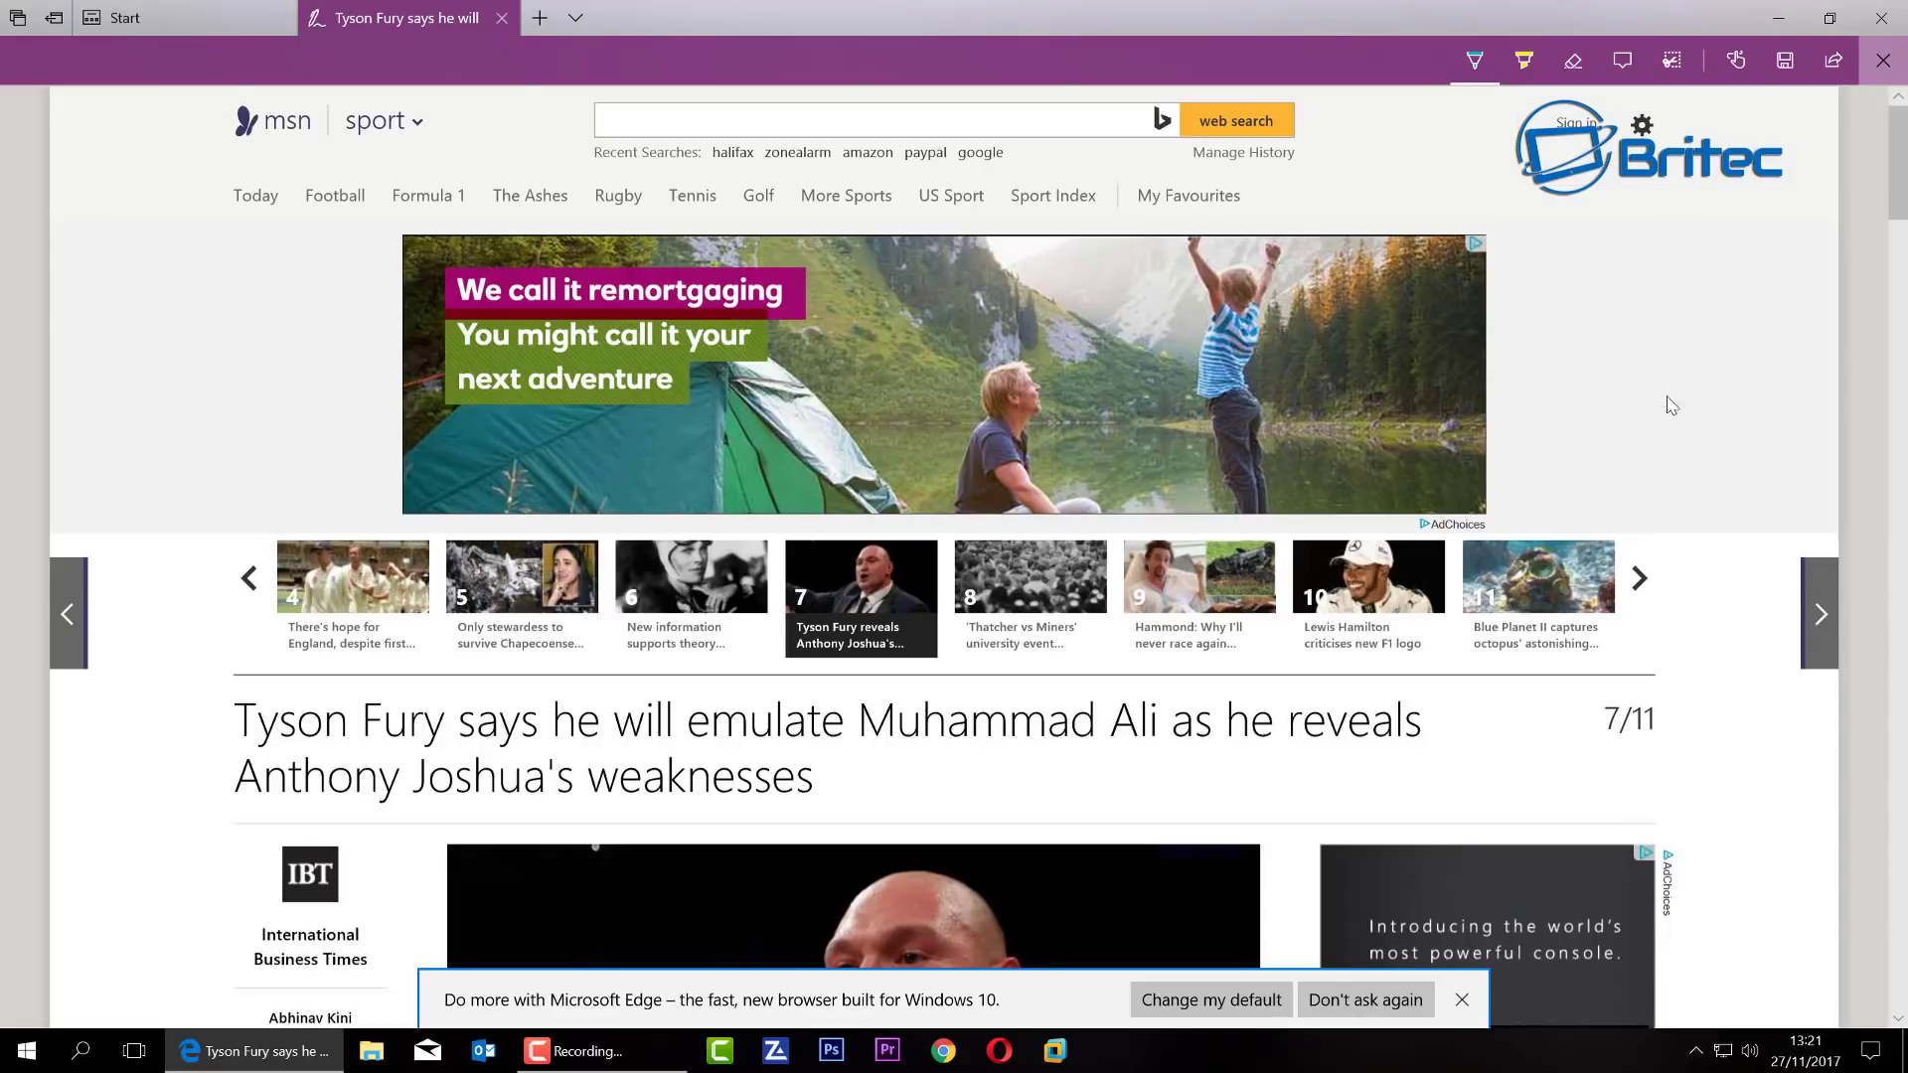
Reopen the Share pane and toggle the app suggestions setting, checking the Feedback Hub tile.
left_click(1834, 61)
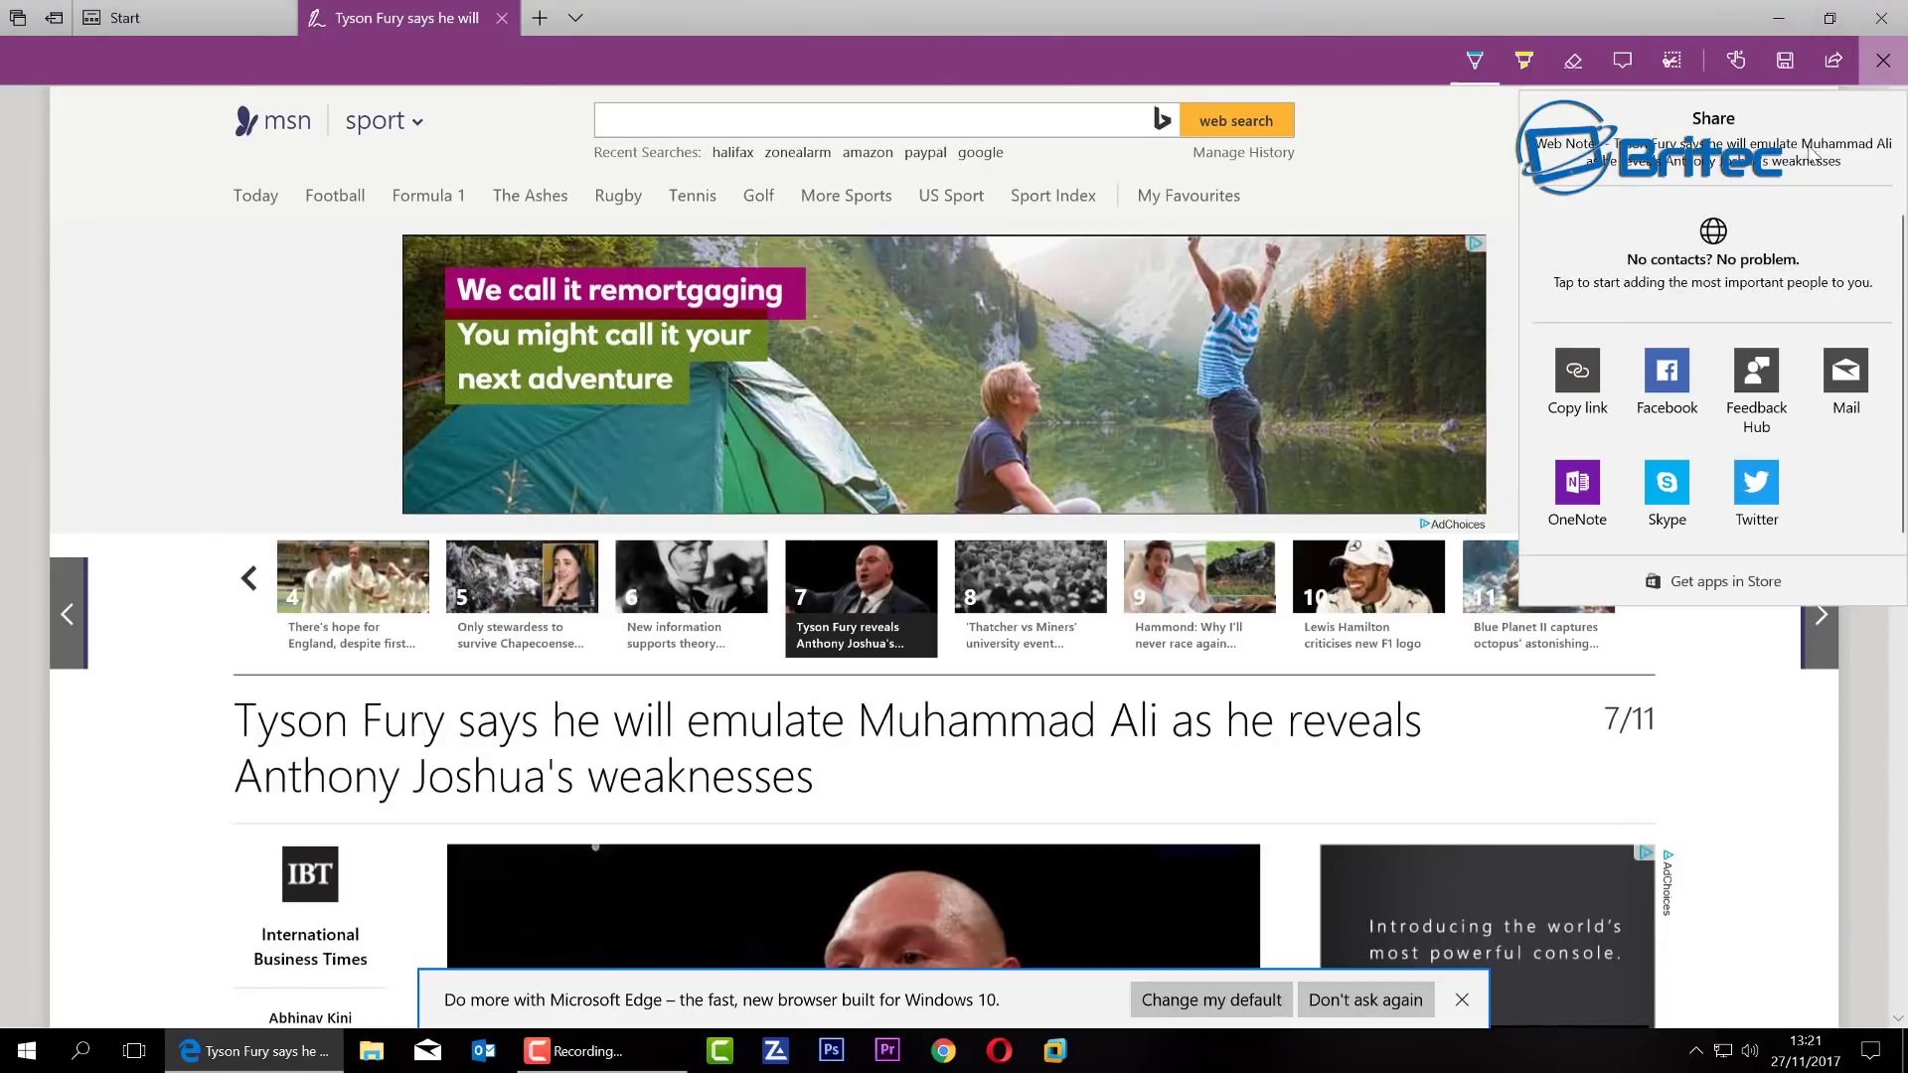
right_click(1689, 394)
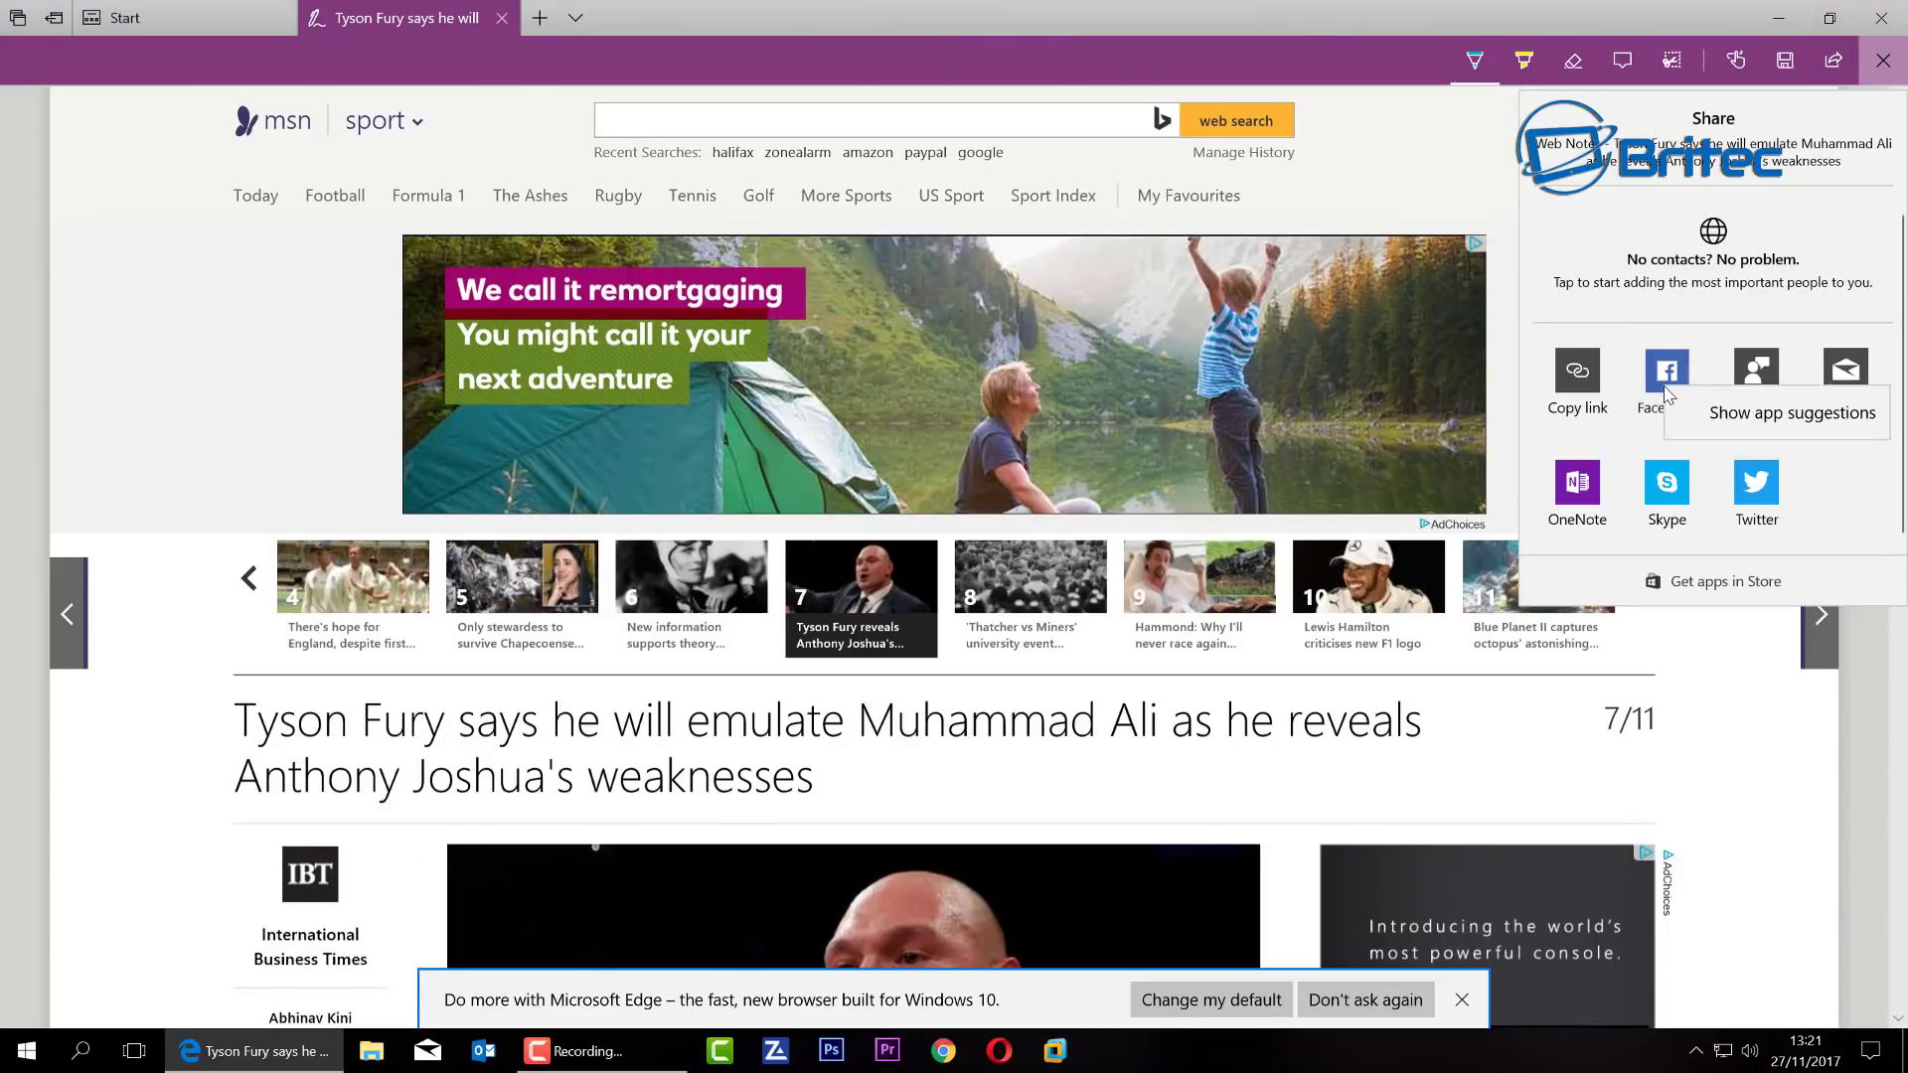
left_click(1761, 411)
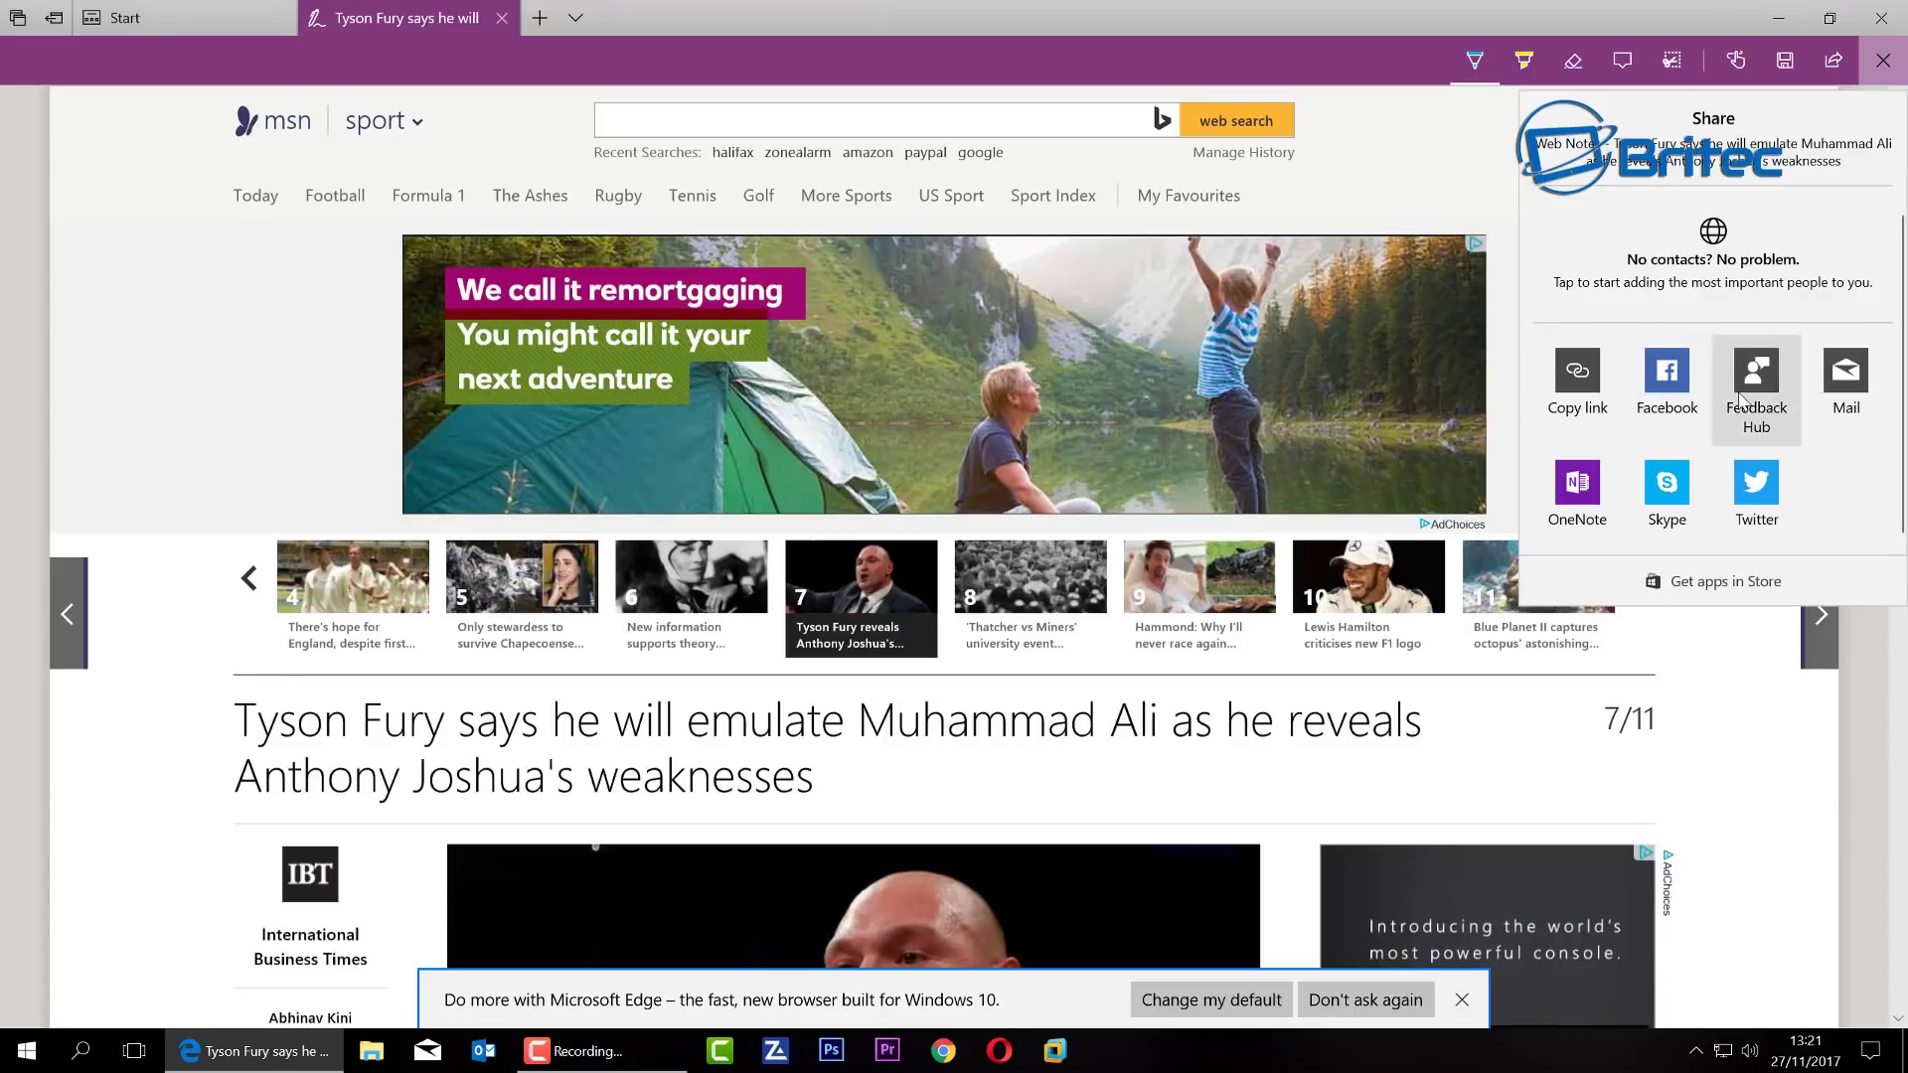
right_click(1683, 392)
left_click(1708, 410)
right_click(1745, 384)
left_click(1846, 369)
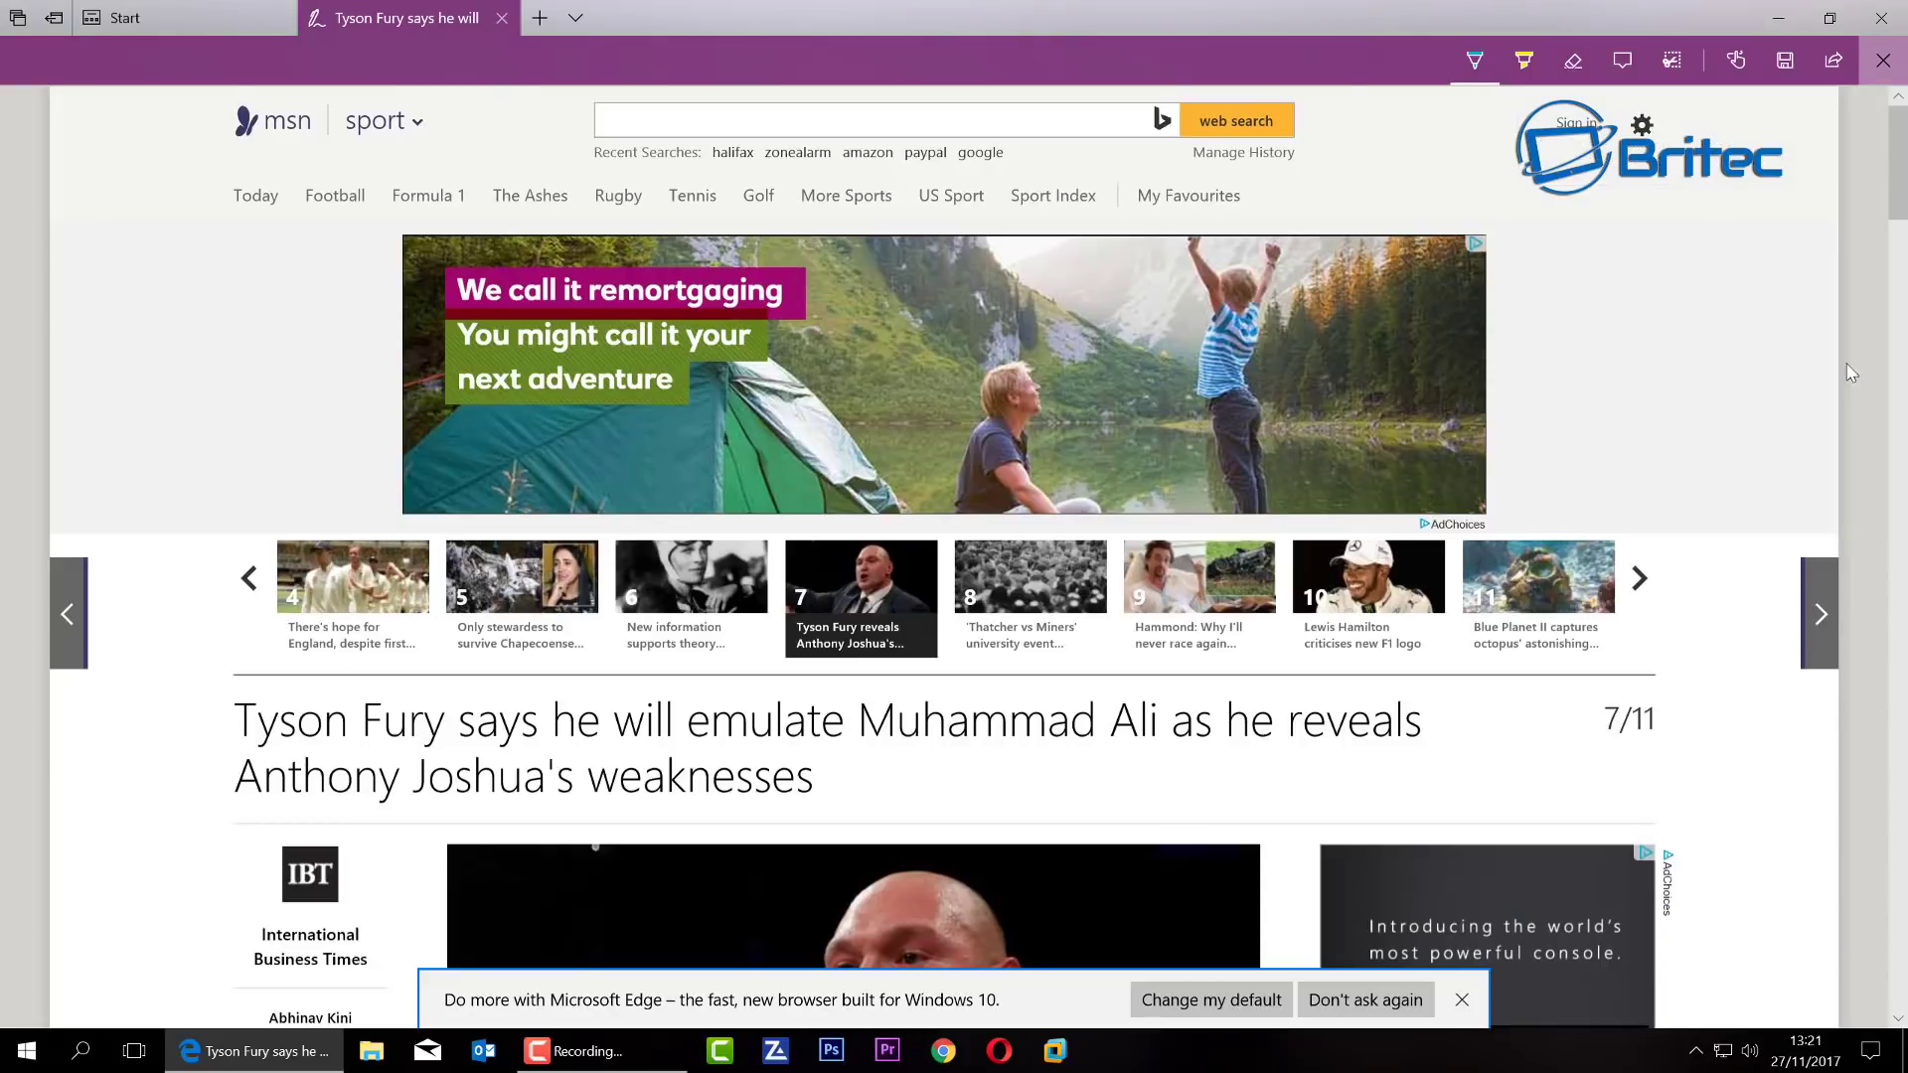
Reopen the Share pane to confirm app suggestions are off on the Mail tile, then close it.
left_click(1835, 63)
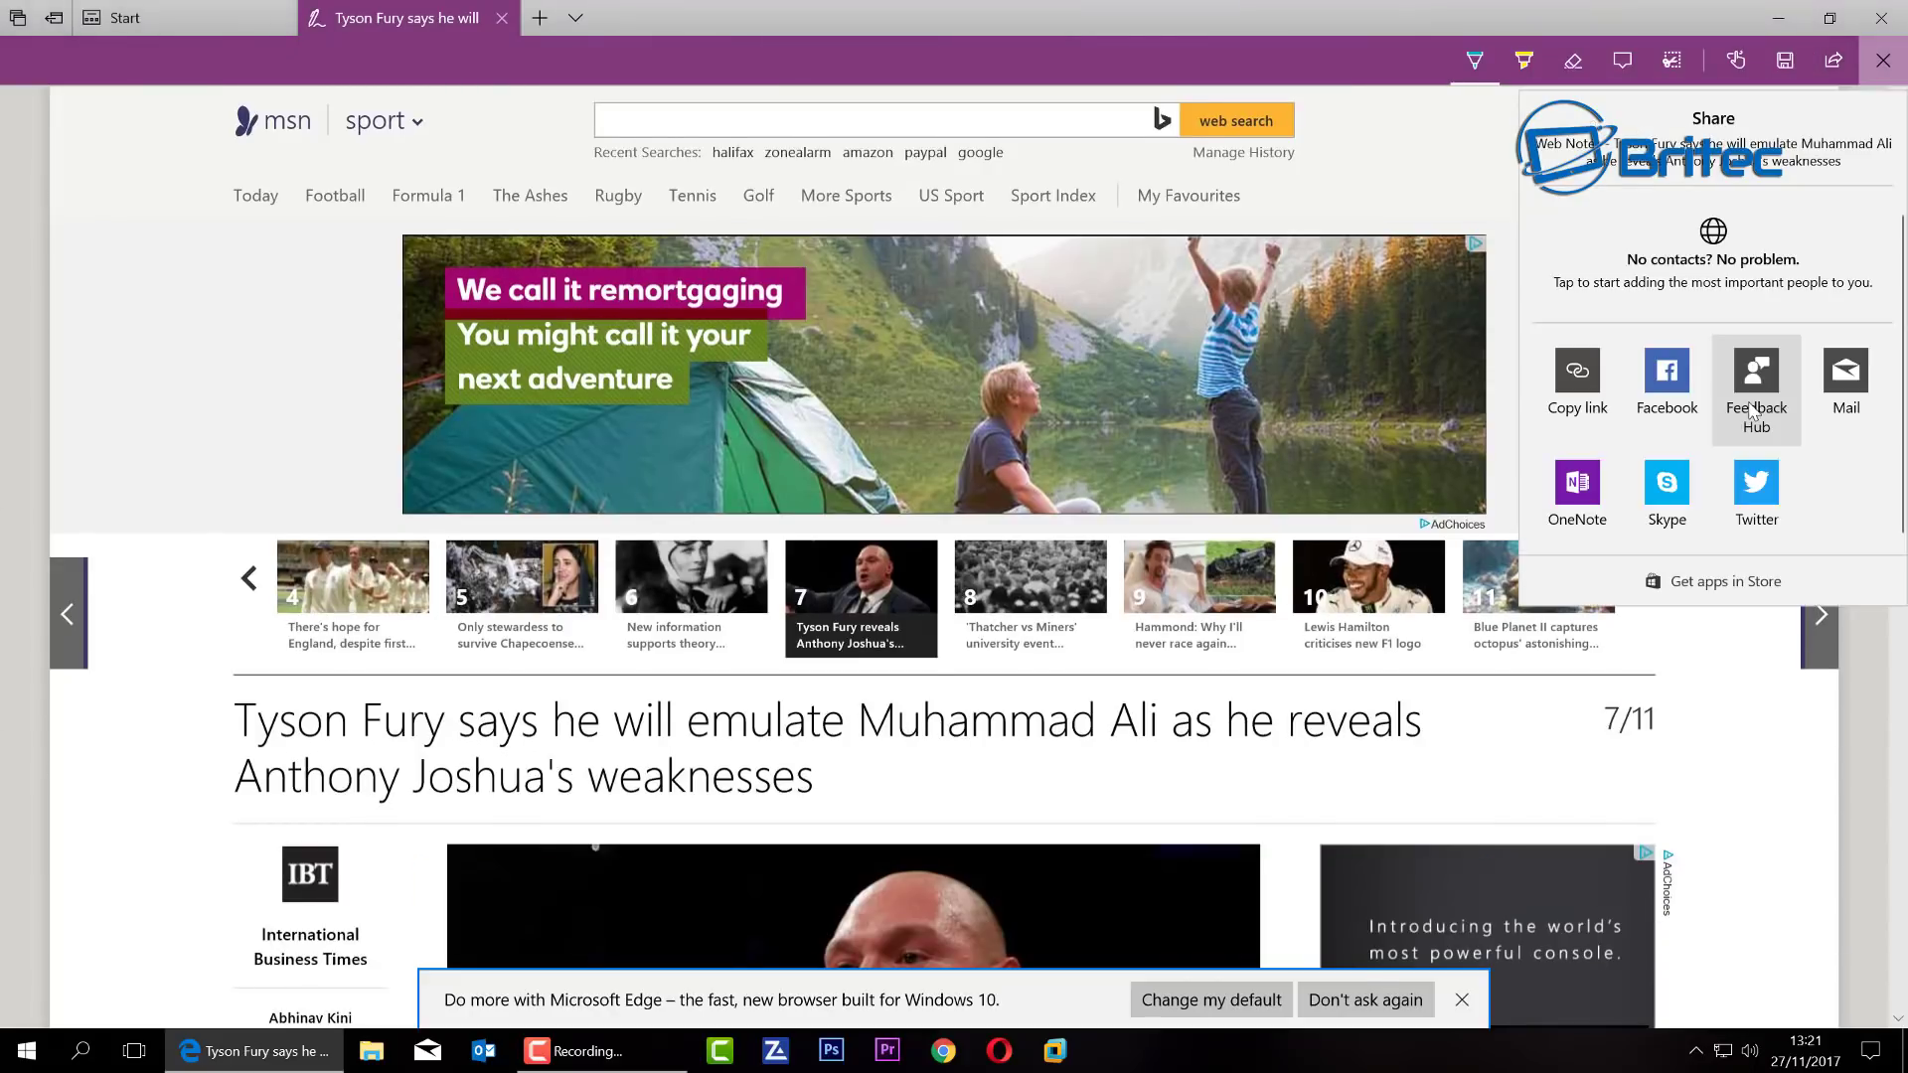
right_click(1846, 378)
left_click(1588, 374)
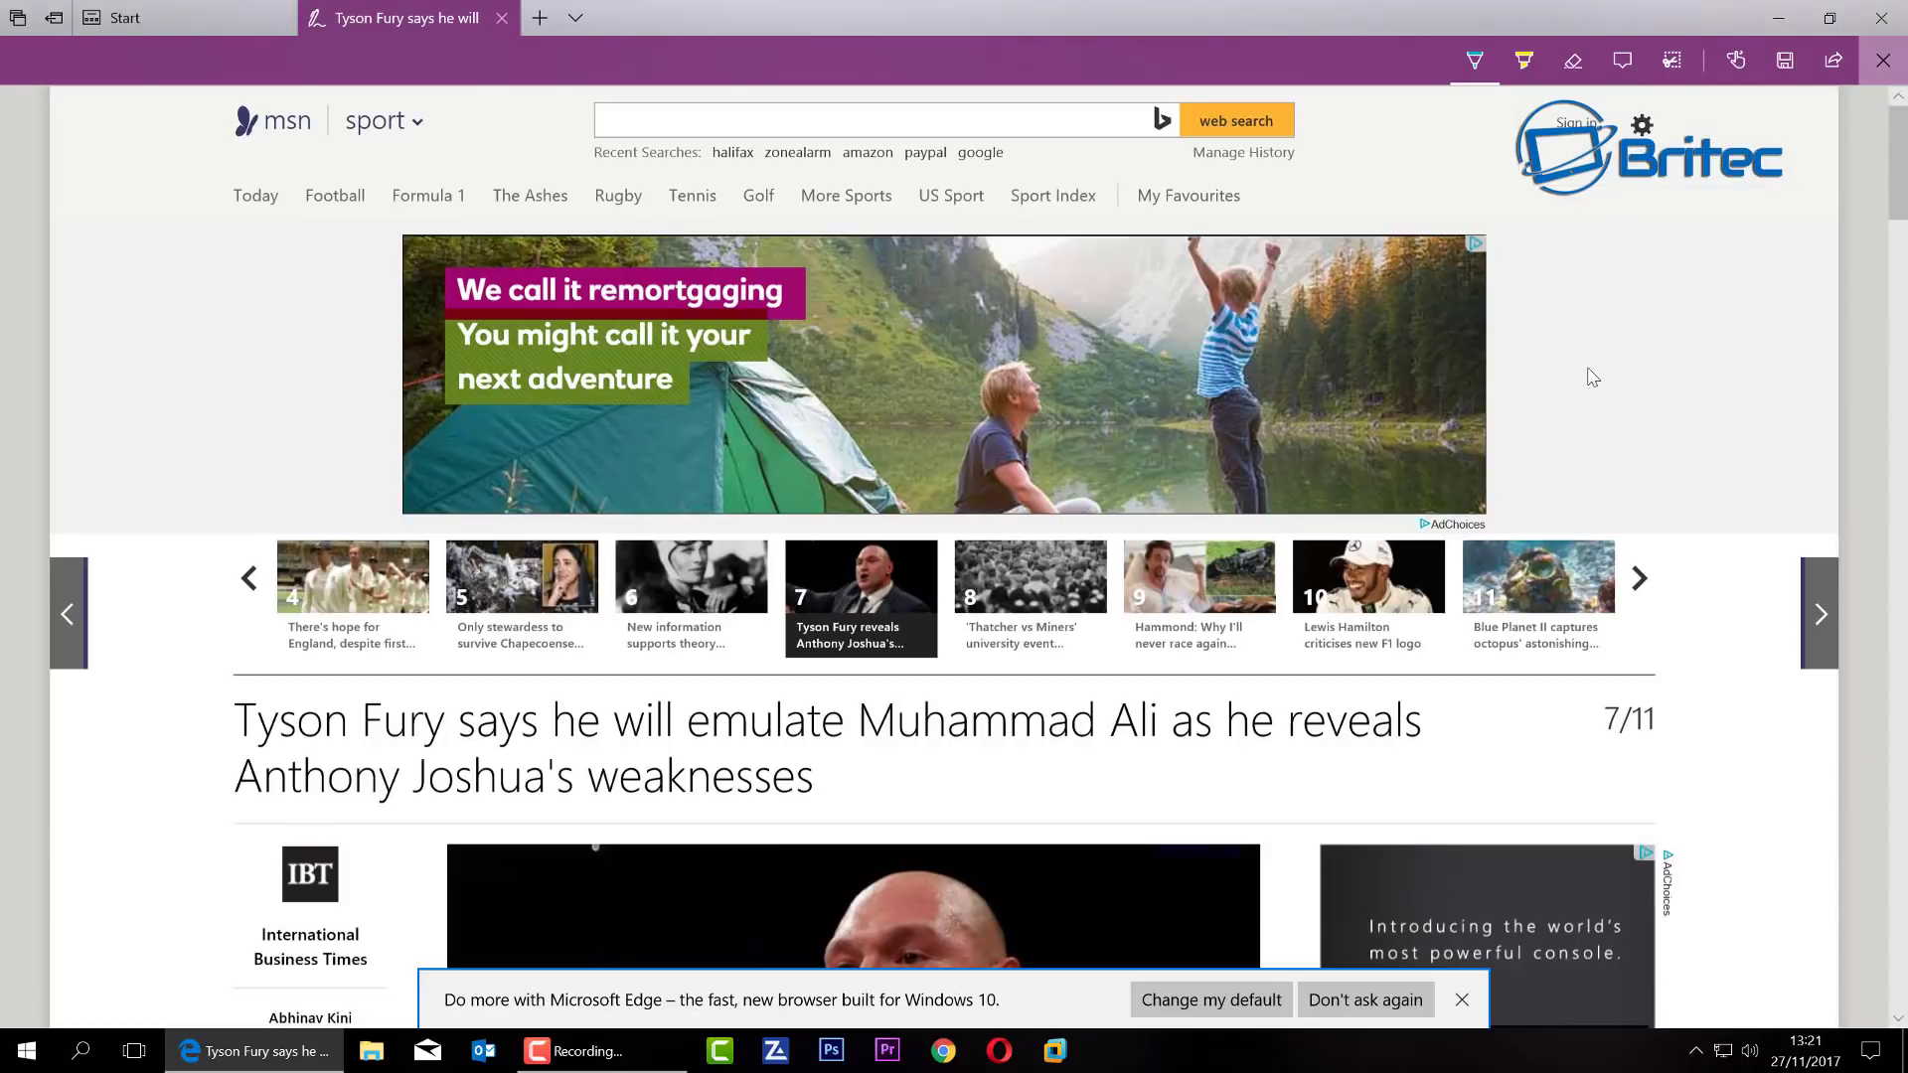
left_click(1833, 61)
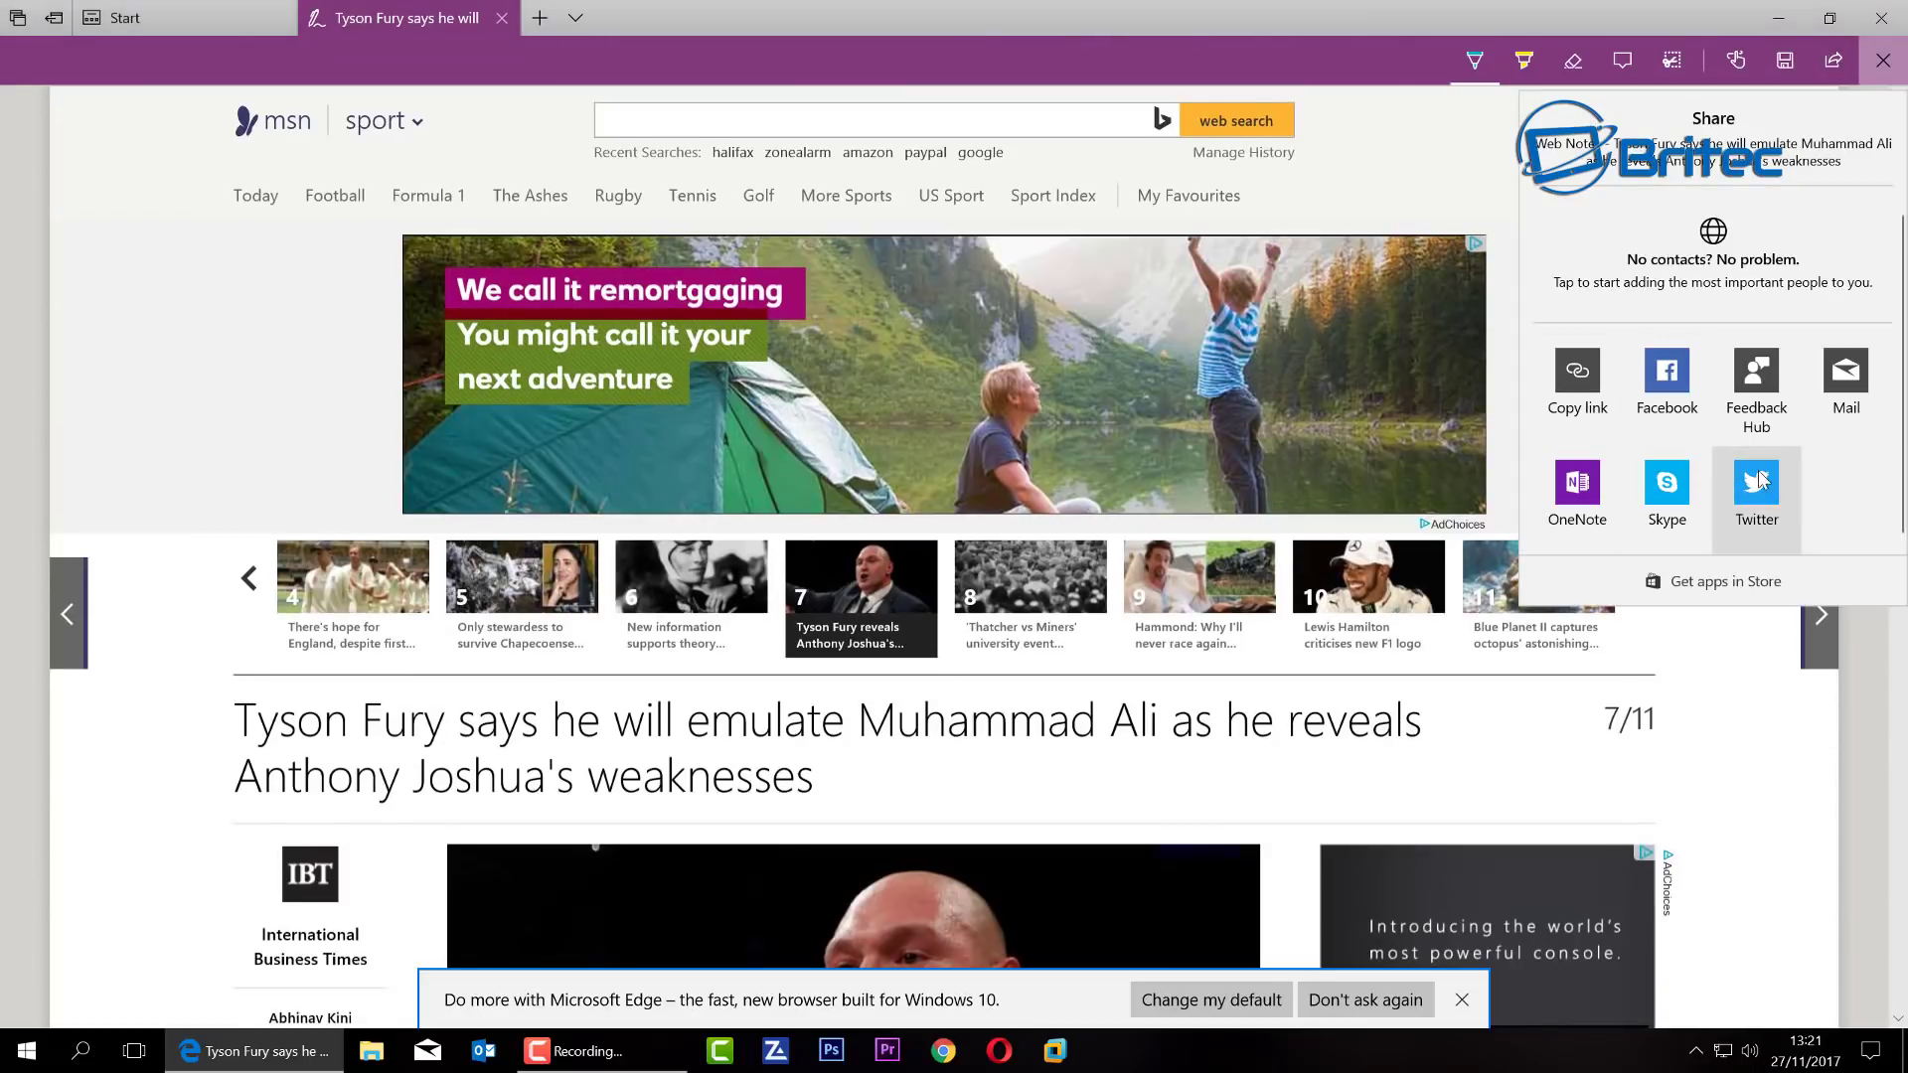
left_click(1883, 25)
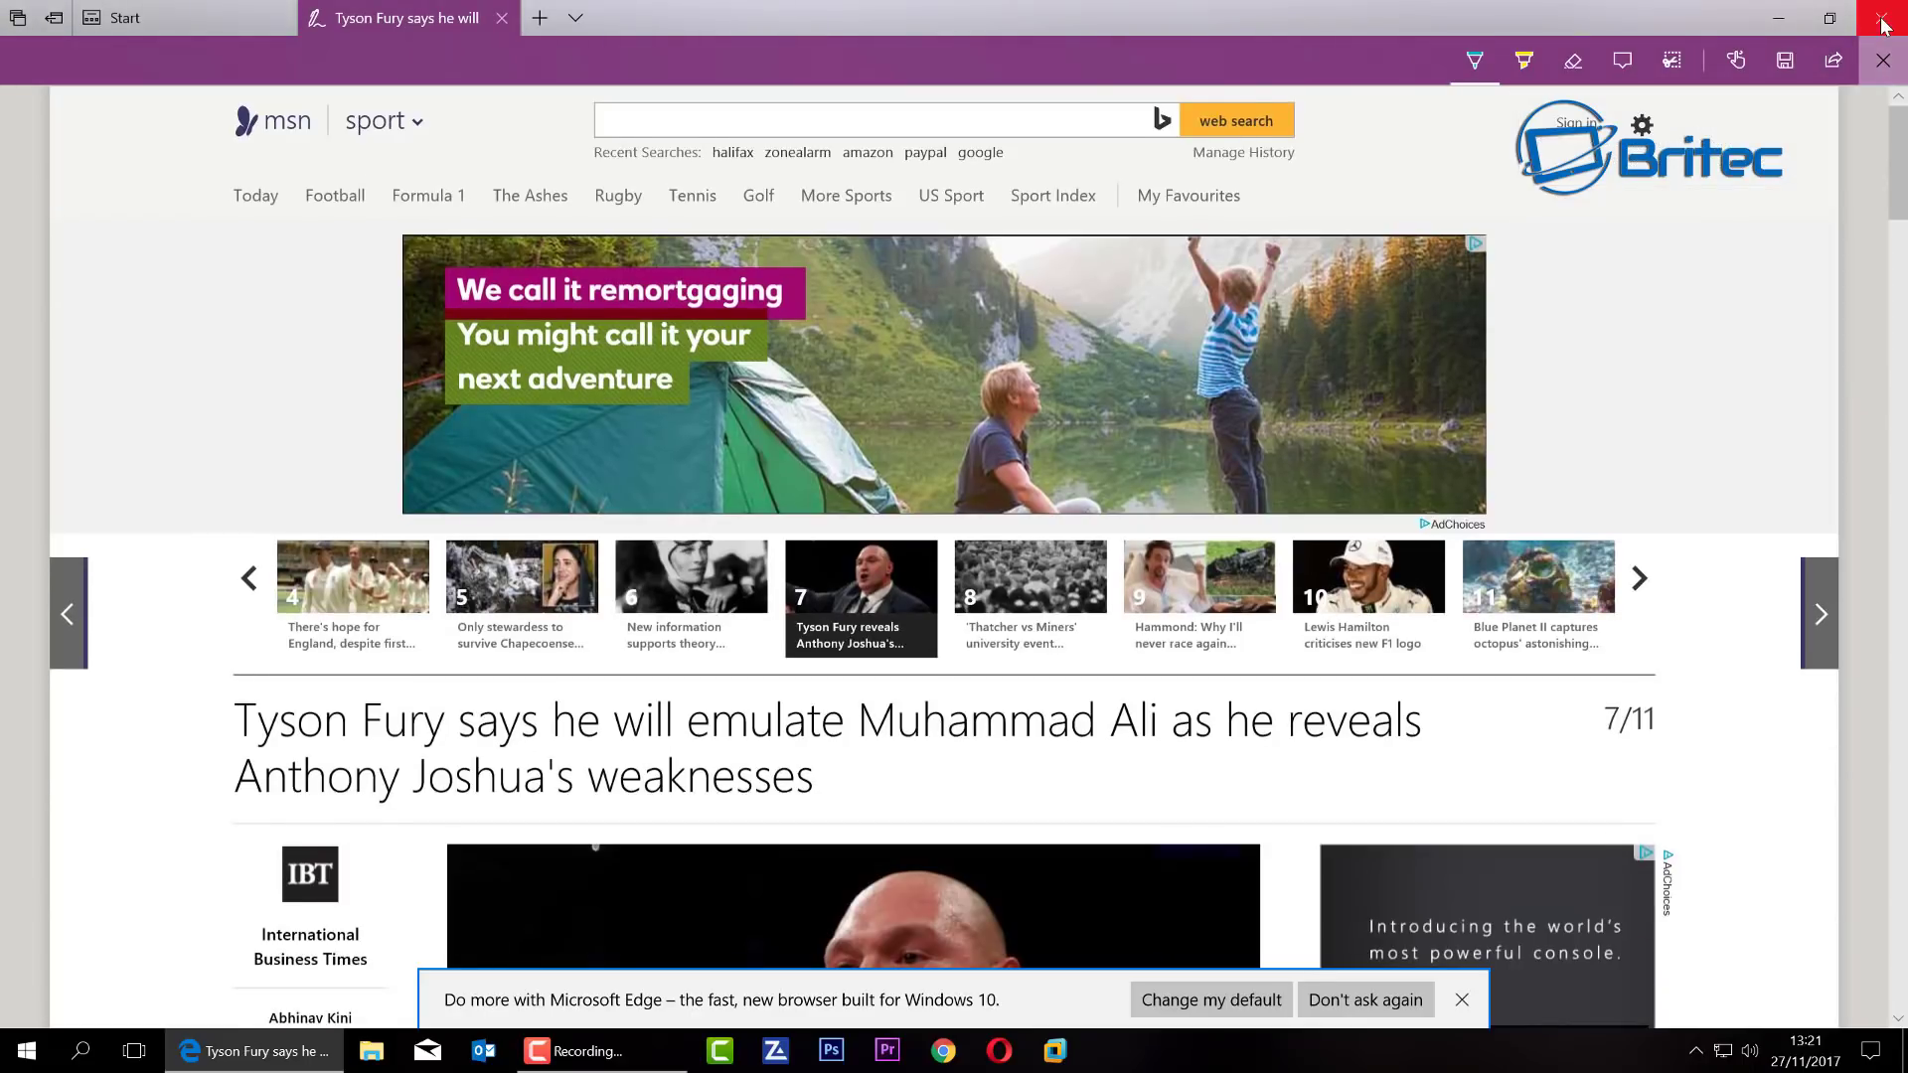
Close Edge with all its tabs and open File Explorer on This PC.
left_click(1881, 20)
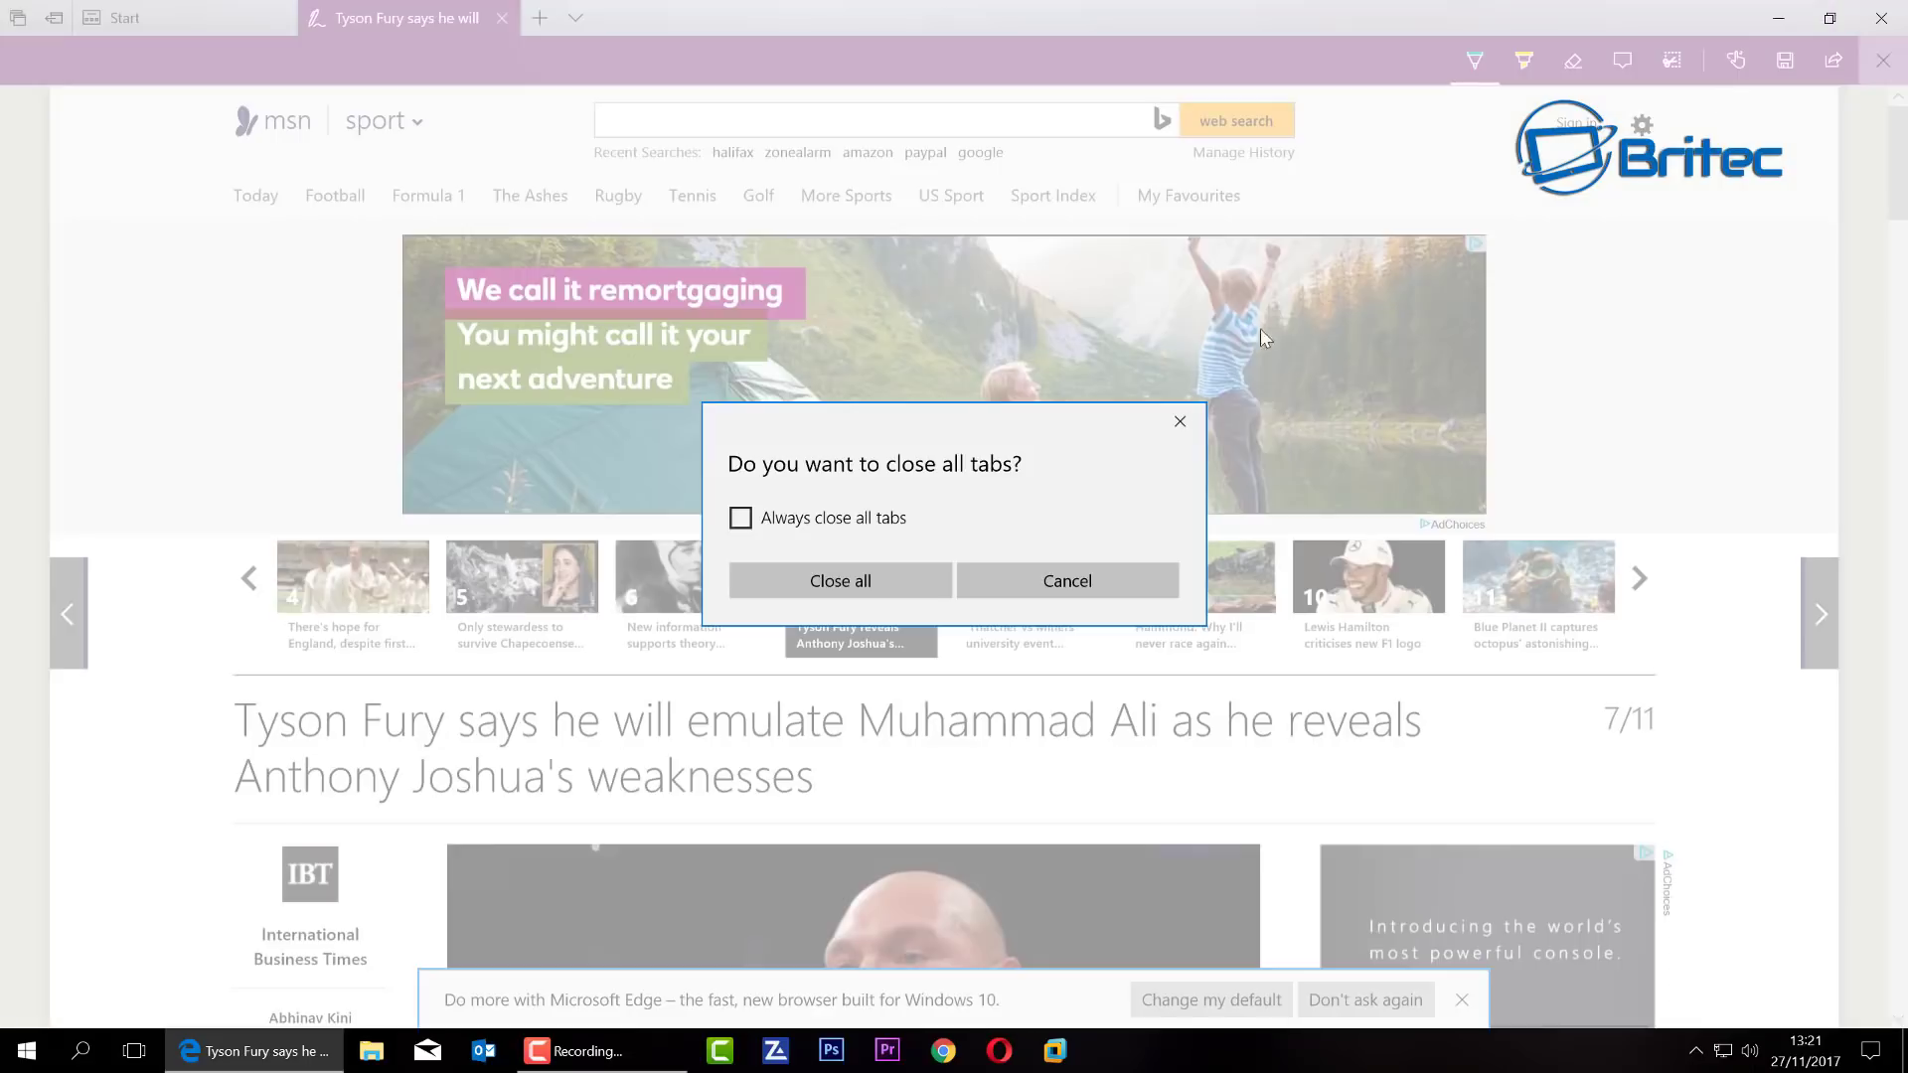
left_click(838, 587)
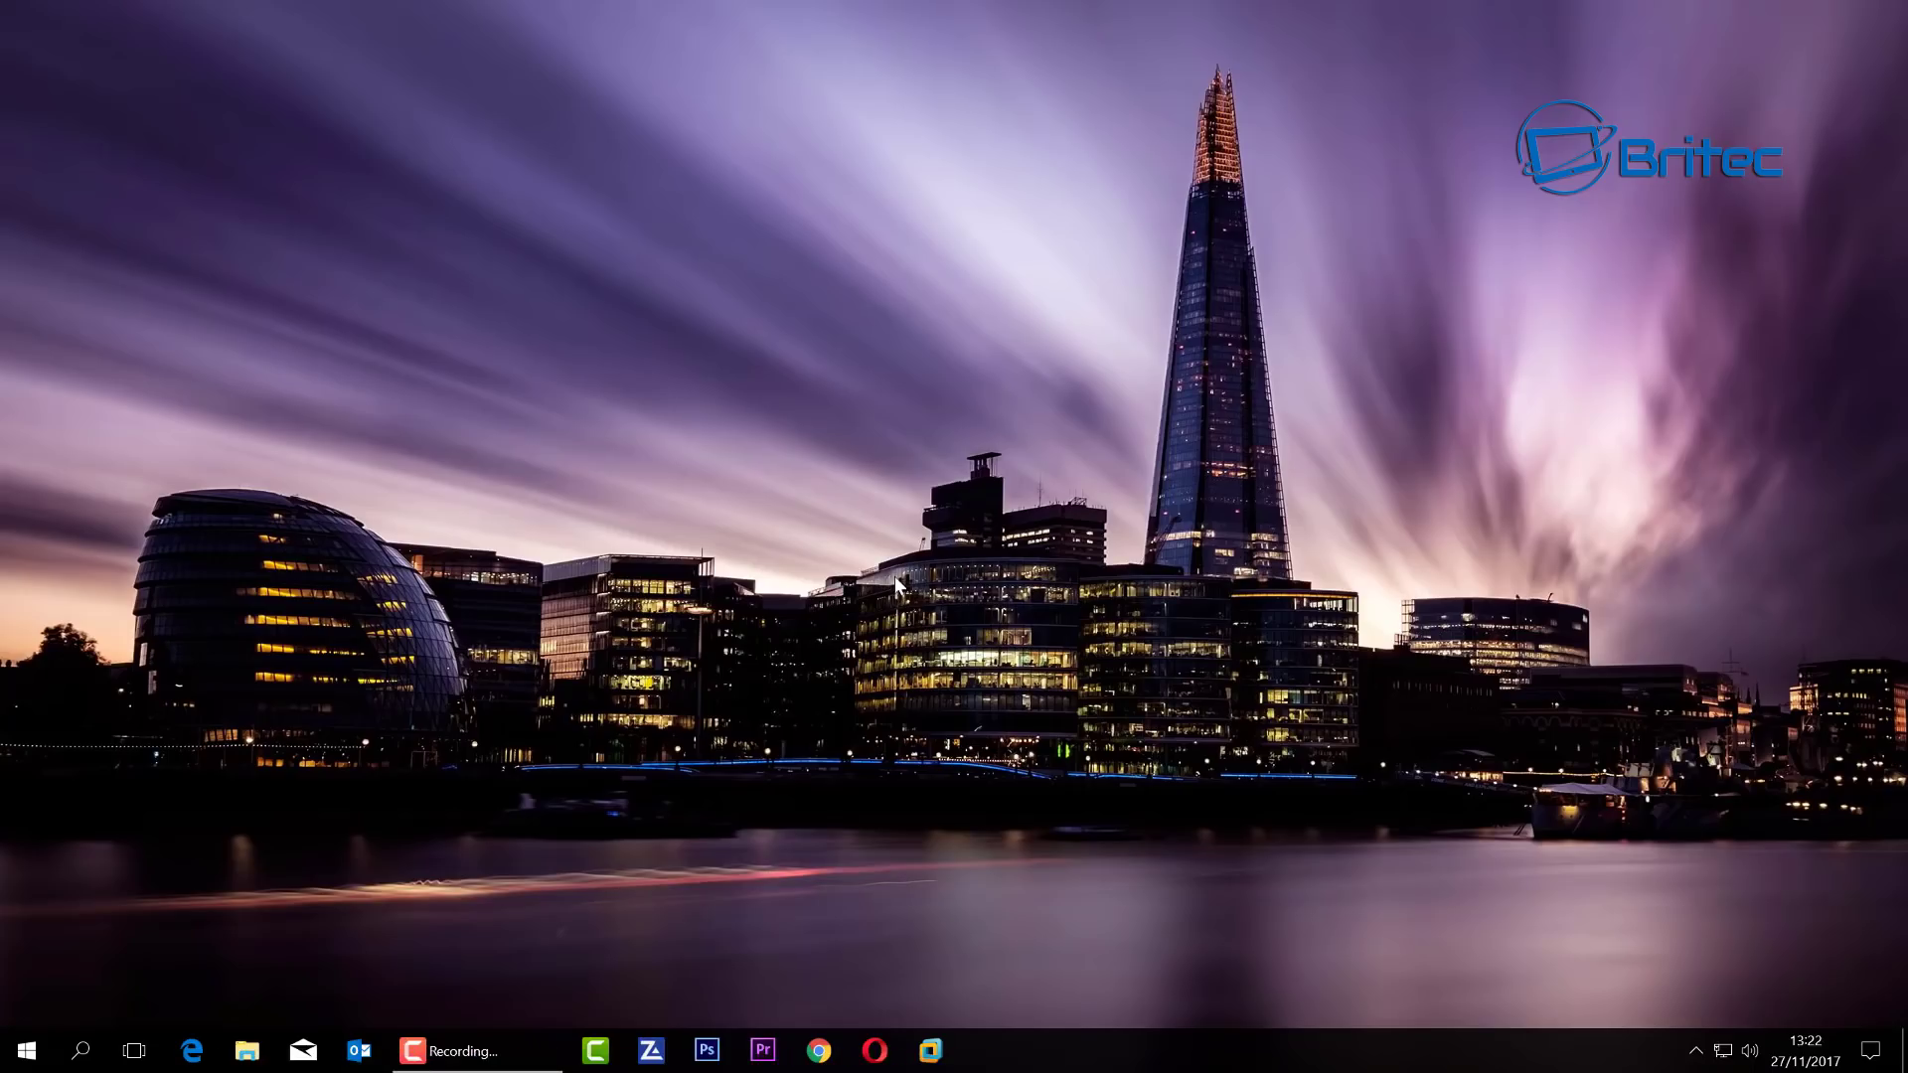
left_click(247, 1051)
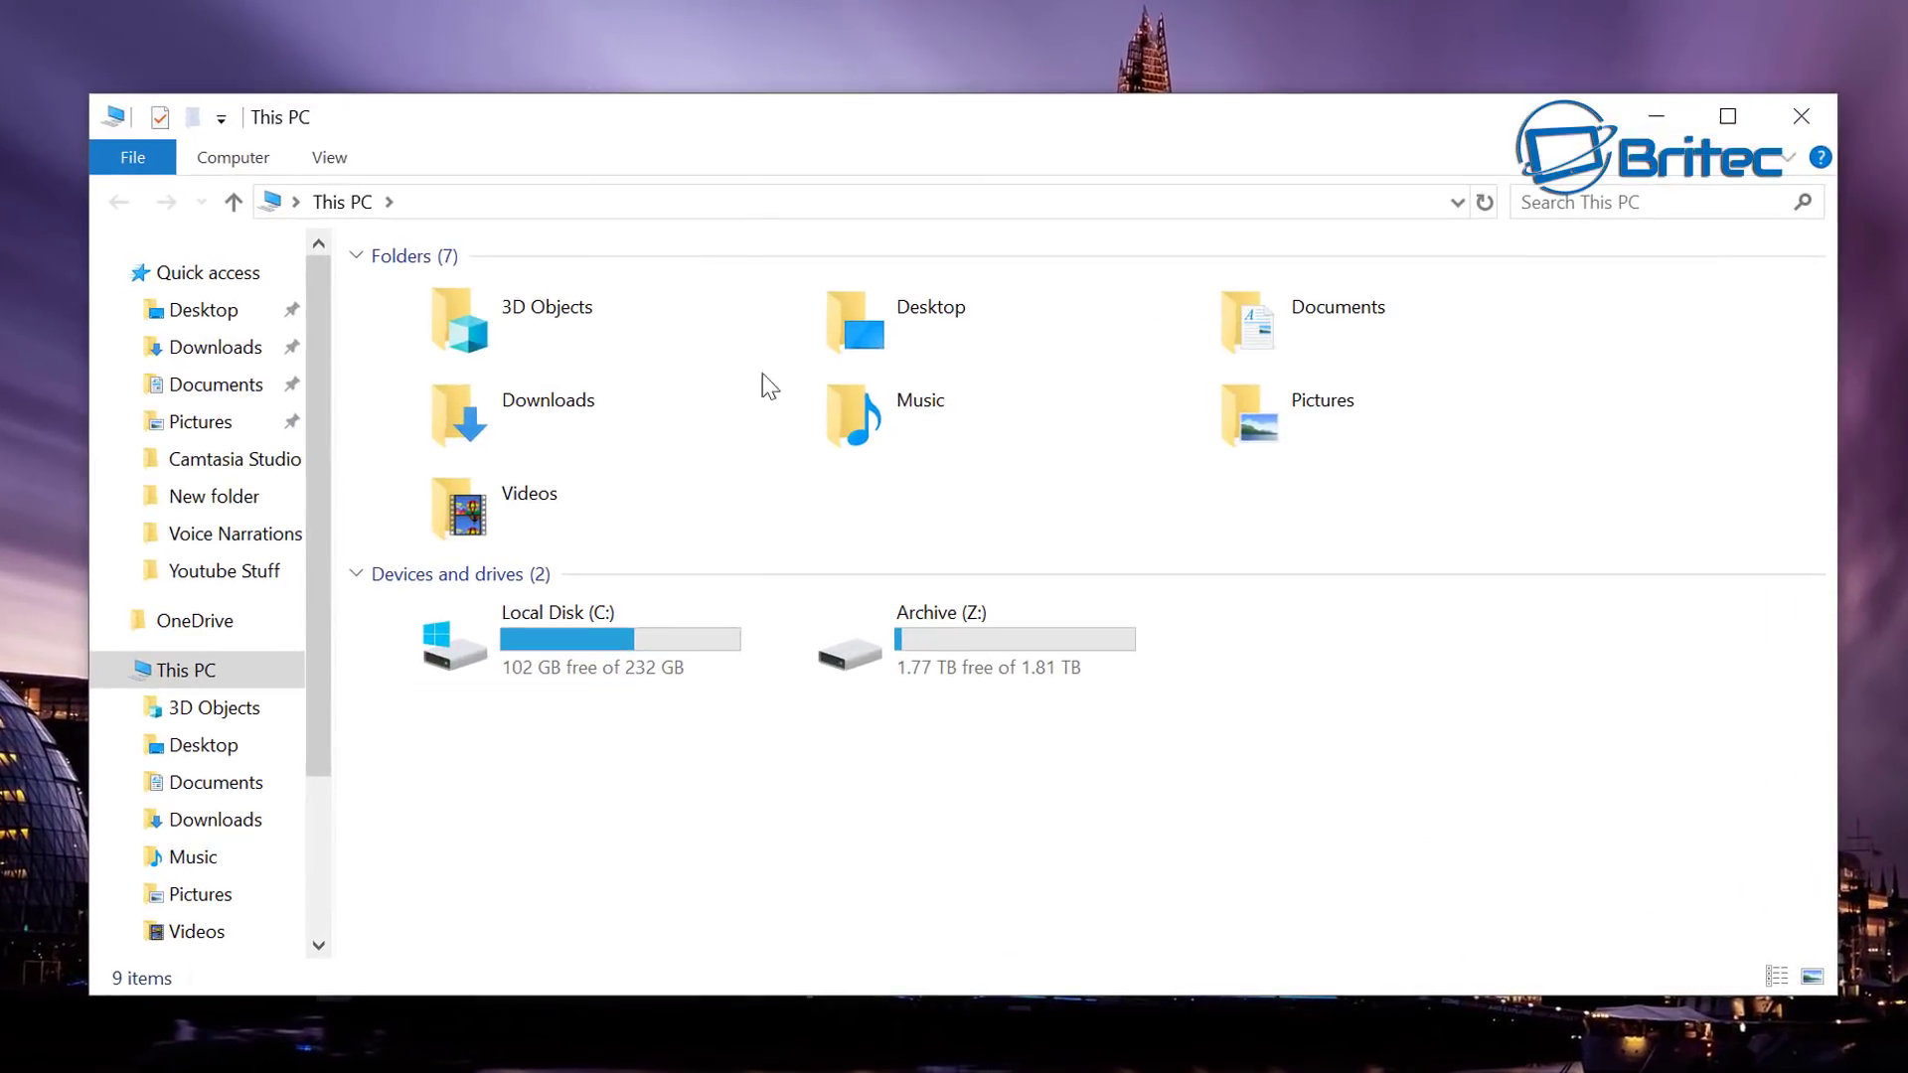
Uncheck Show sync provider notifications in Folder Options, apply it, then launch Windows Settings.
left_click(338, 161)
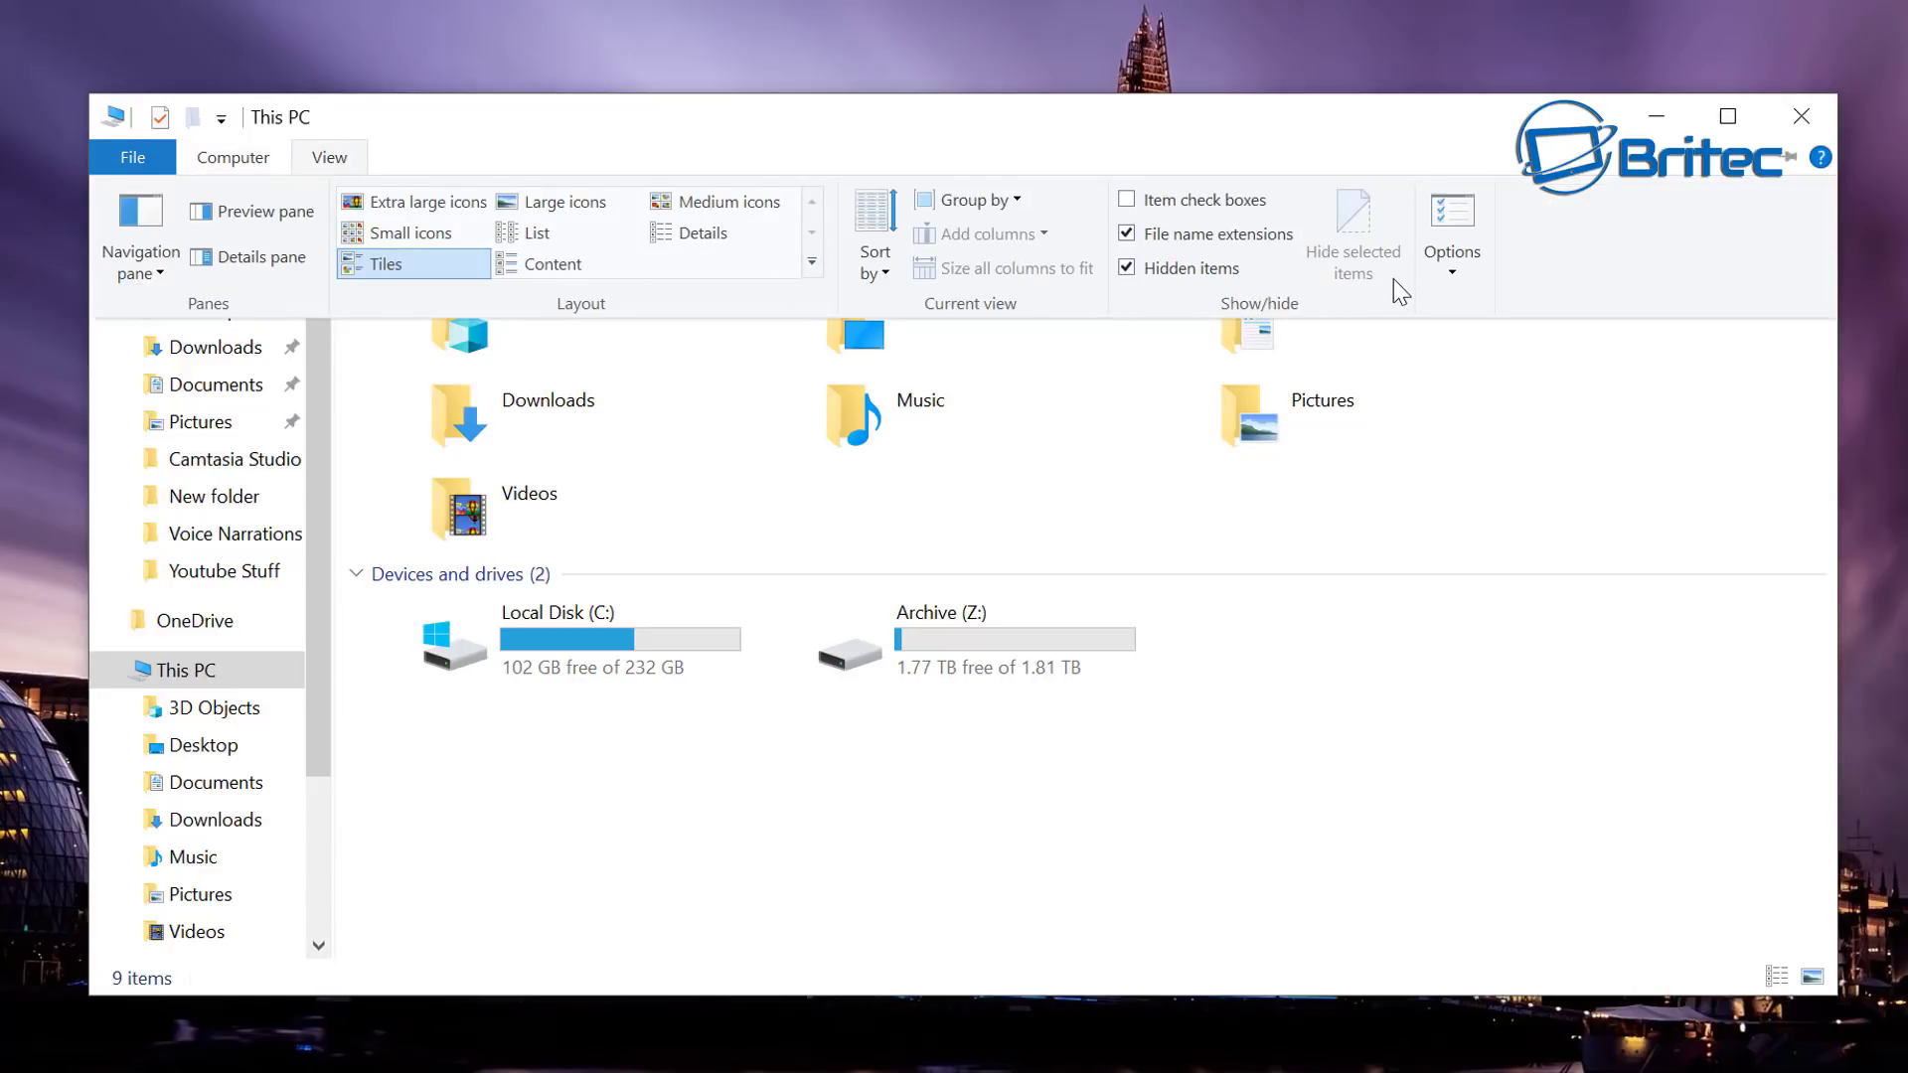
left_click(1461, 227)
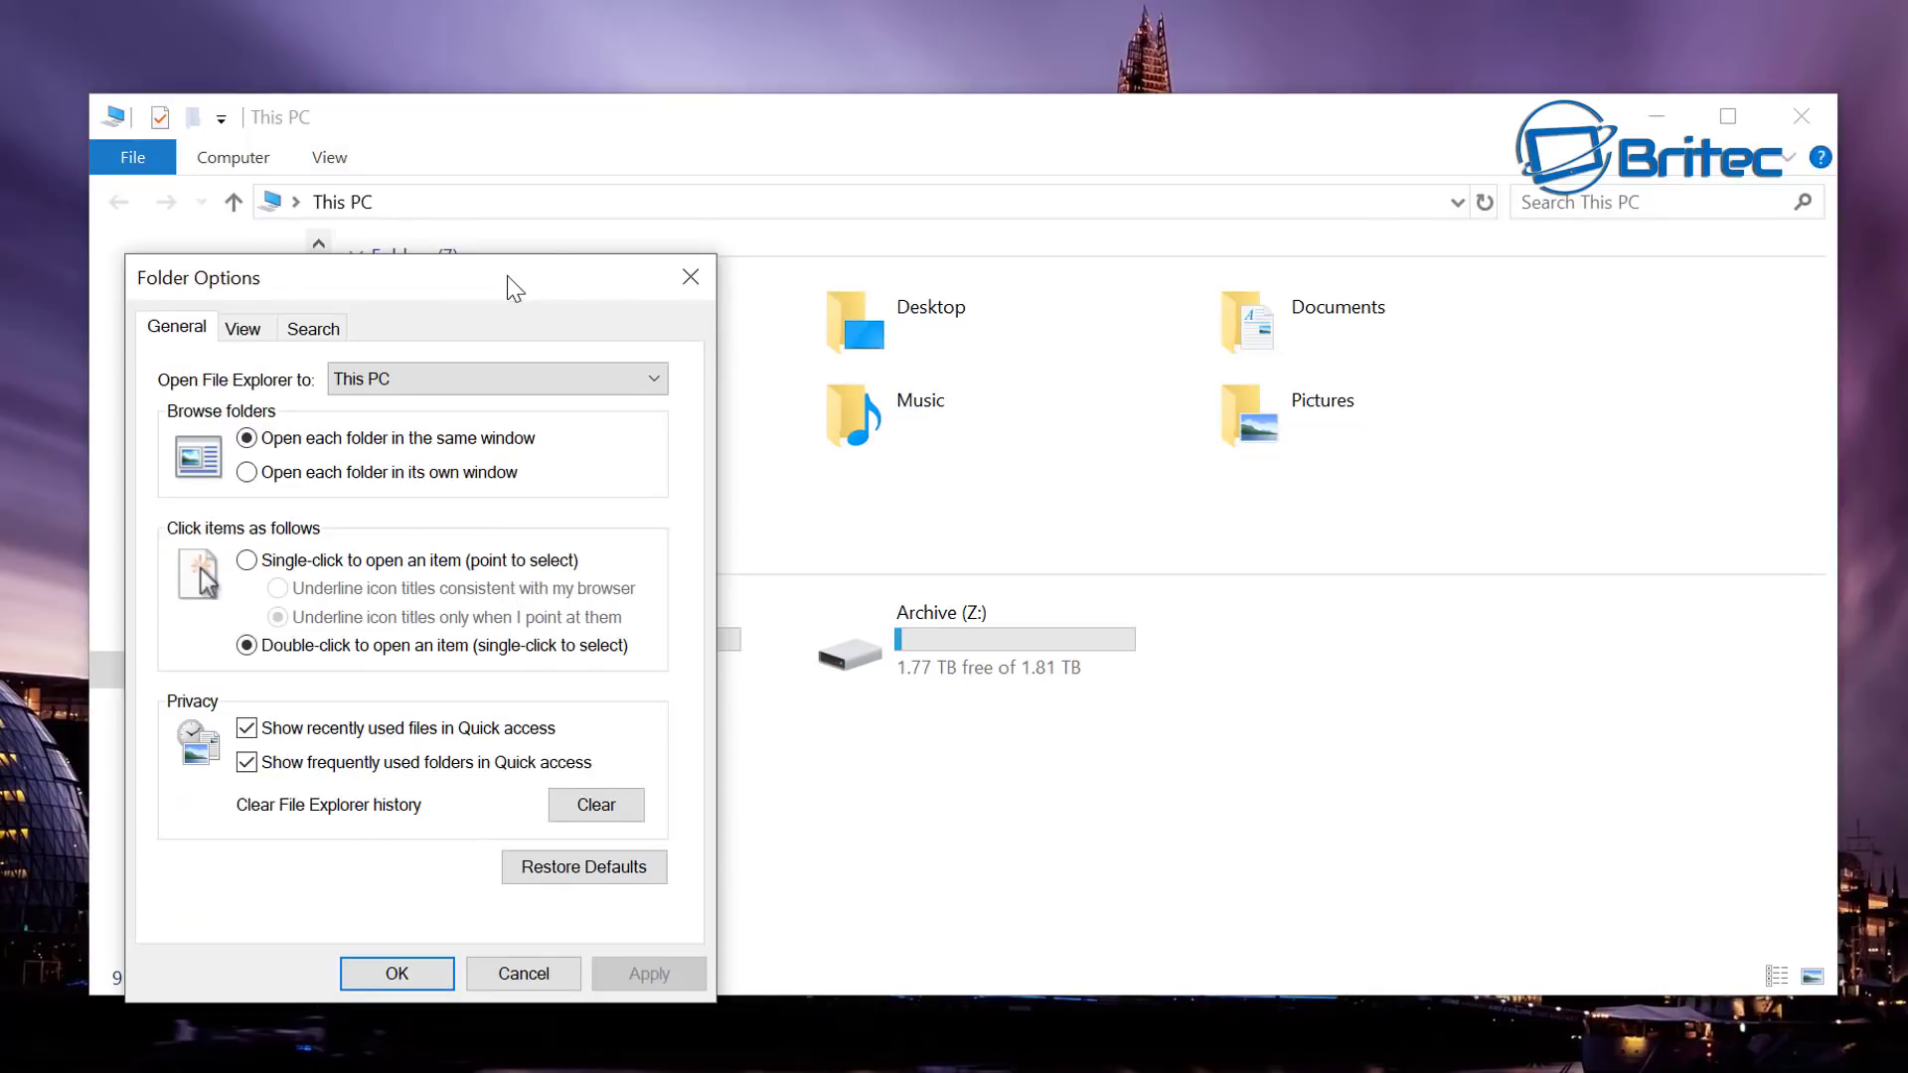
left_click_drag(791, 246, 778, 256)
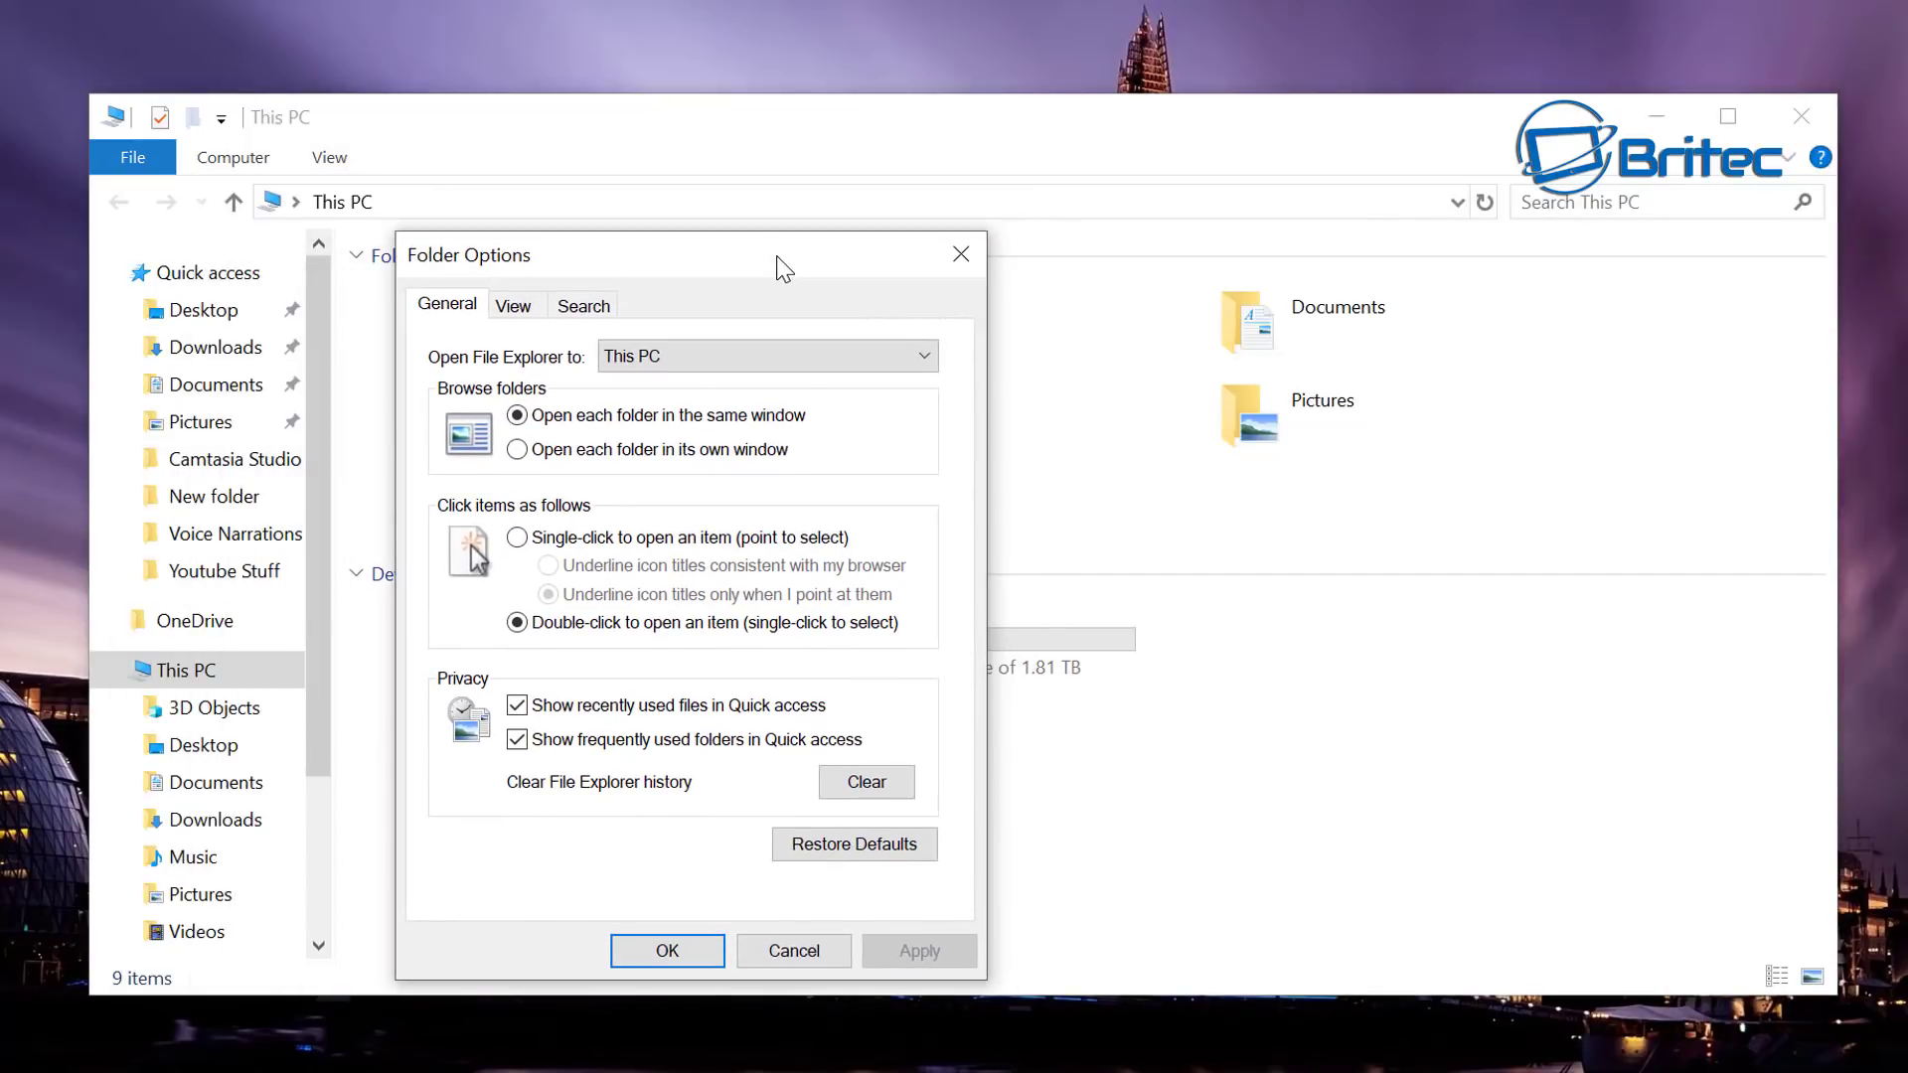
left_click(512, 306)
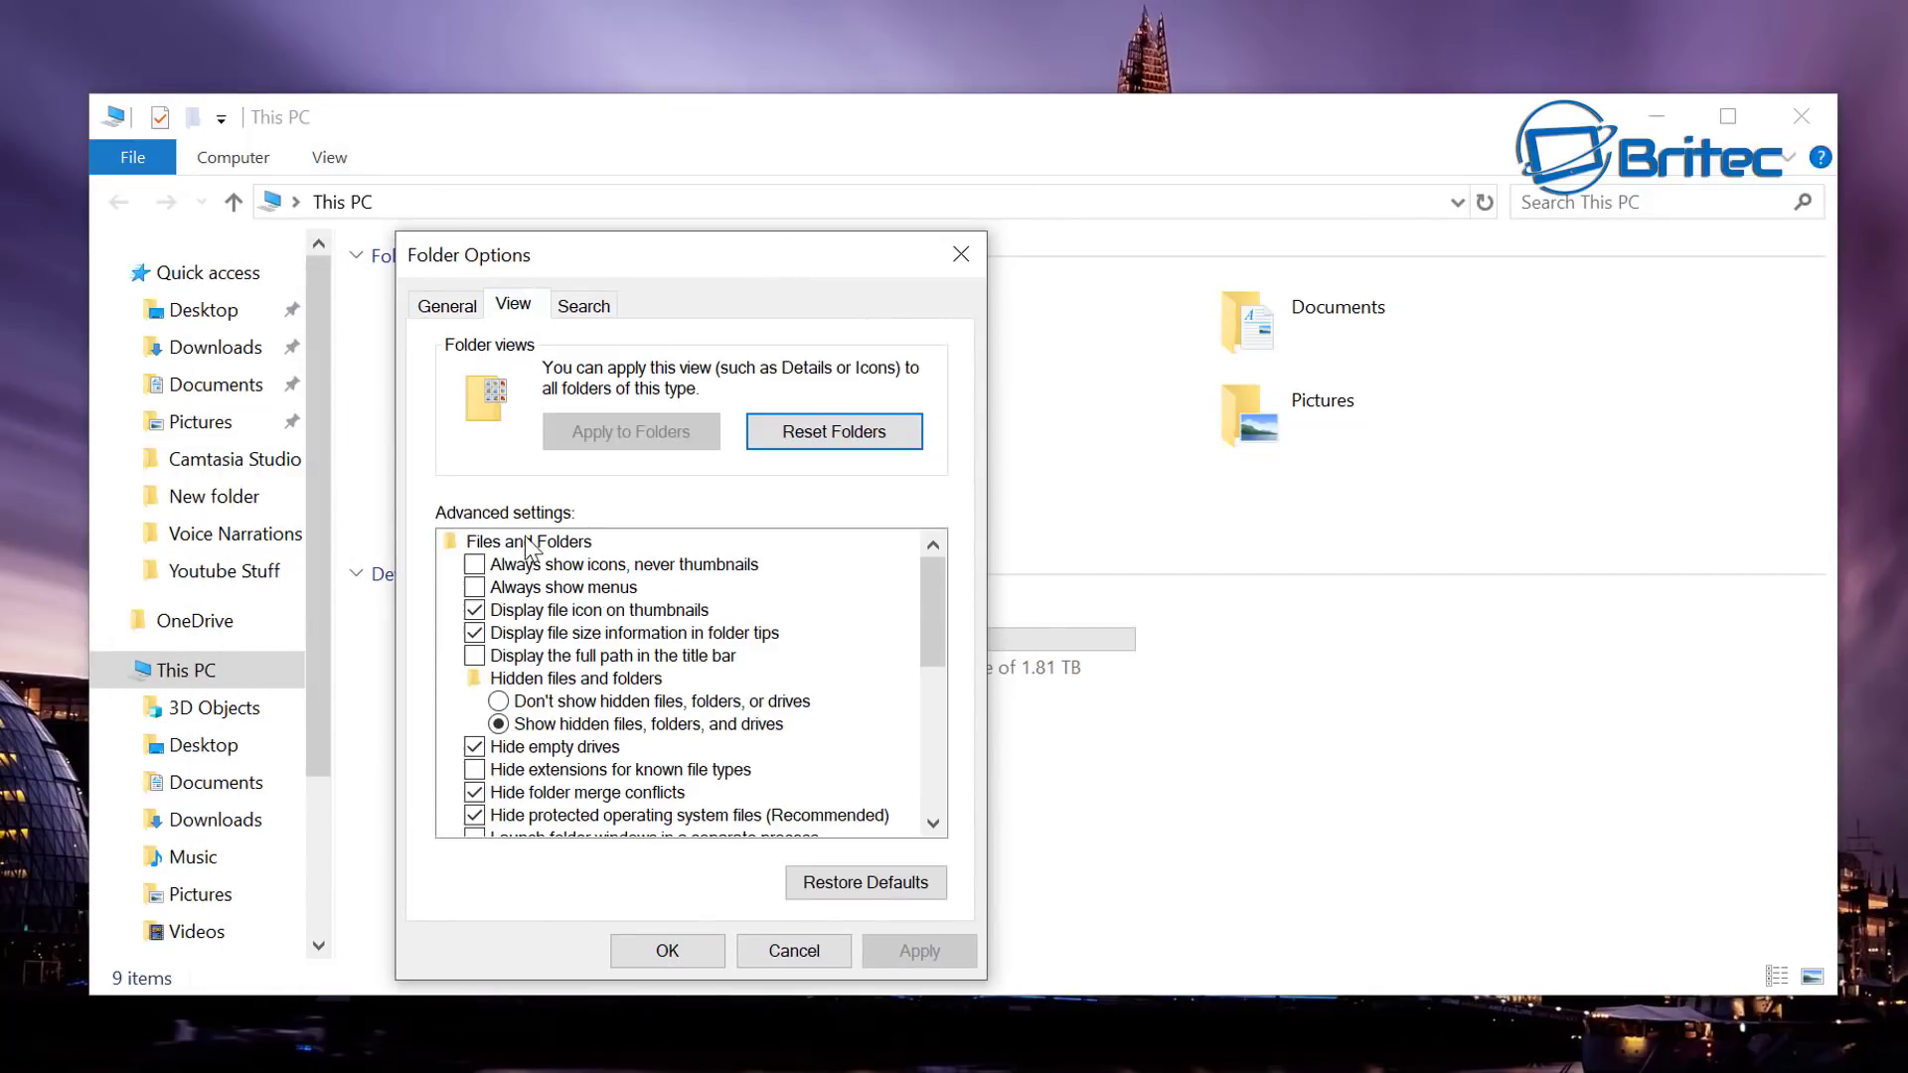
scroll(536, 750, "down", 4)
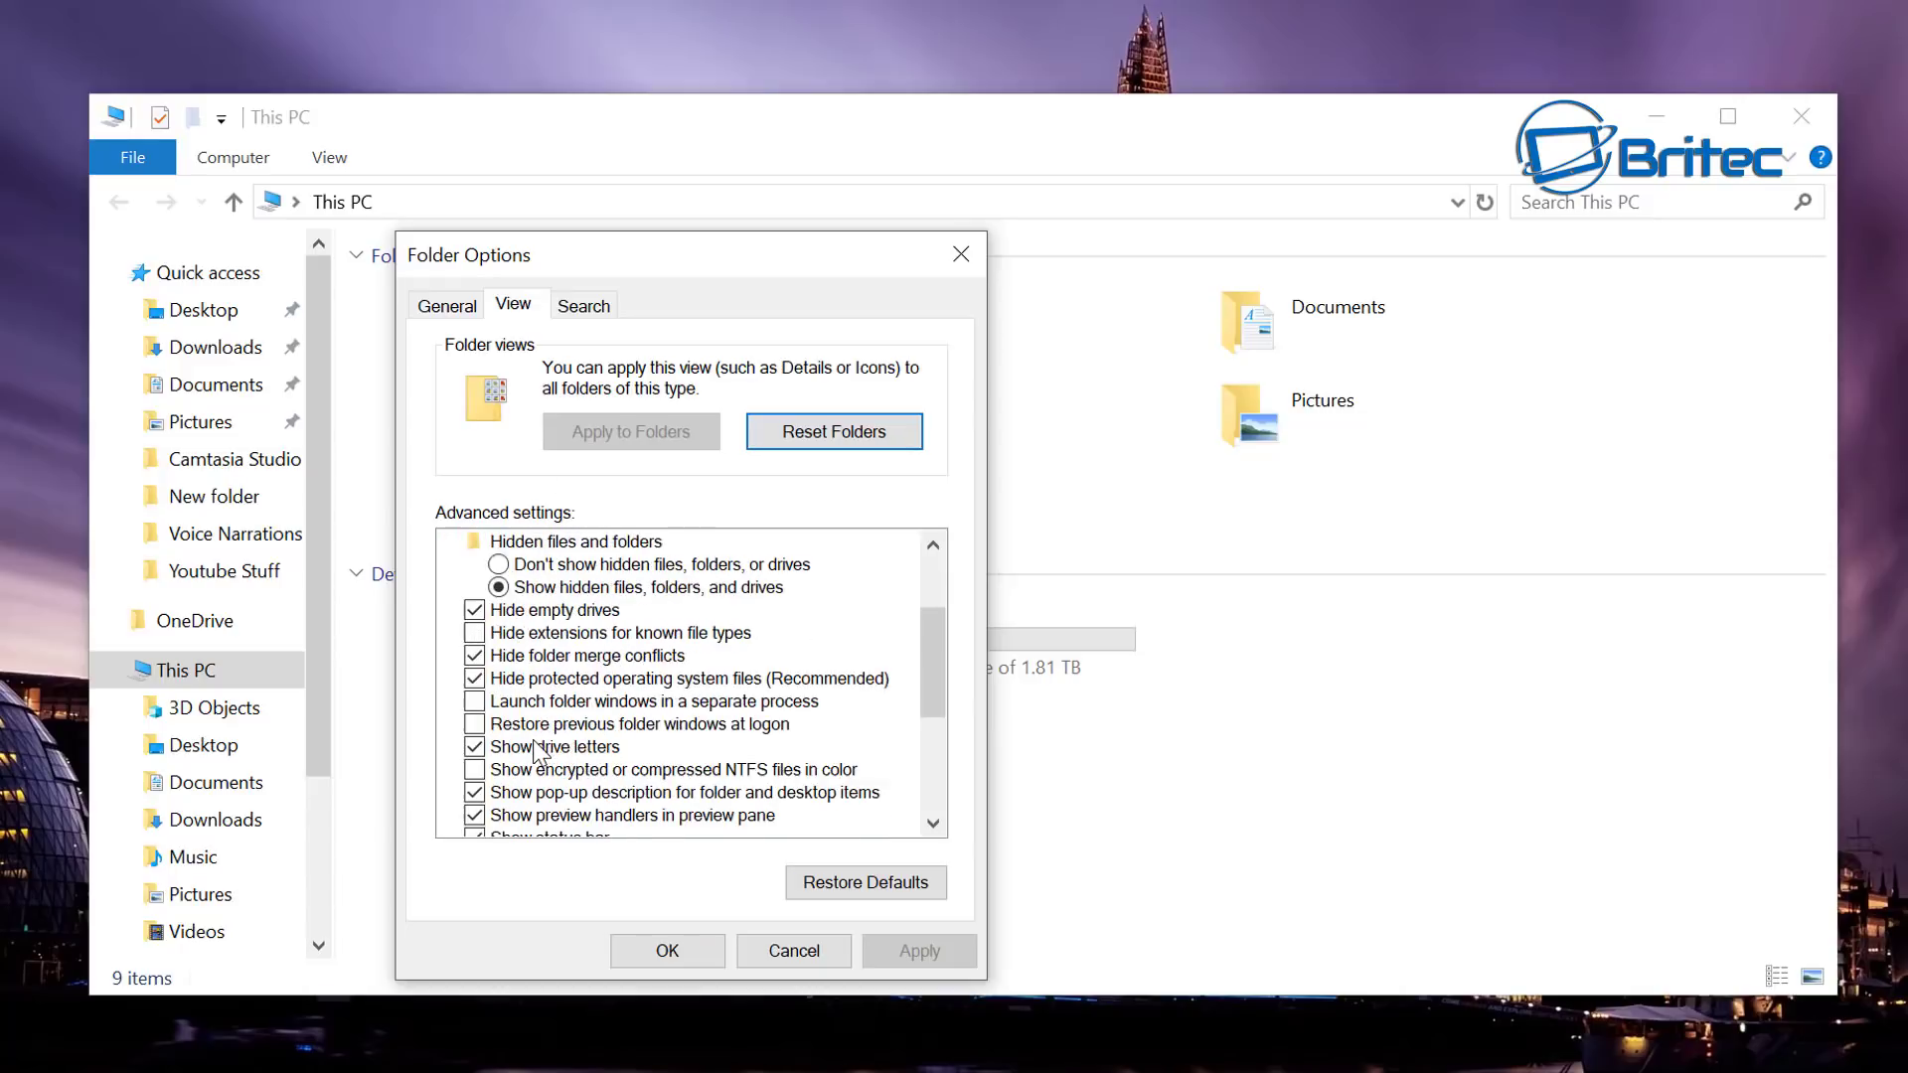
scroll(537, 752, "down", 1)
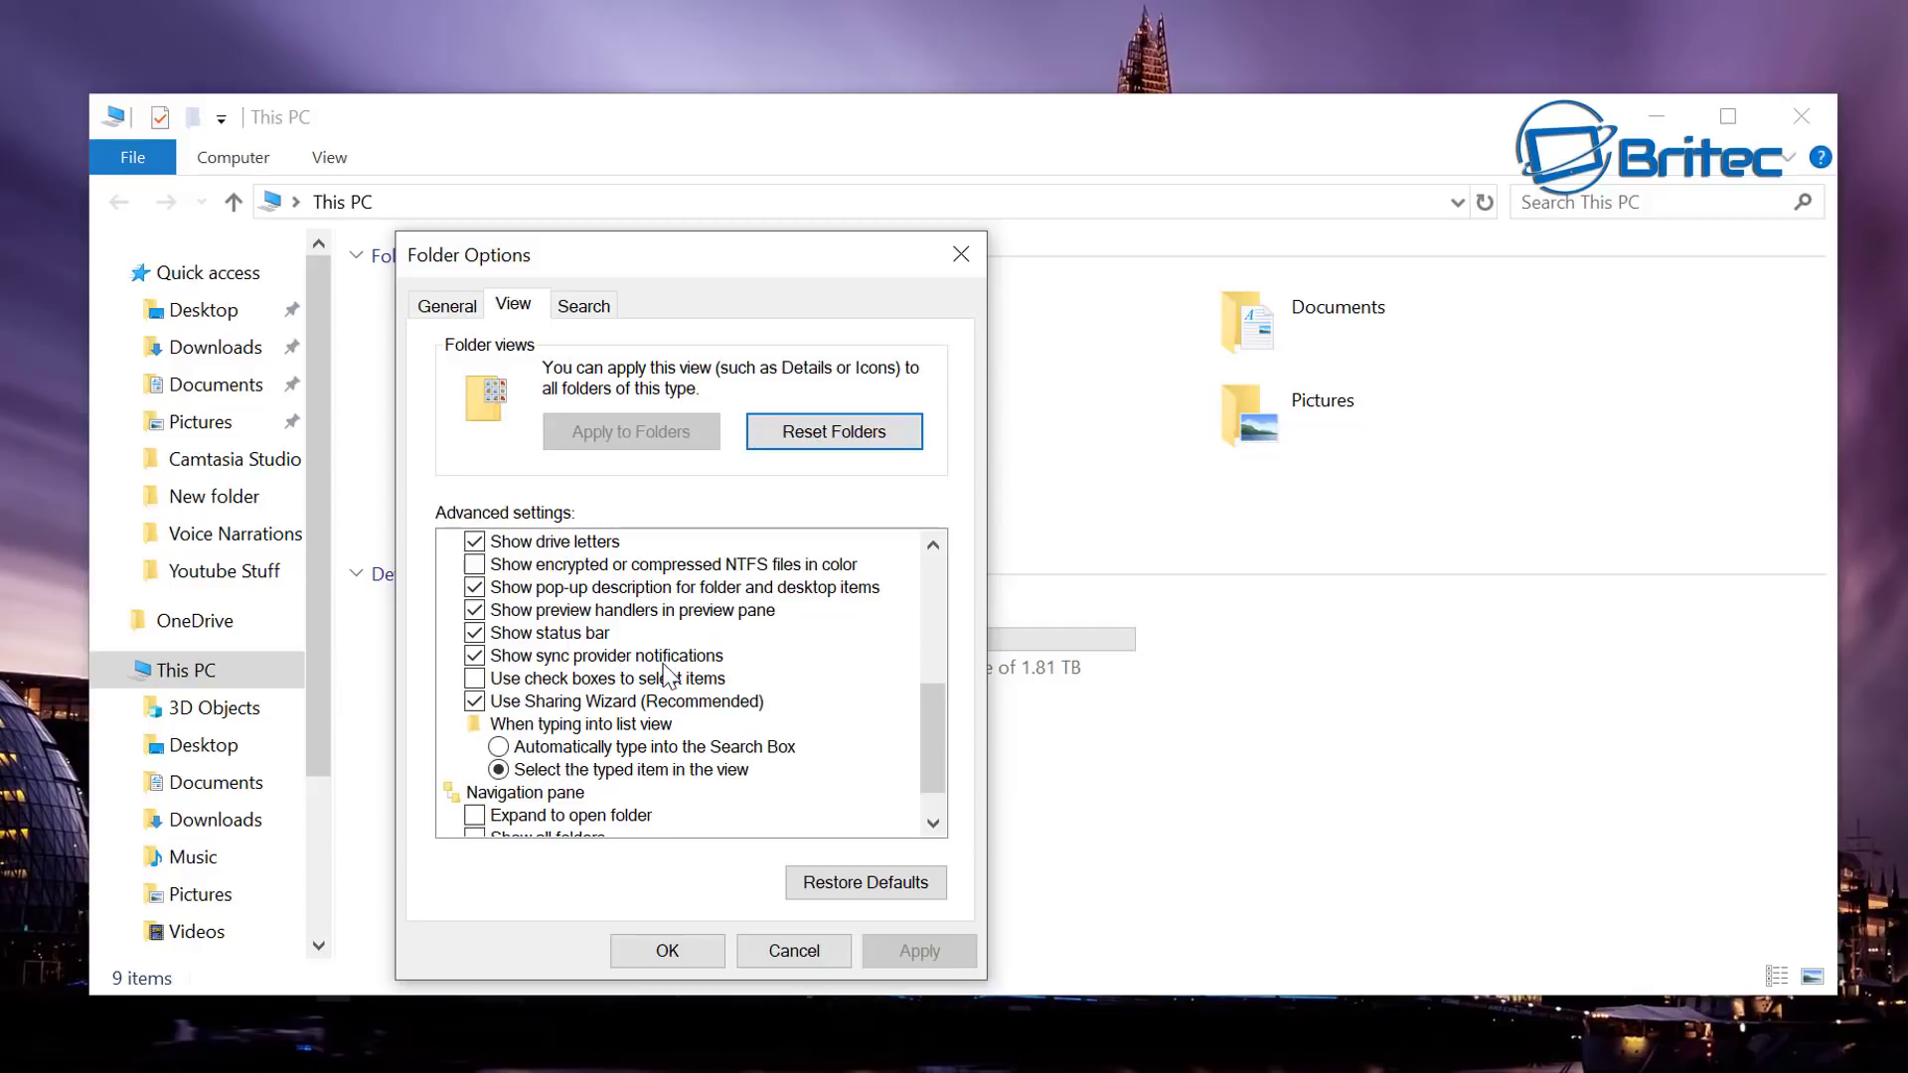
left_click(475, 656)
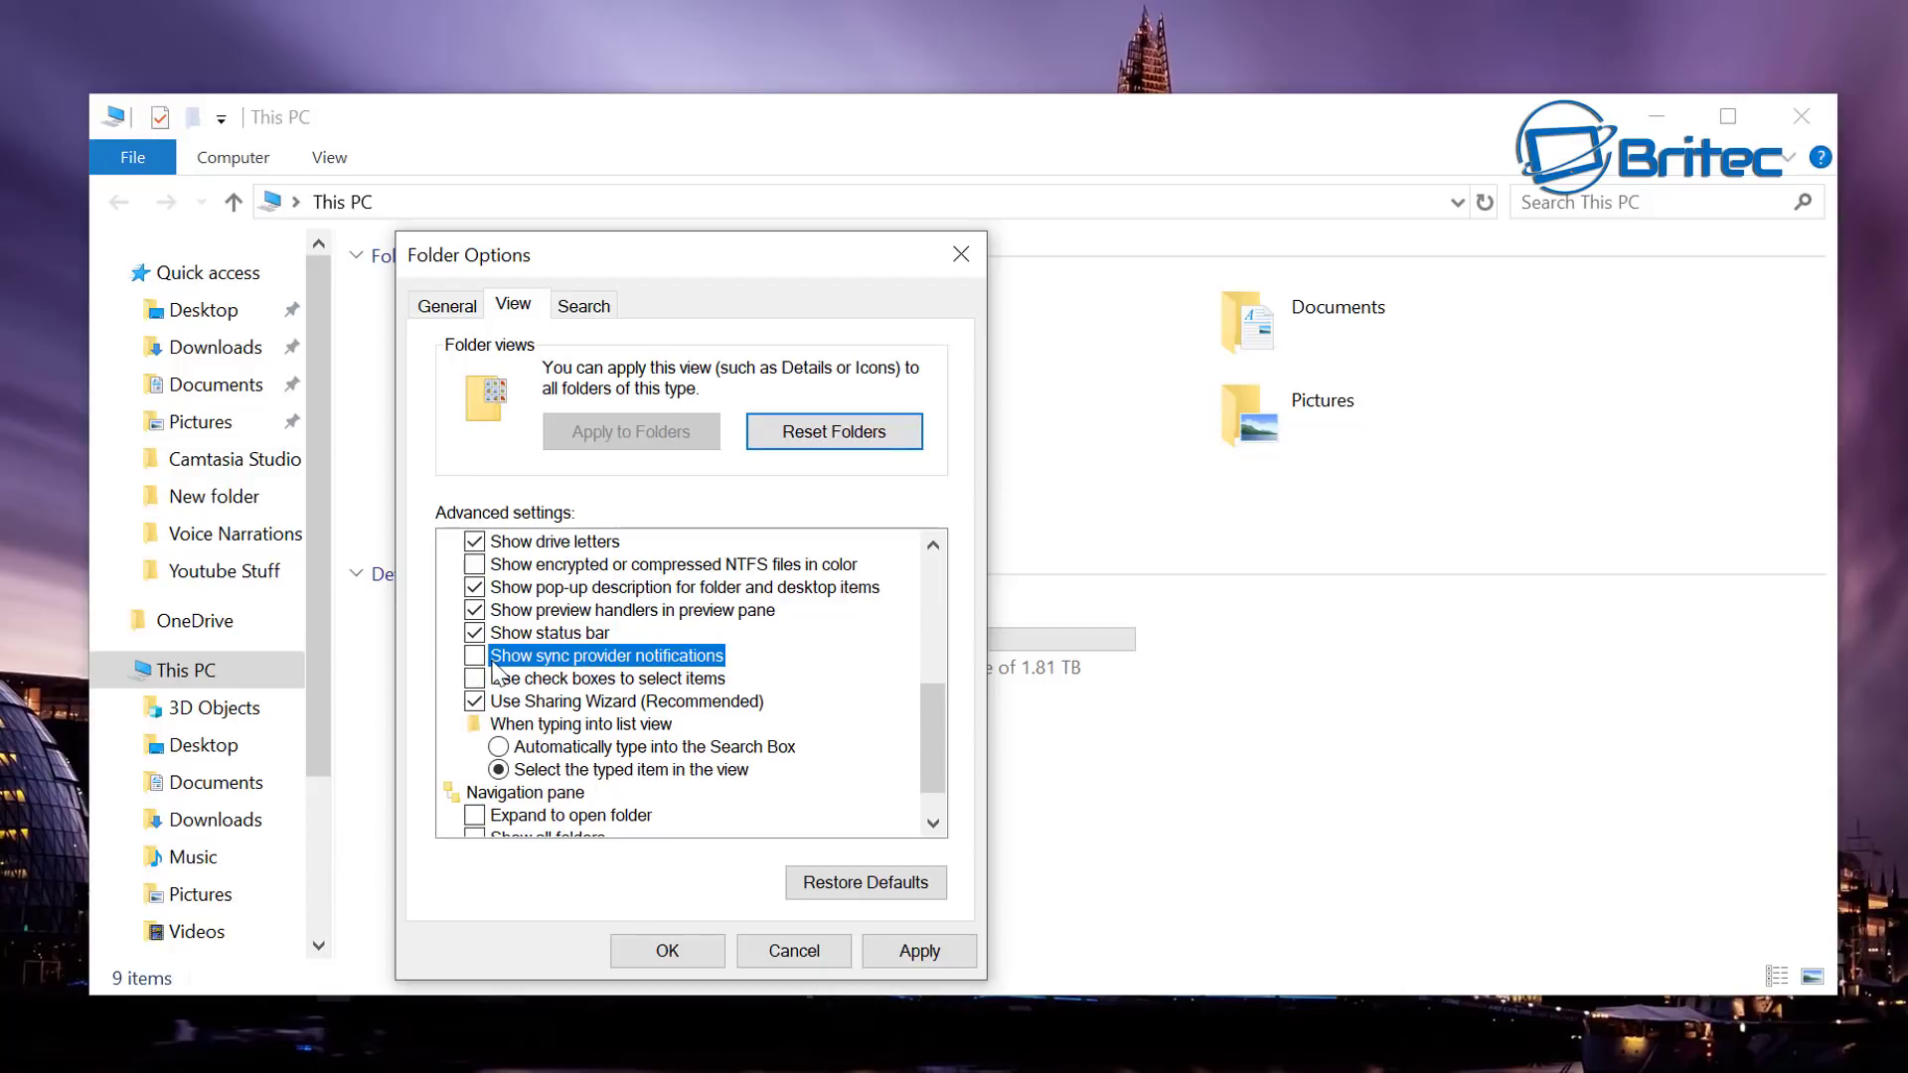
left_click(915, 951)
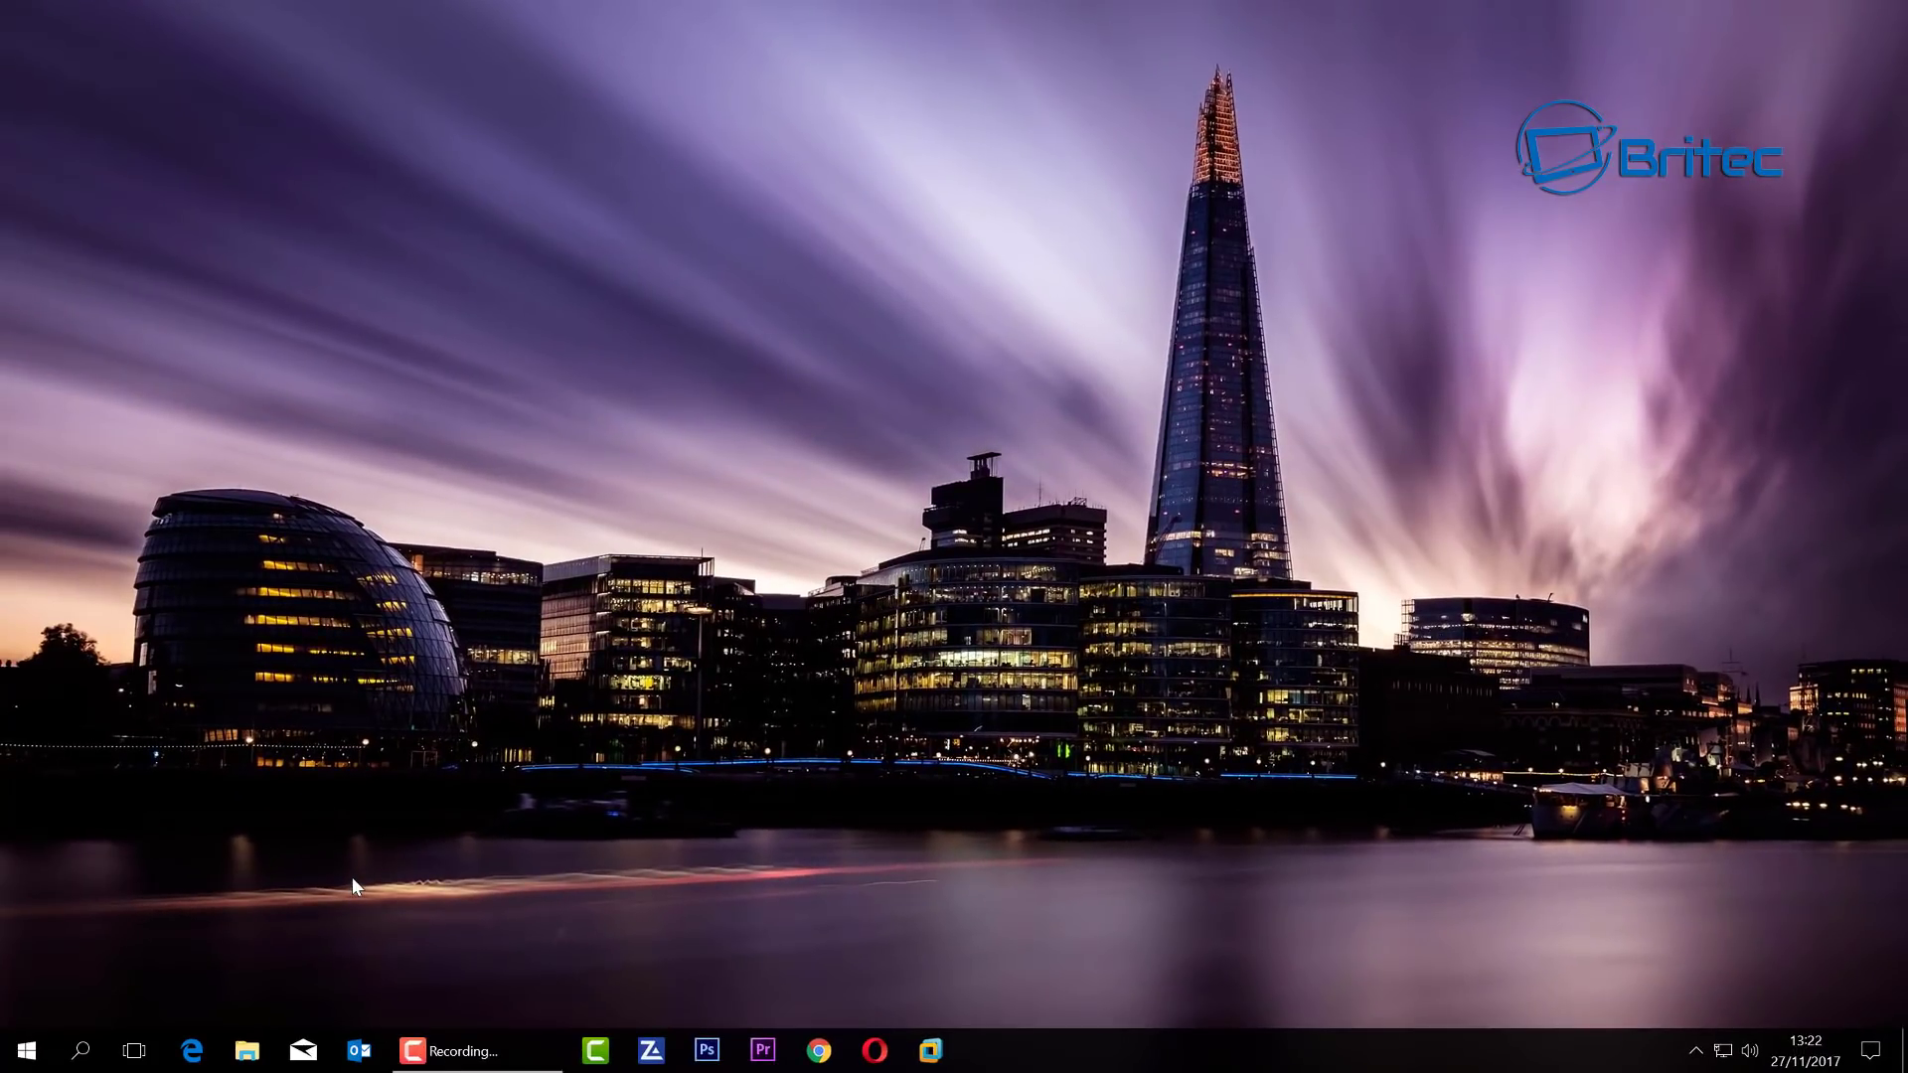
left_click(30, 1057)
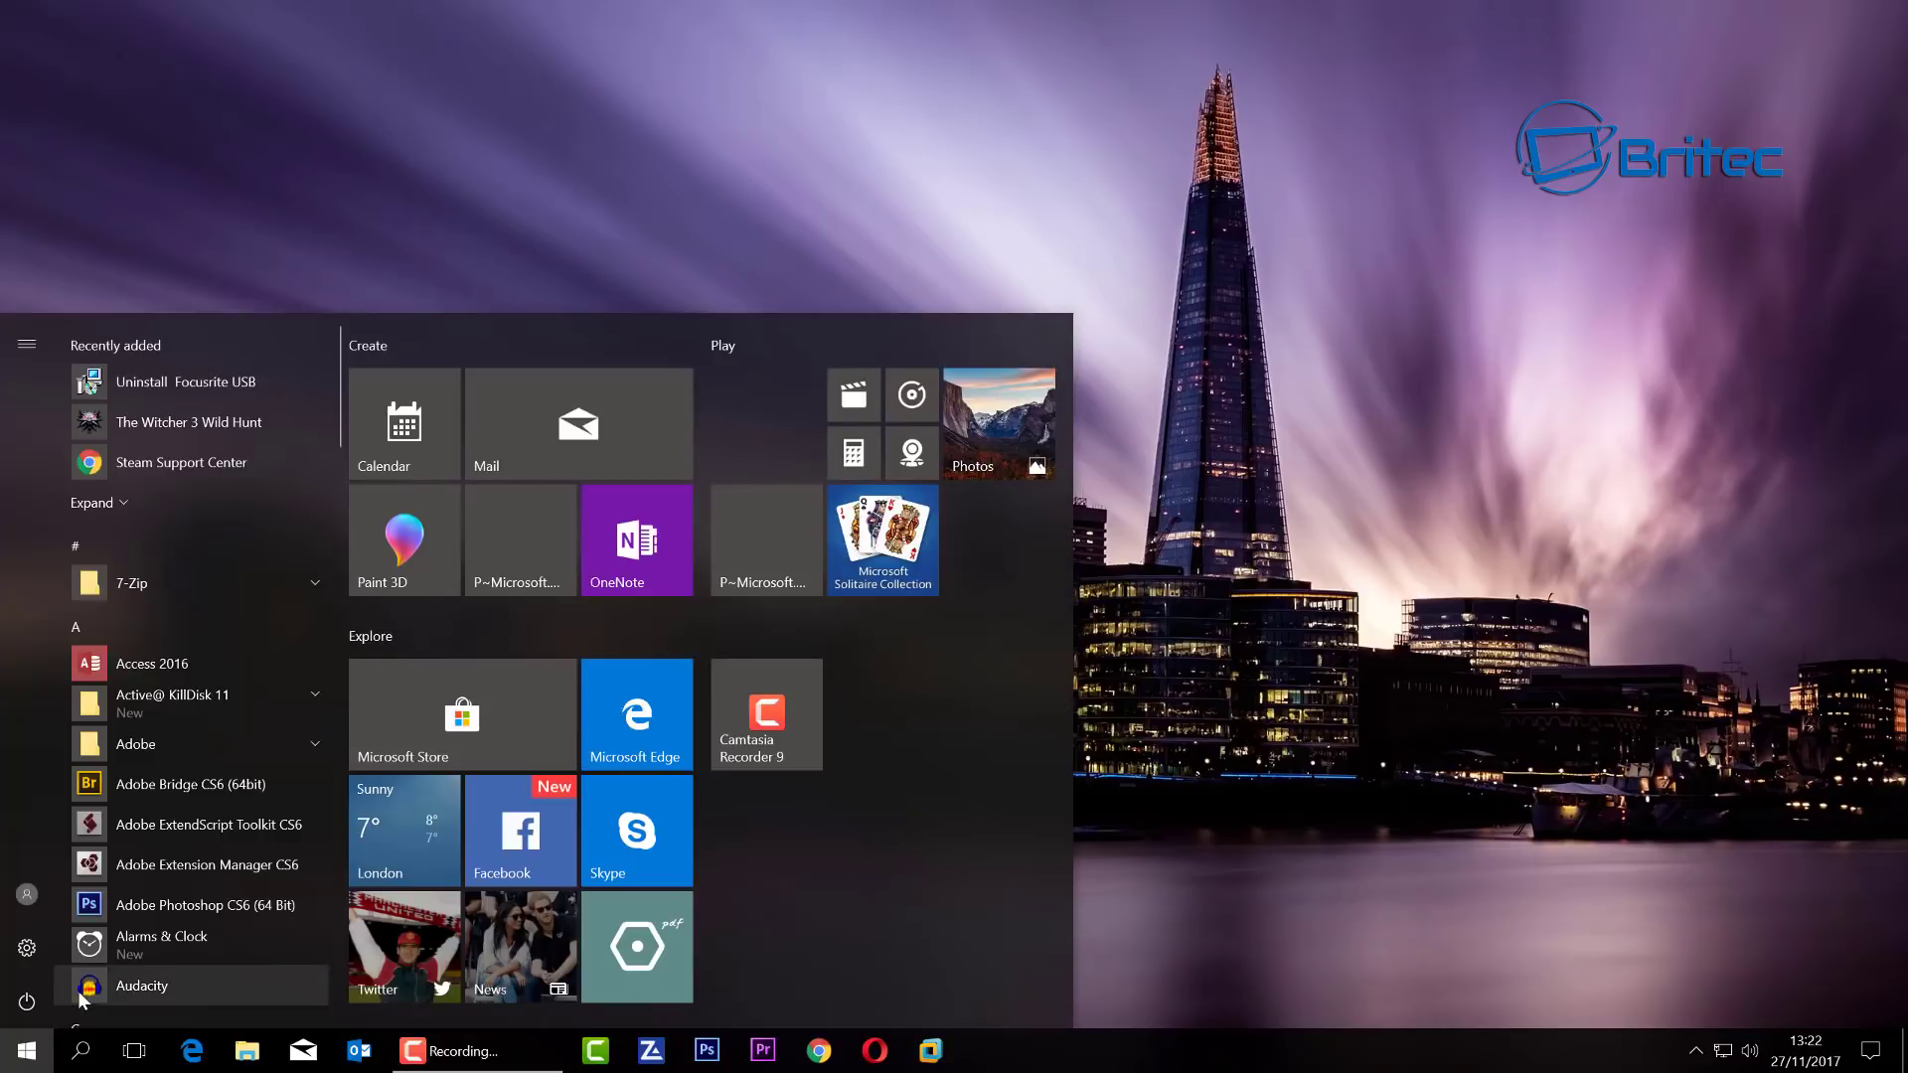
left_click(30, 957)
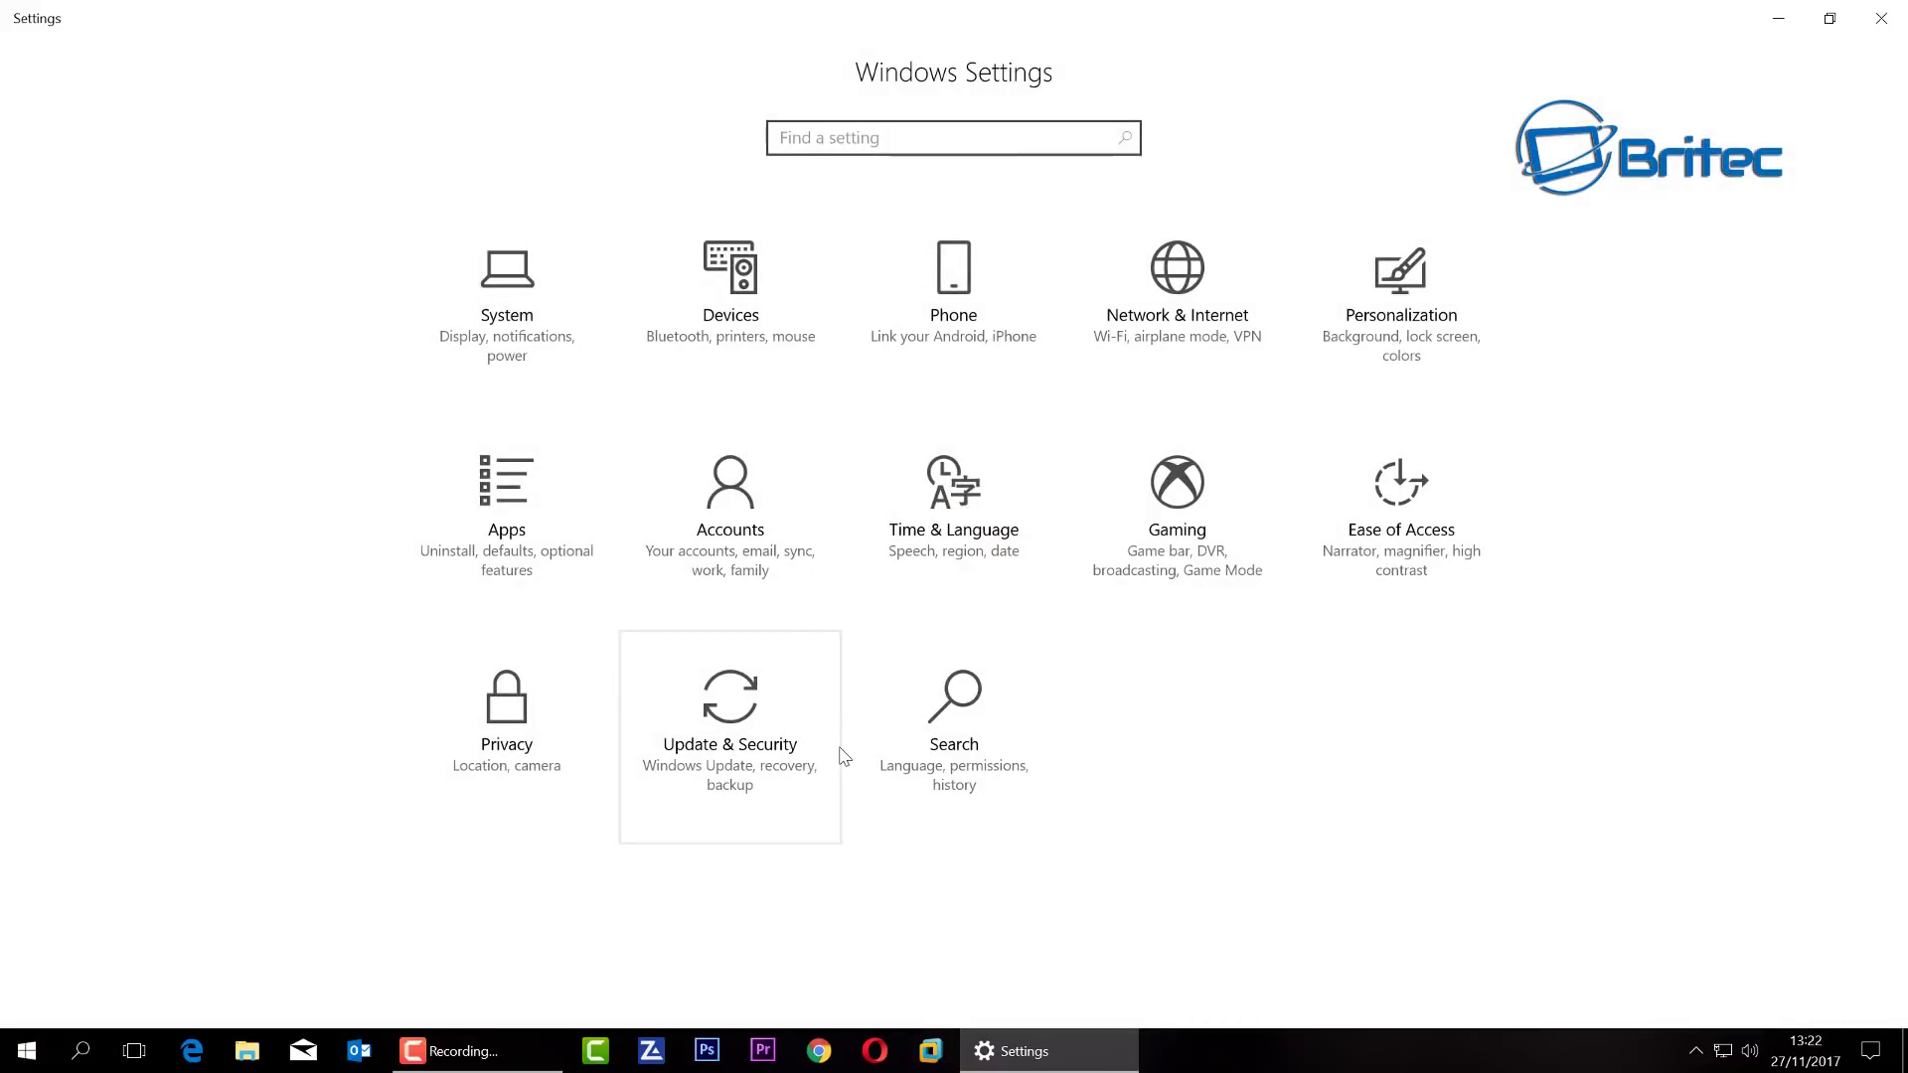
In System > Notifications & actions, turn off app notifications and Windows tips, tricks and suggestions.
left_click(444, 341)
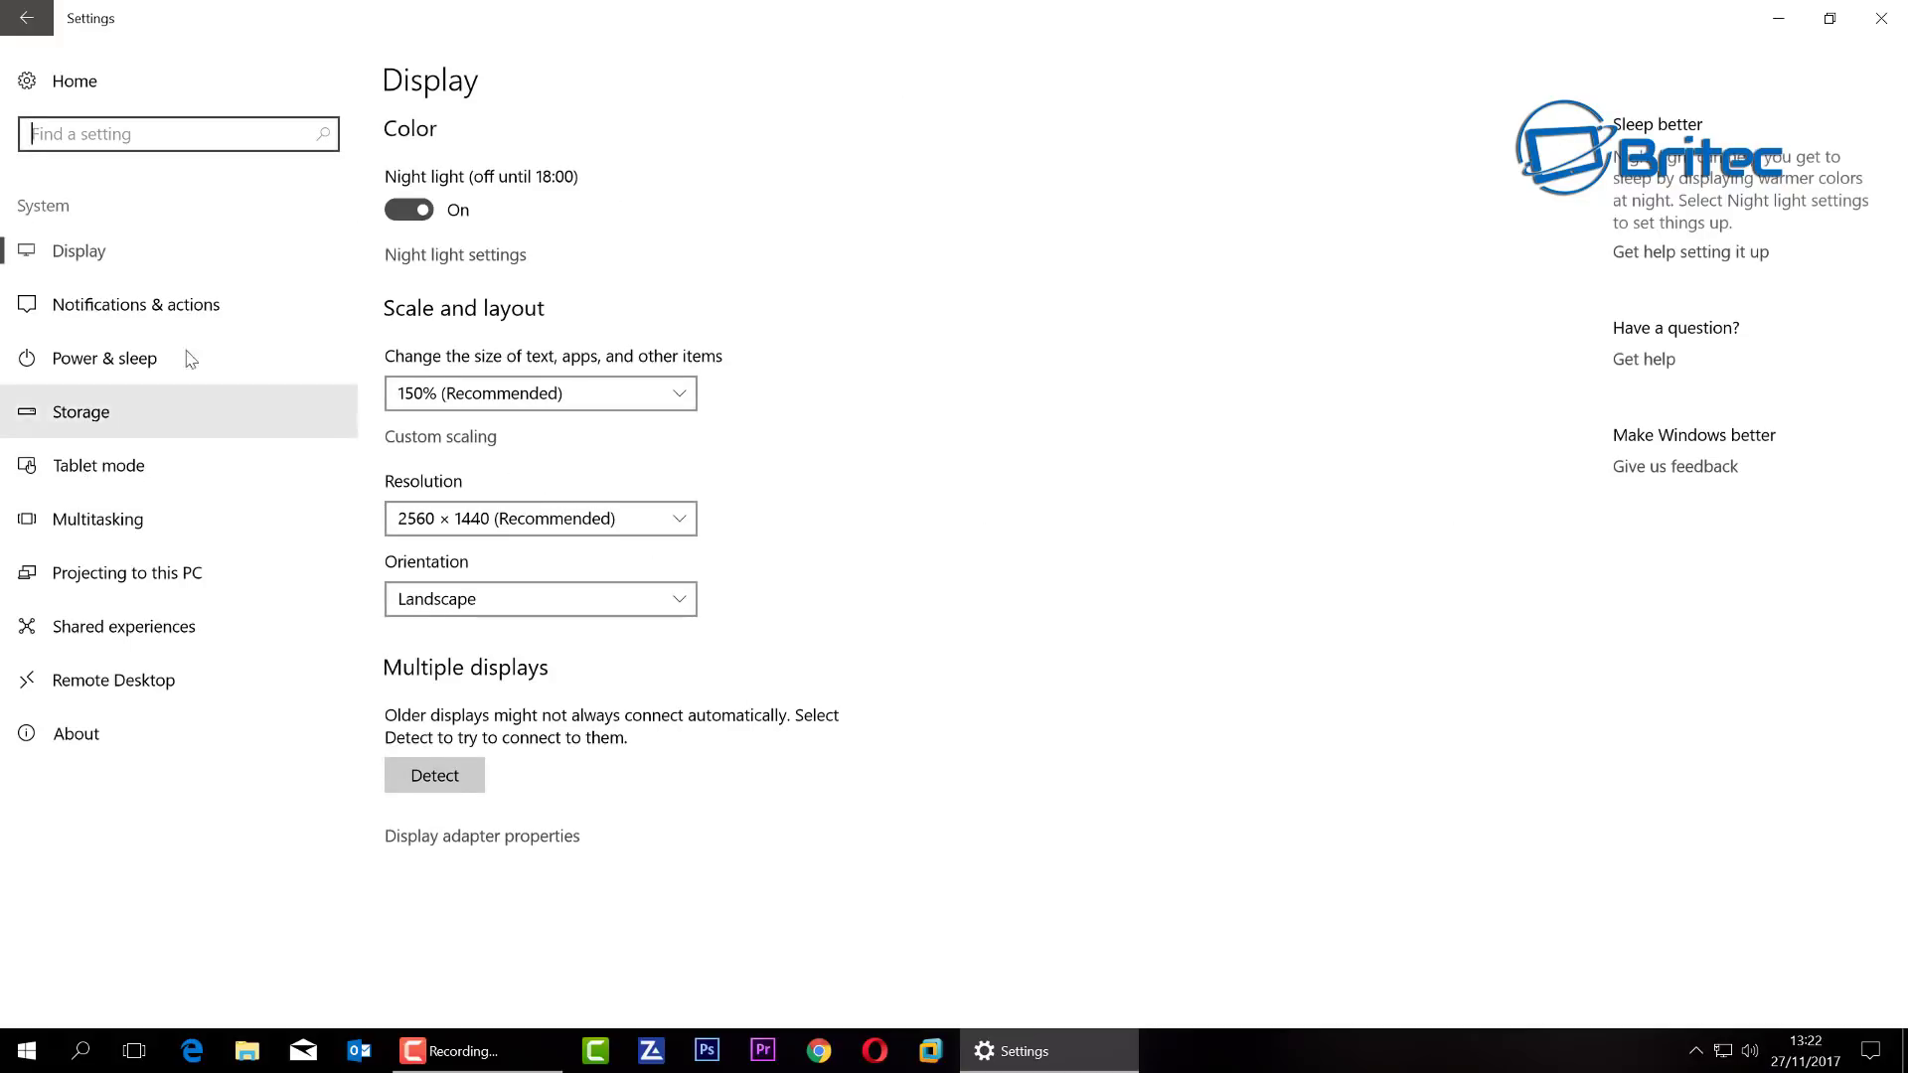
left_click(149, 309)
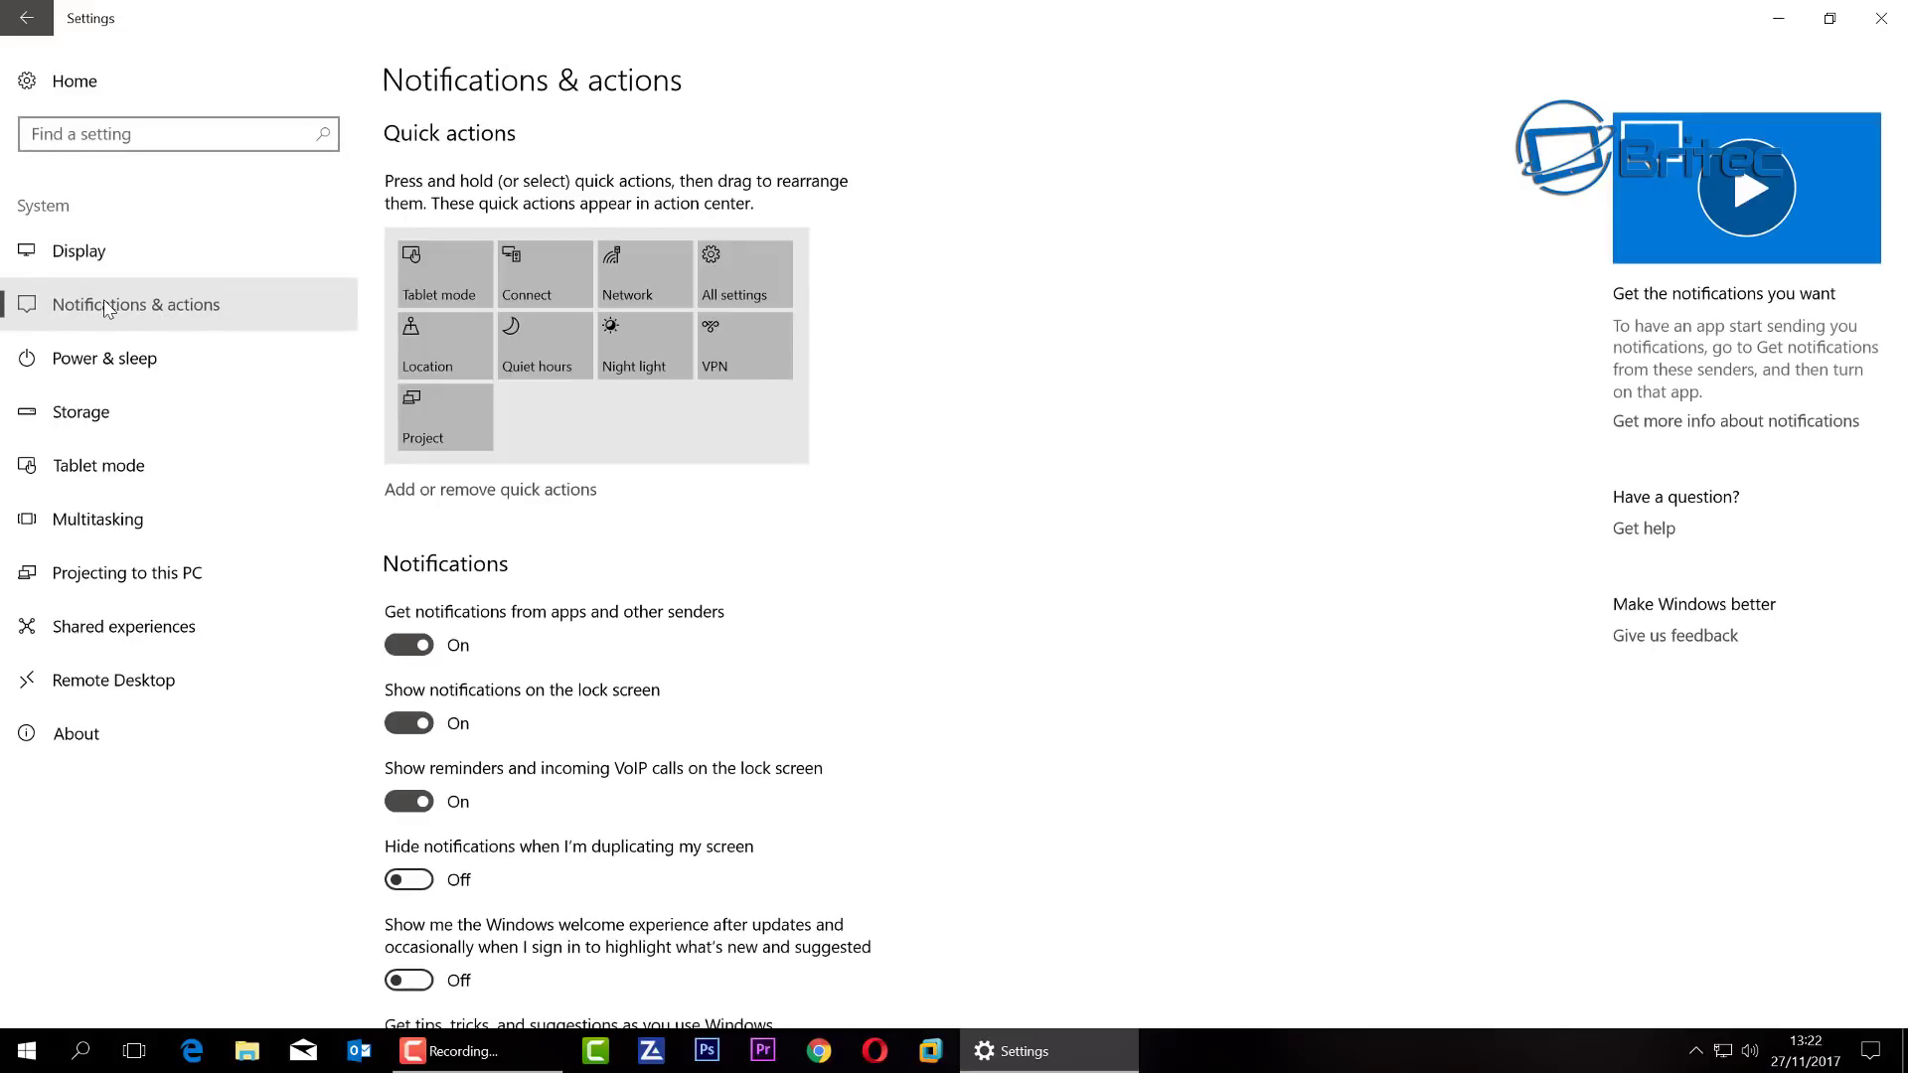
scroll(737, 608, "down", 3)
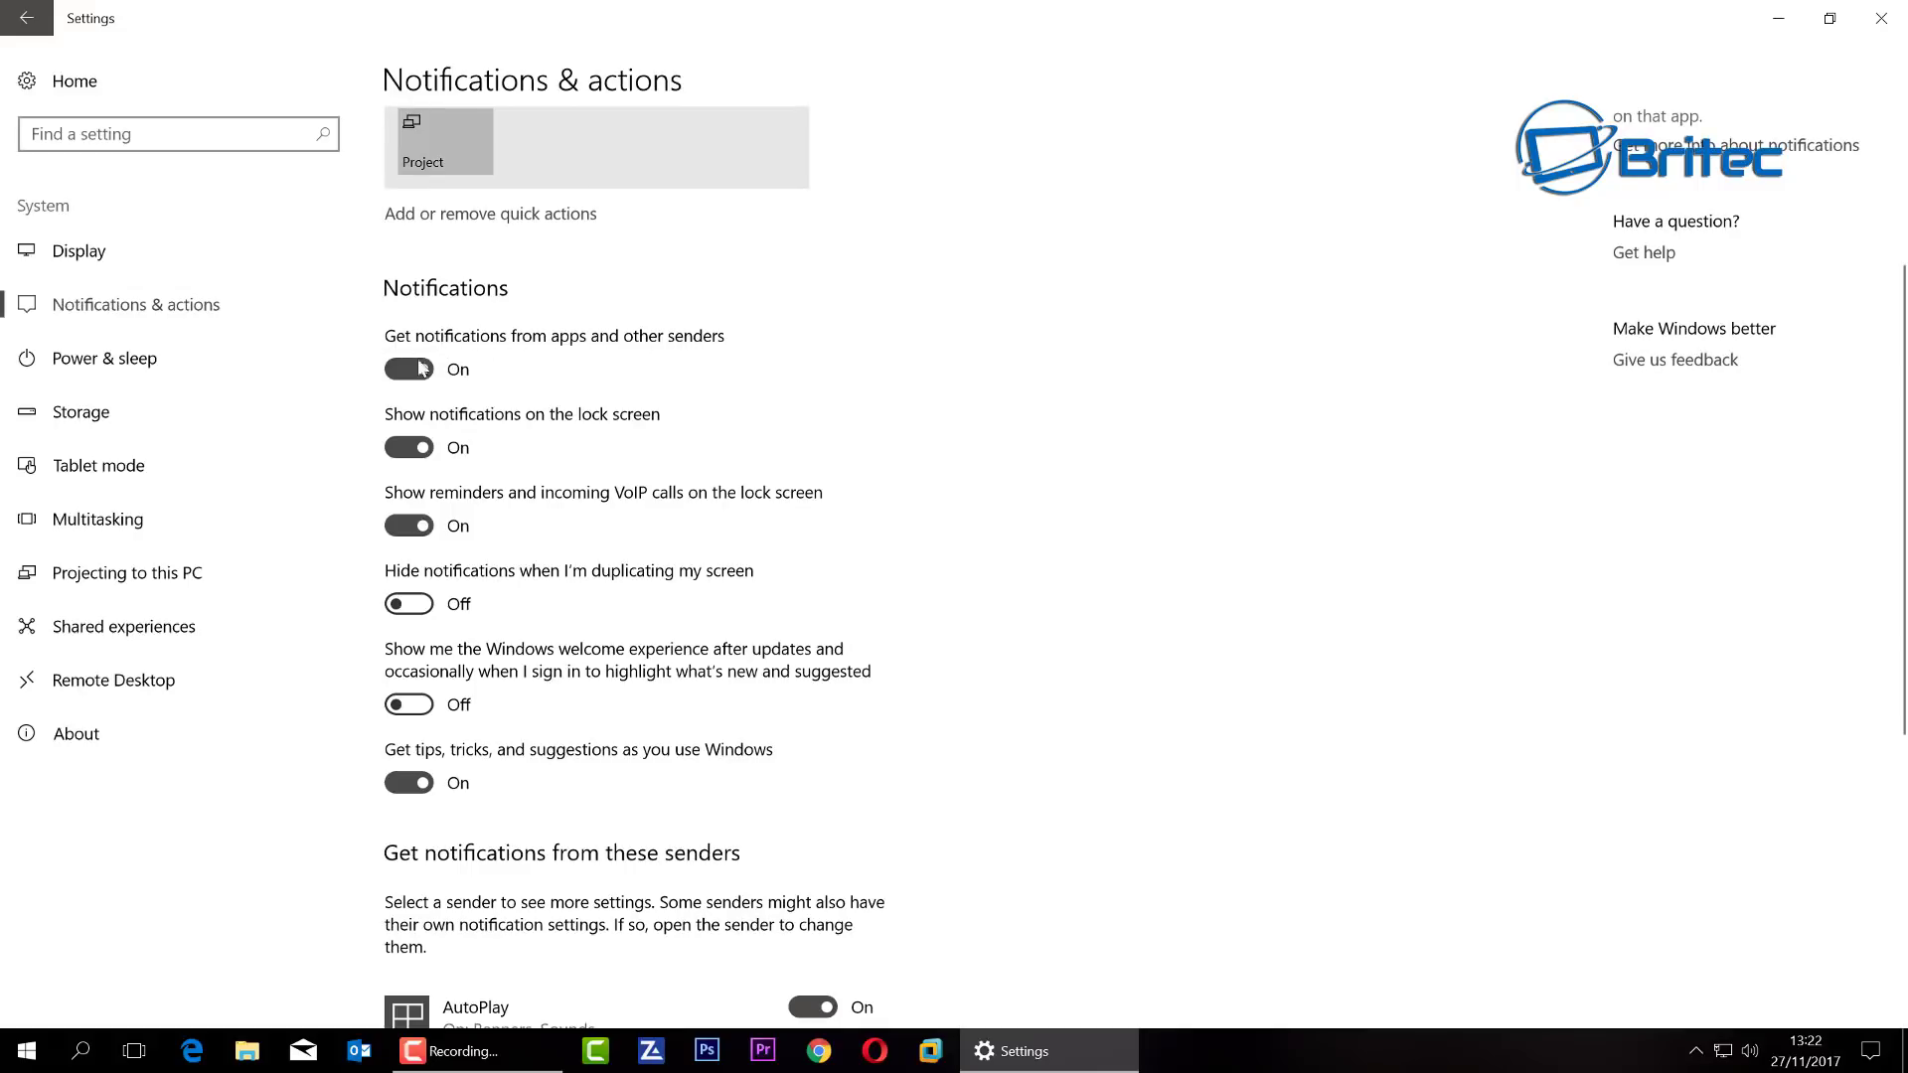
left_click(422, 369)
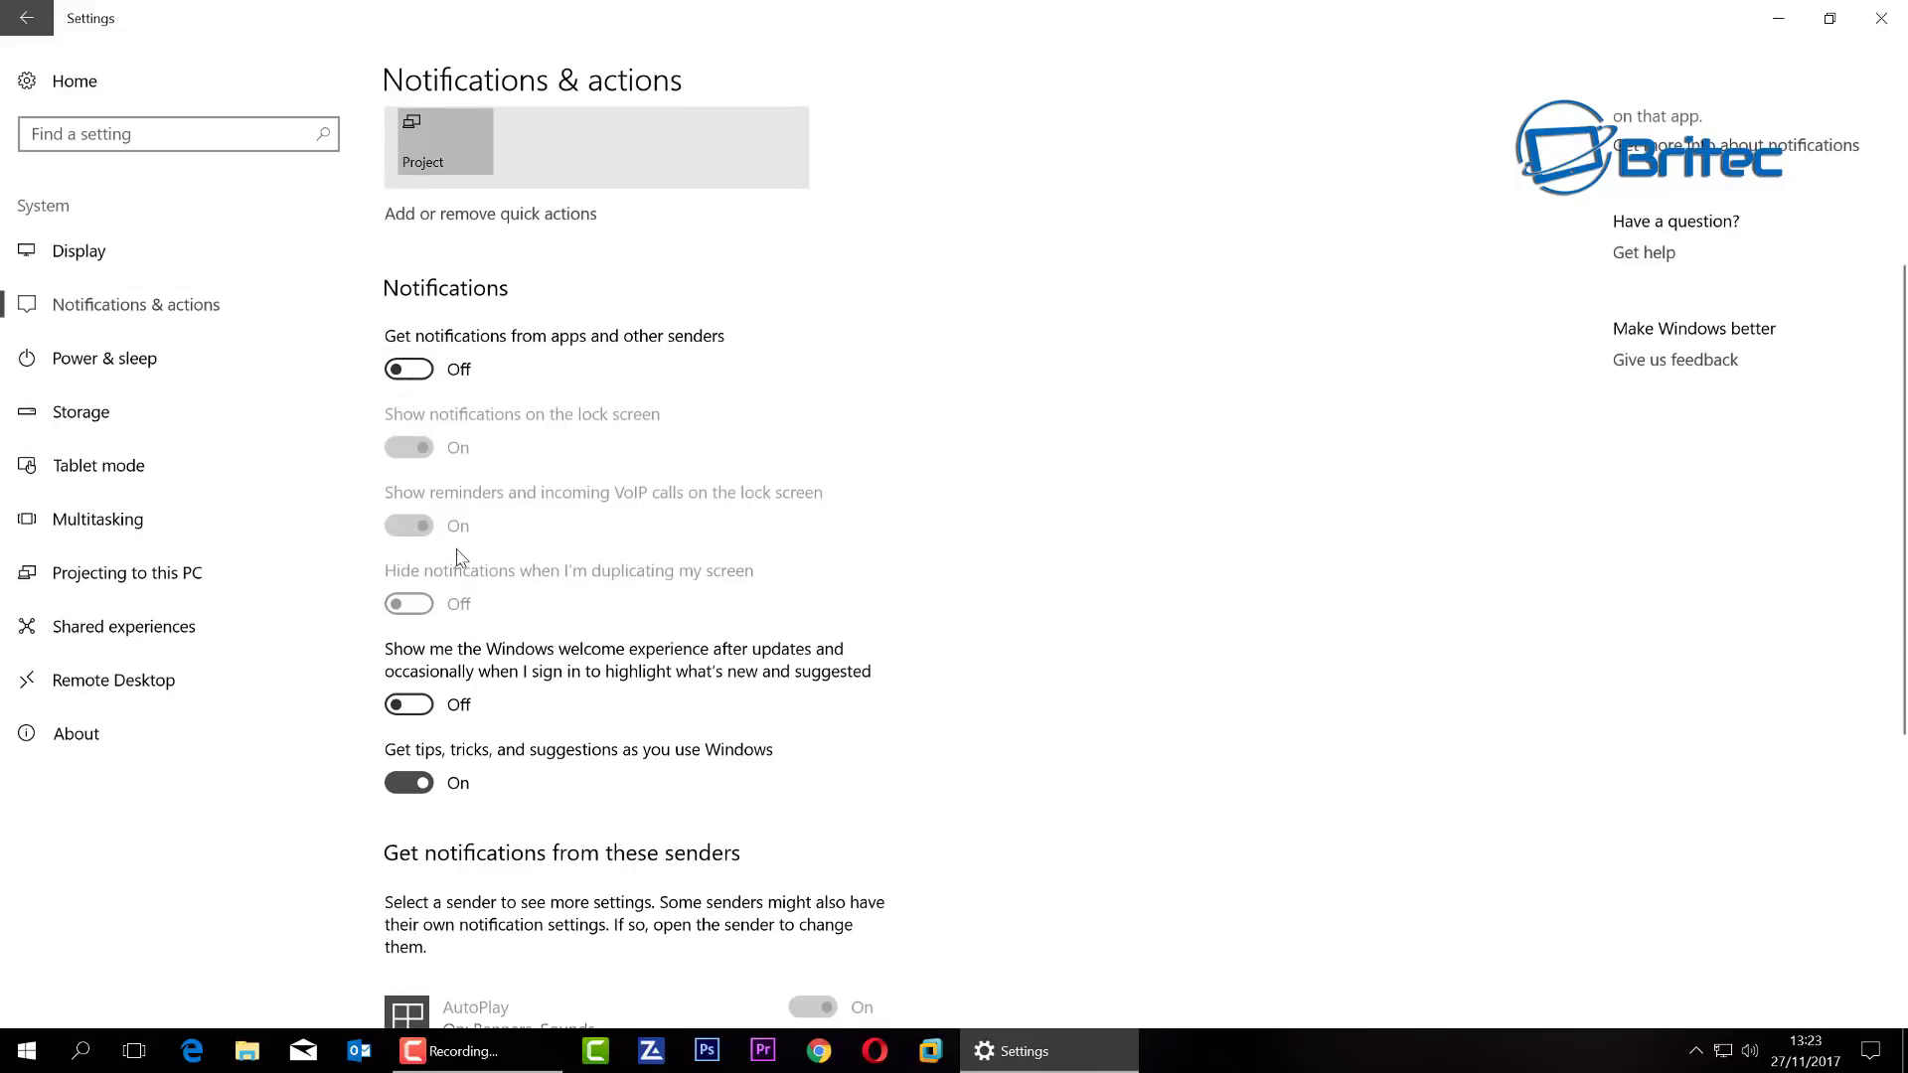
scroll(405, 418, "down", 3)
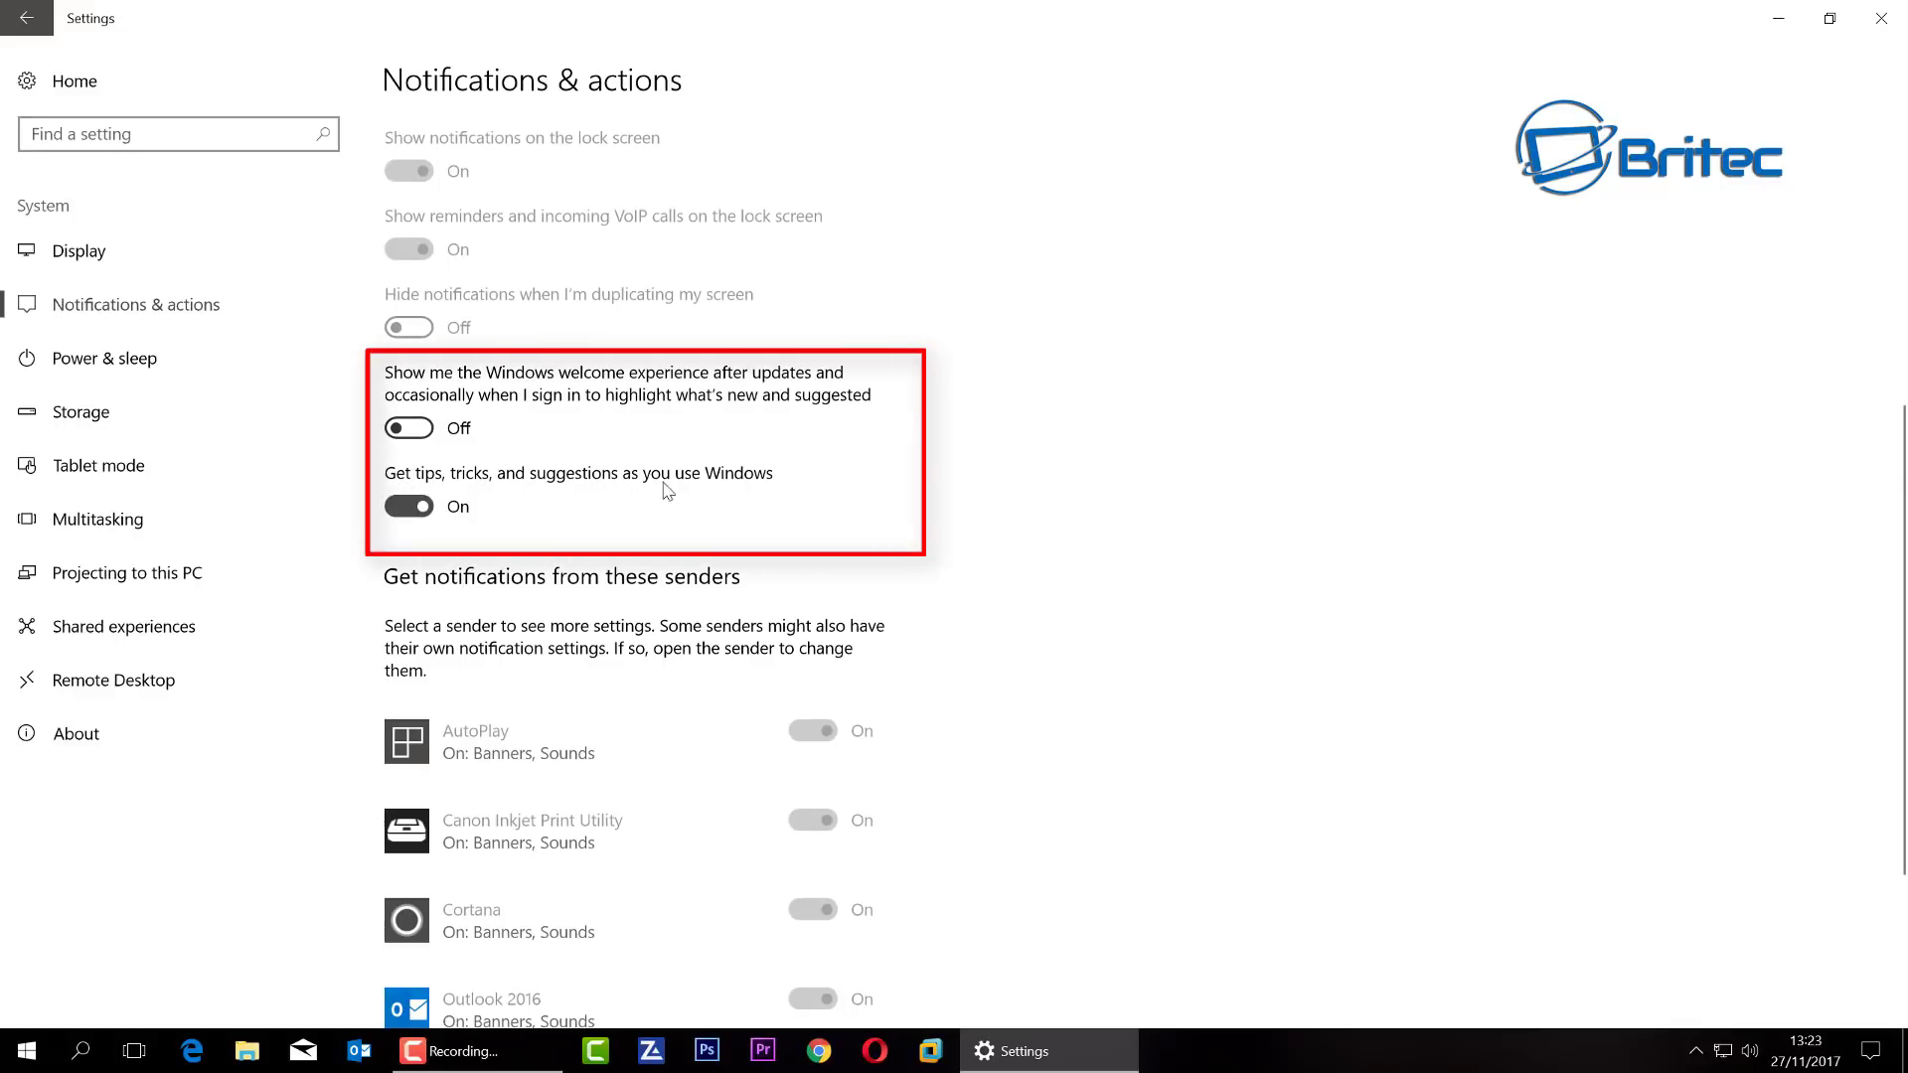
left_click(410, 507)
Leave the Windows welcome experience switched off and close Settings.
scroll(587, 517, "down", 3)
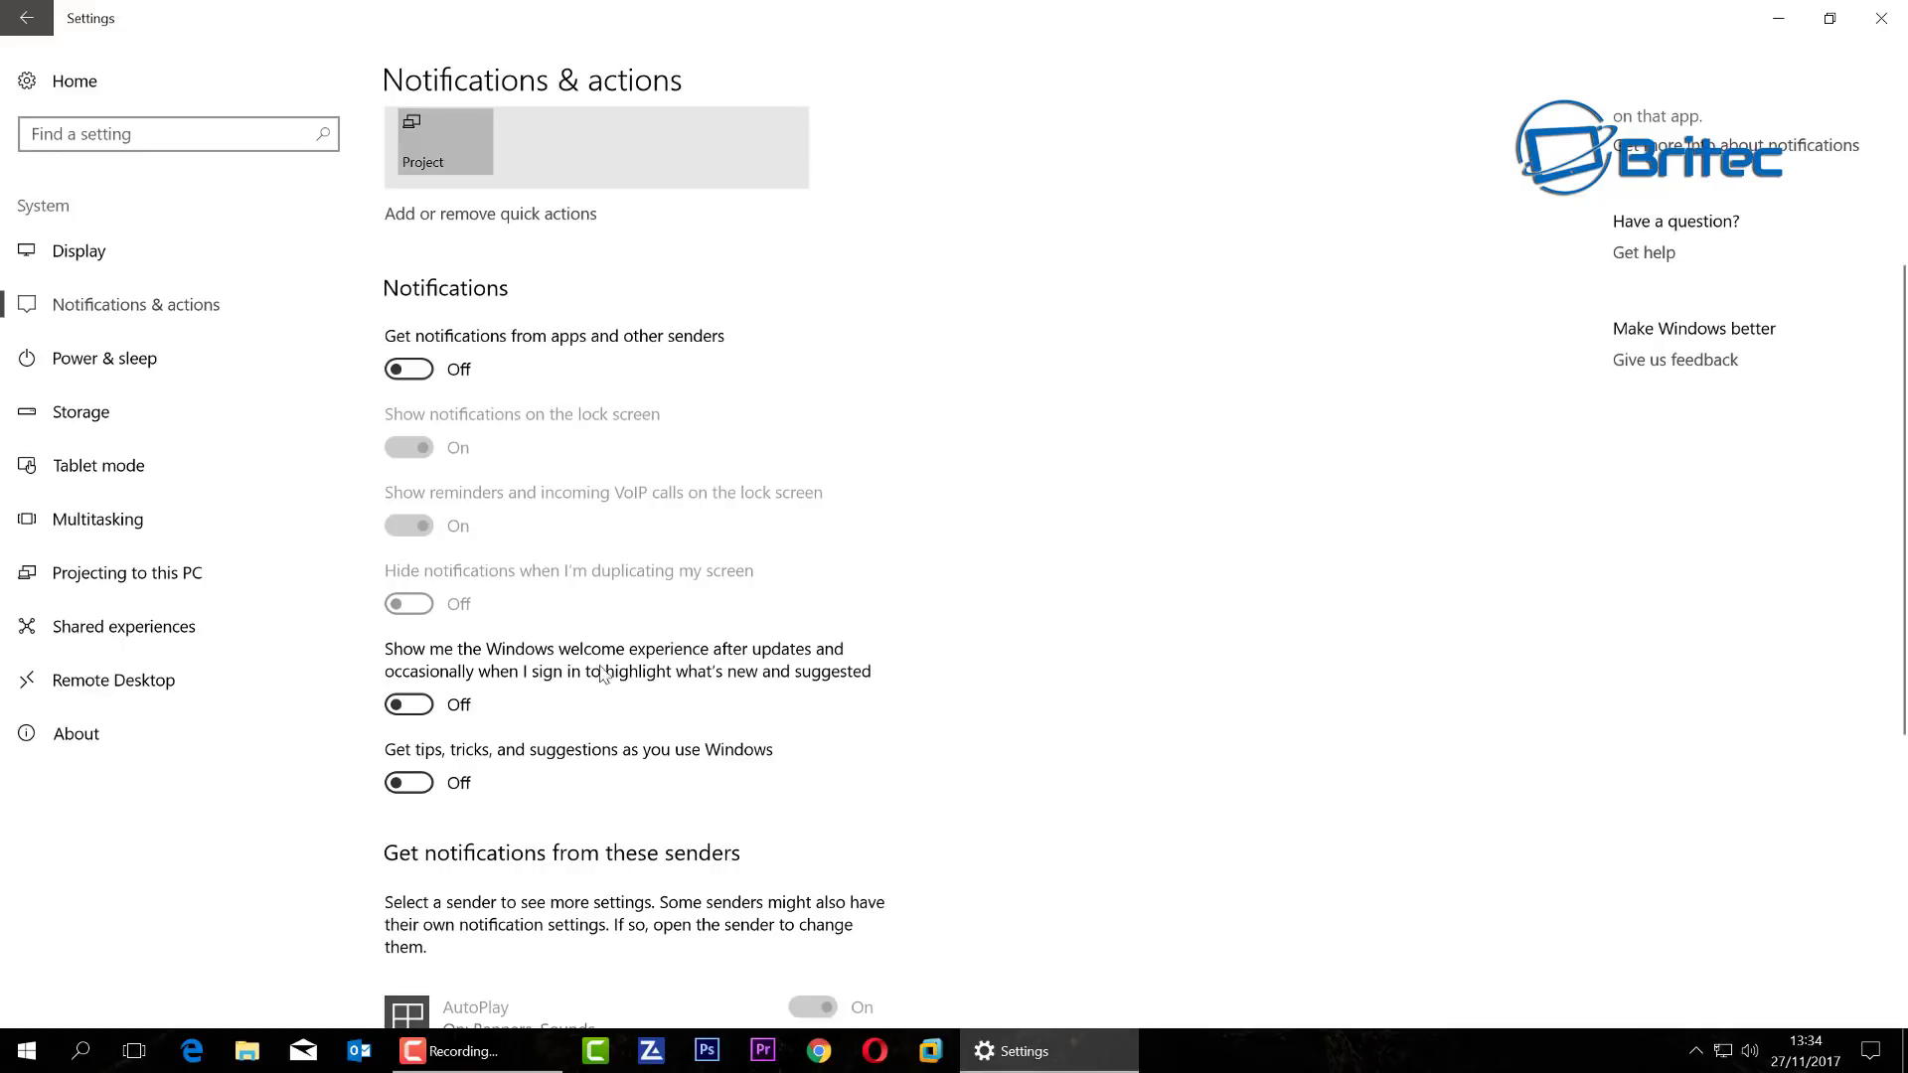
left_click(416, 701)
left_click(391, 706)
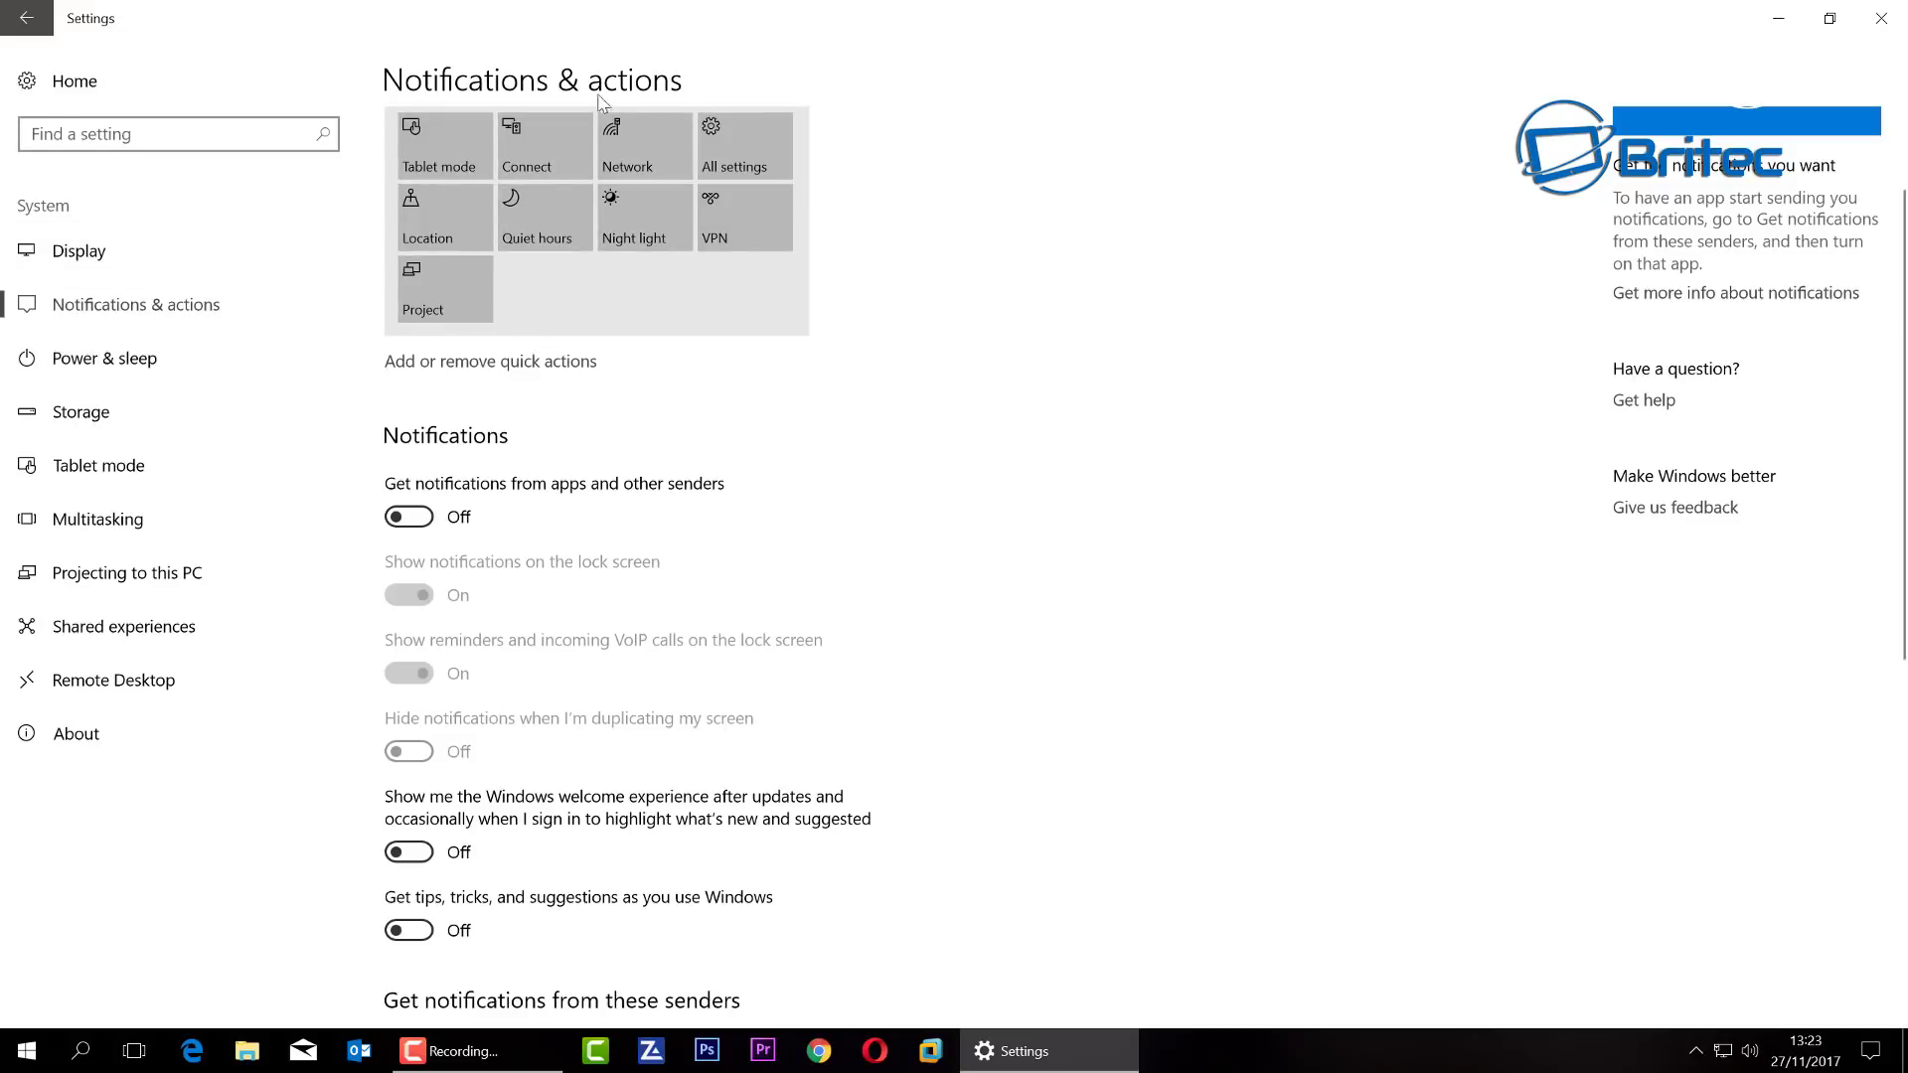
left_click(1882, 18)
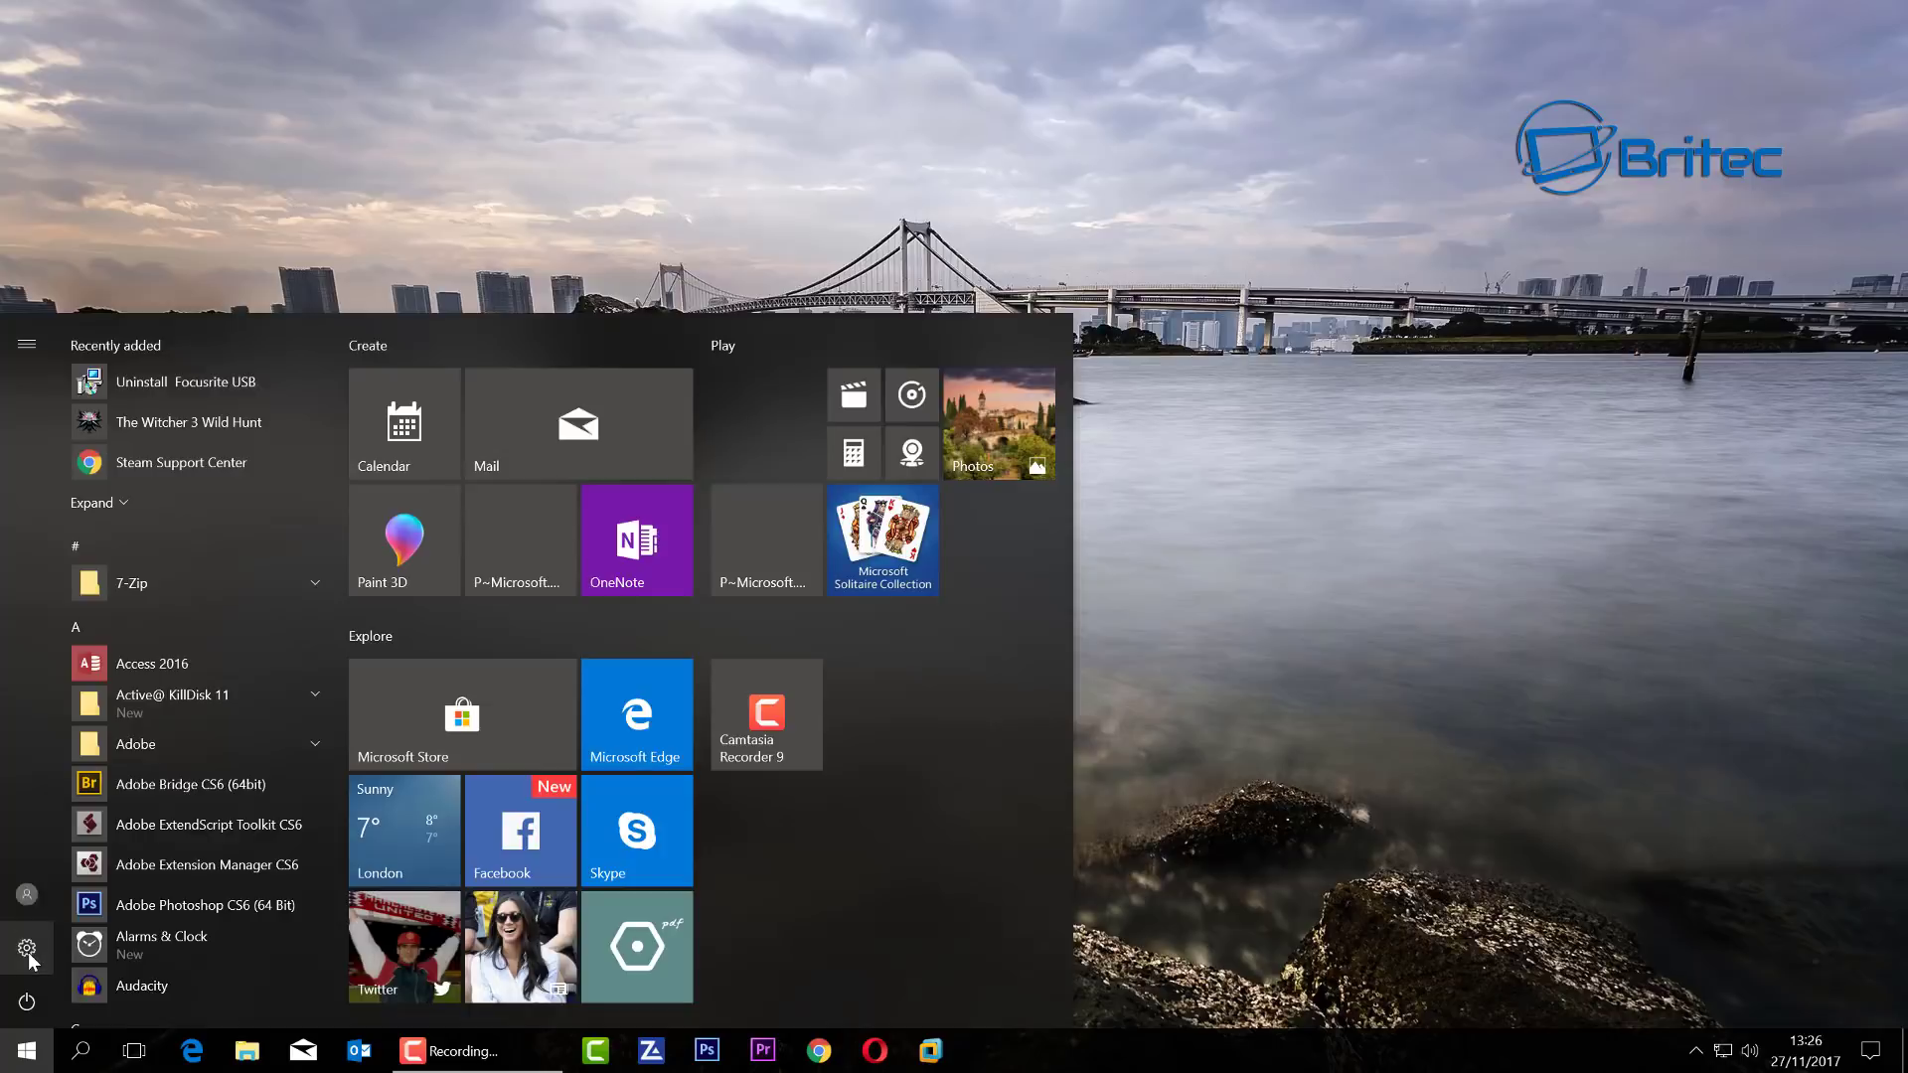
In Personalization > Start, switch 'Occasionally show suggestions in Start' to Off.
left_click(1435, 355)
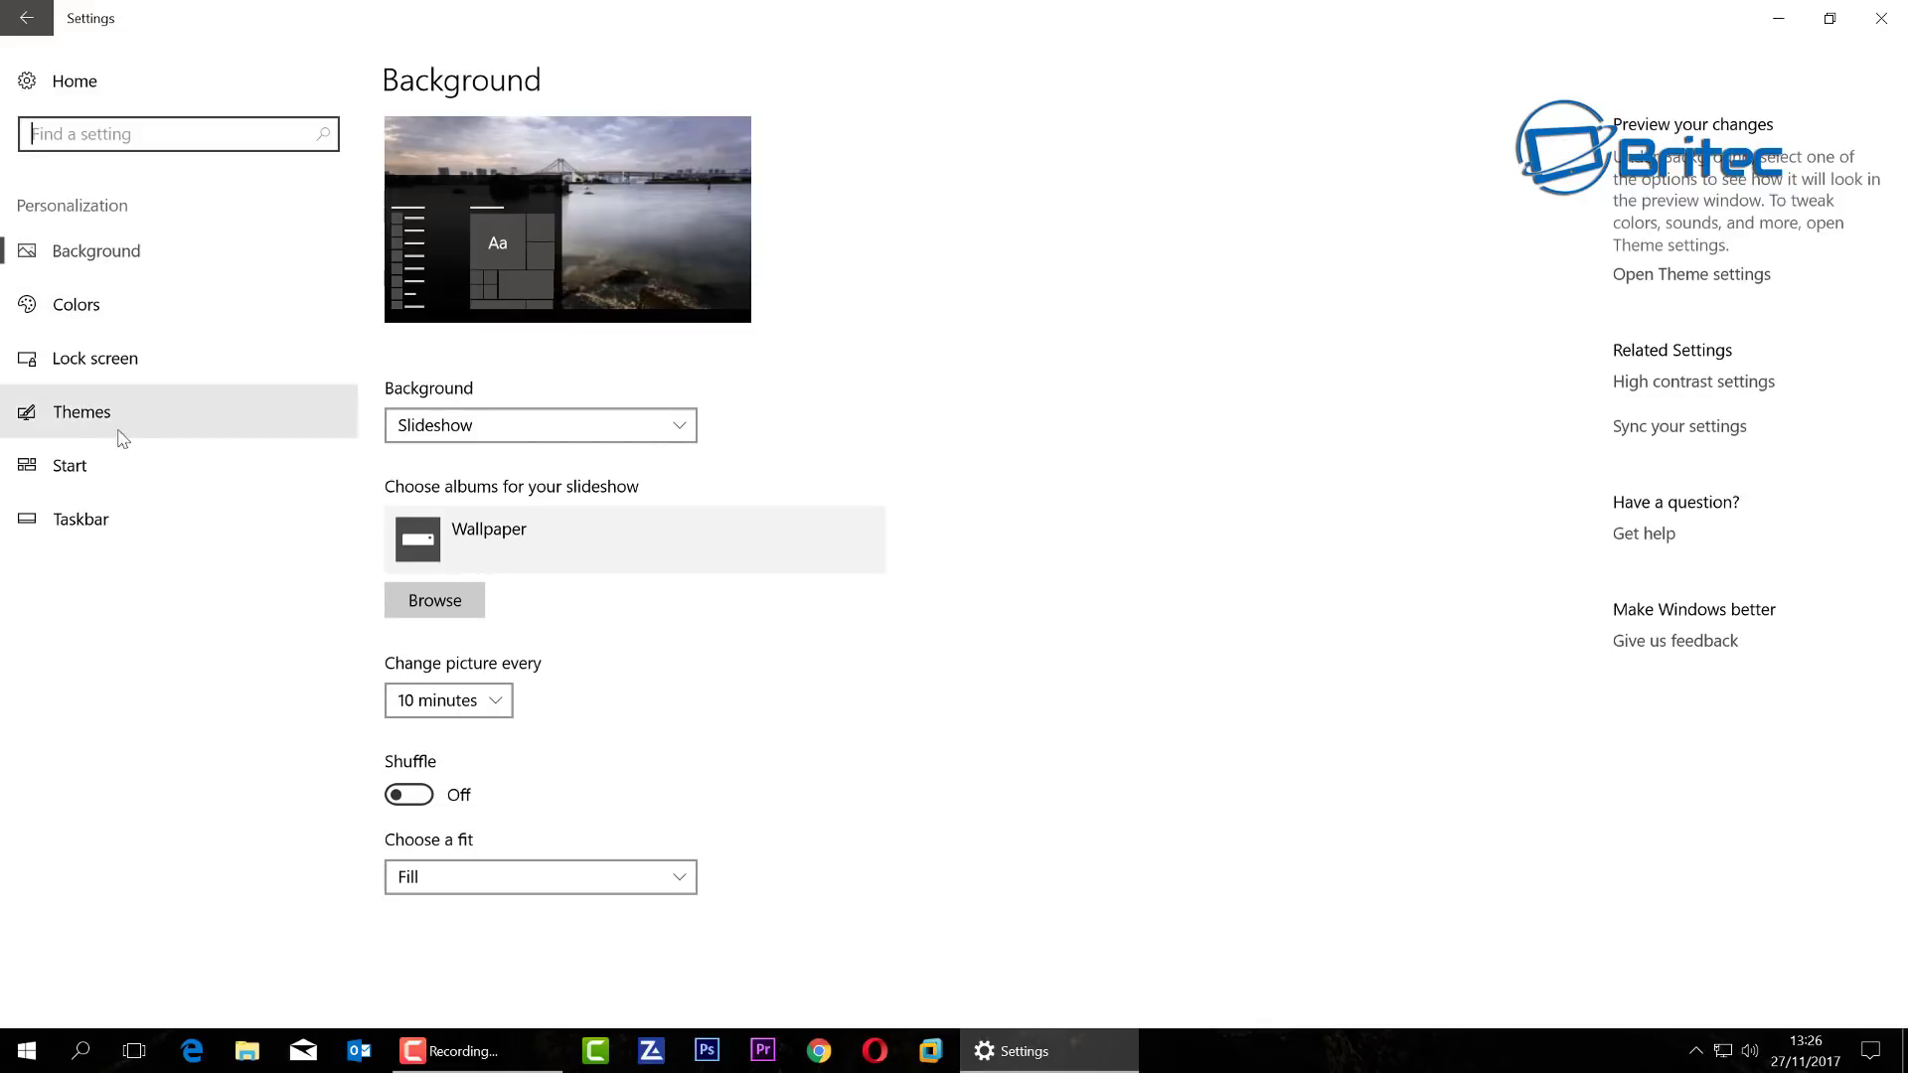
left_click(79, 479)
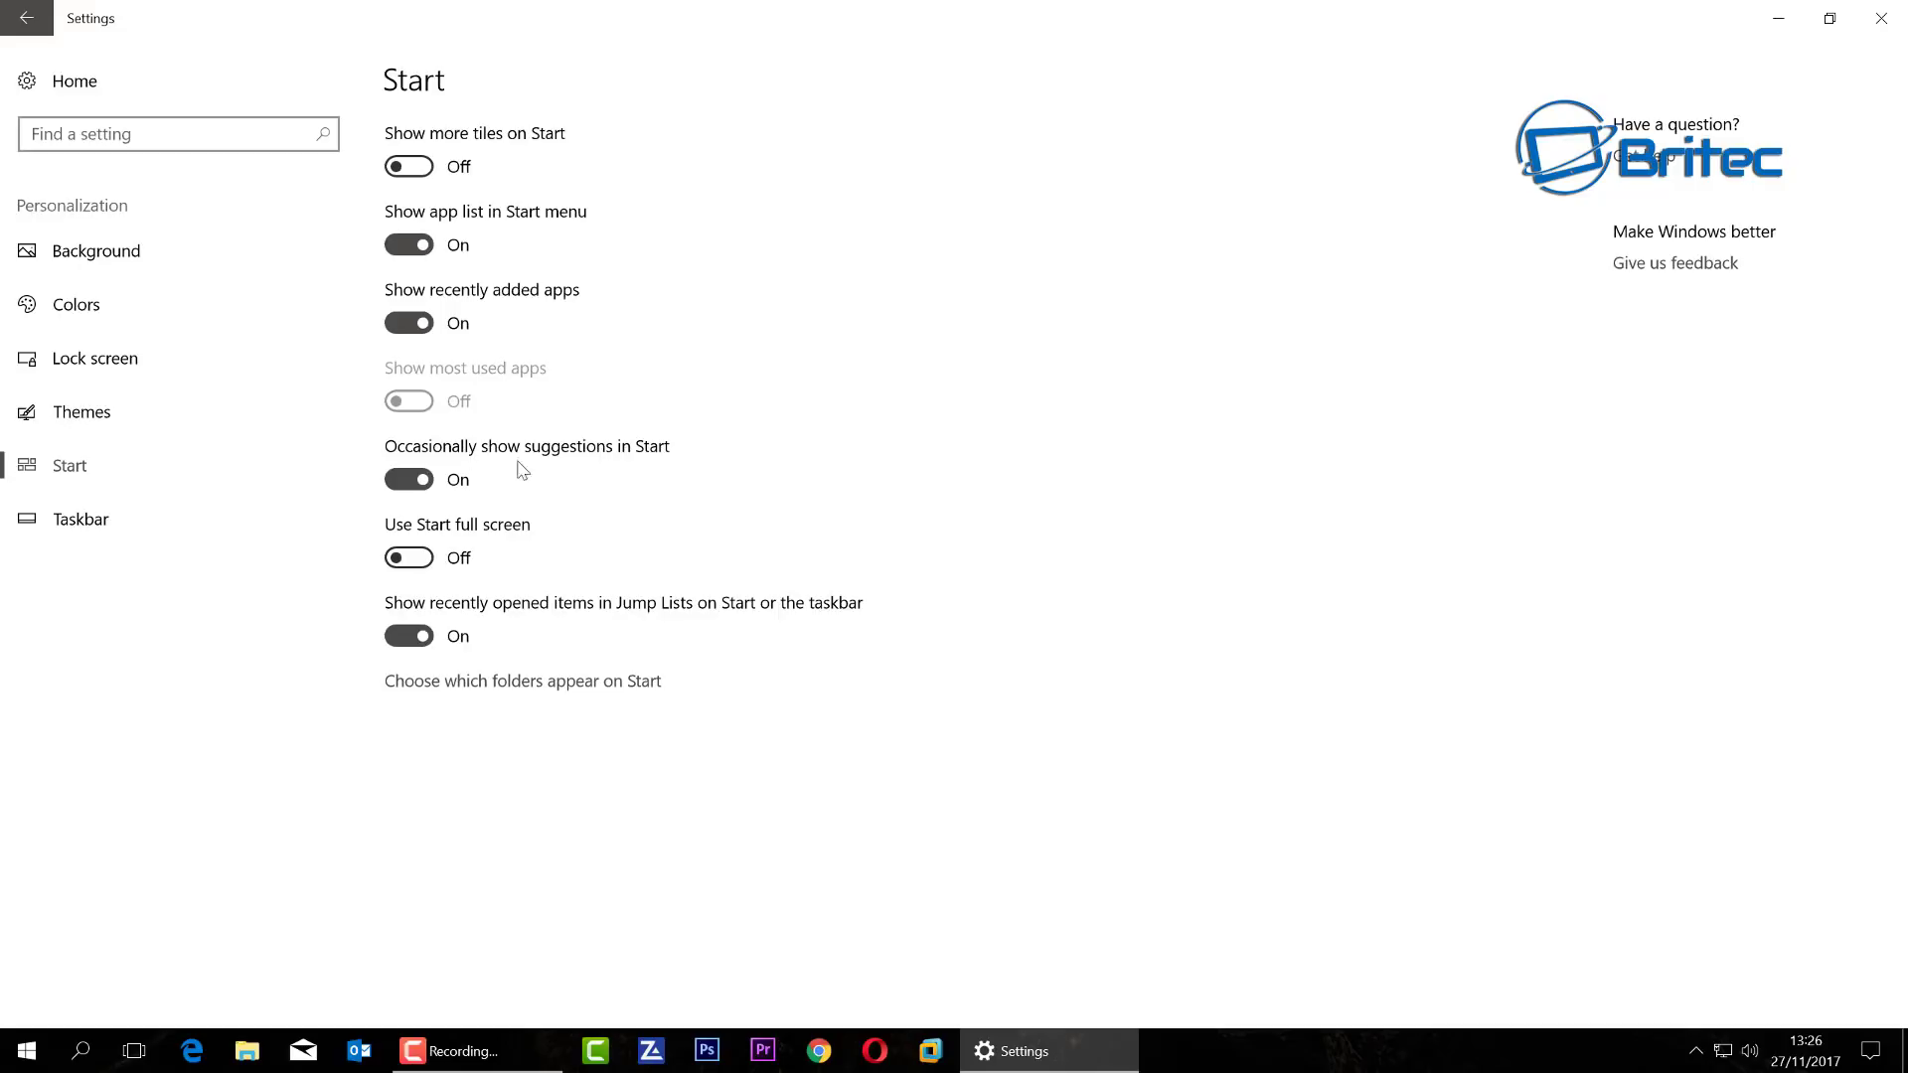
left_click(409, 479)
left_click(606, 483)
left_click(623, 448)
Set the lock screen background to Slideshow after trying Windows spotlight and Picture.
left_click(85, 358)
left_click(525, 491)
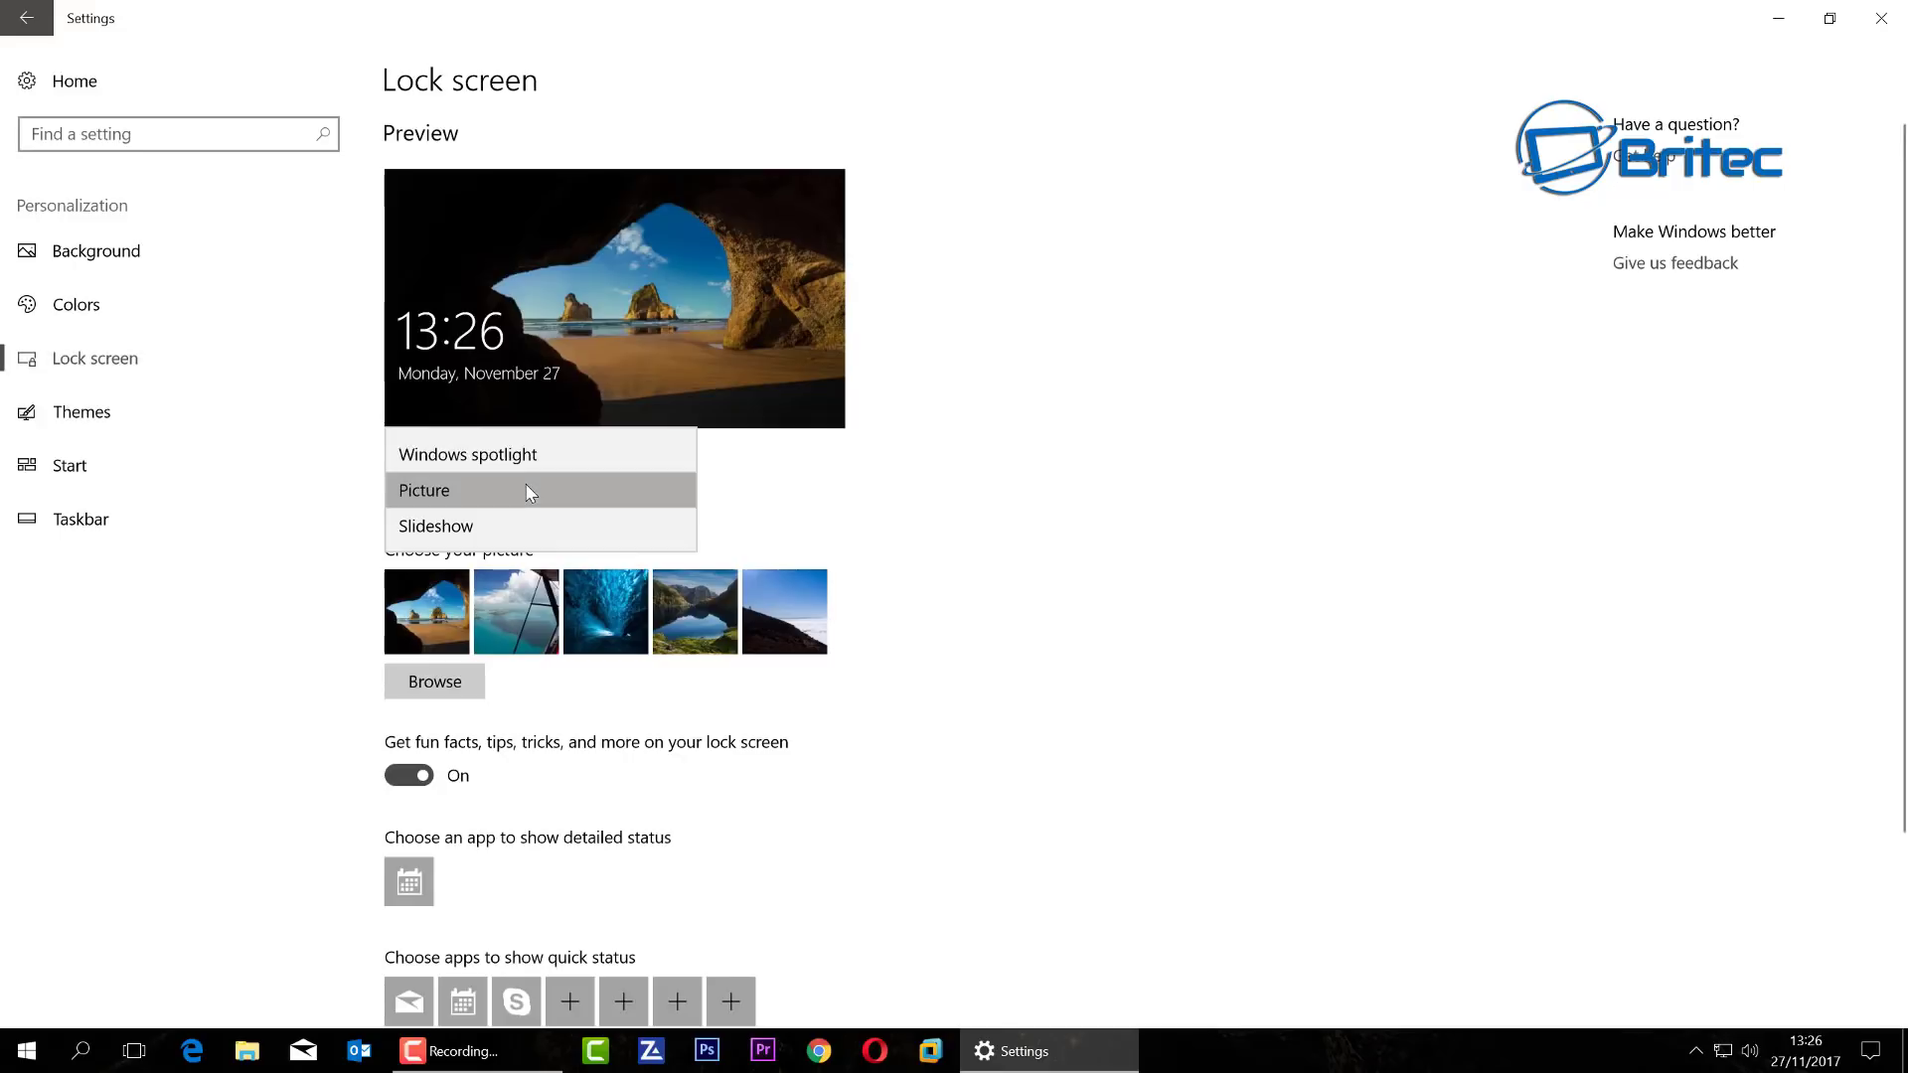
key("Up")
key("Return")
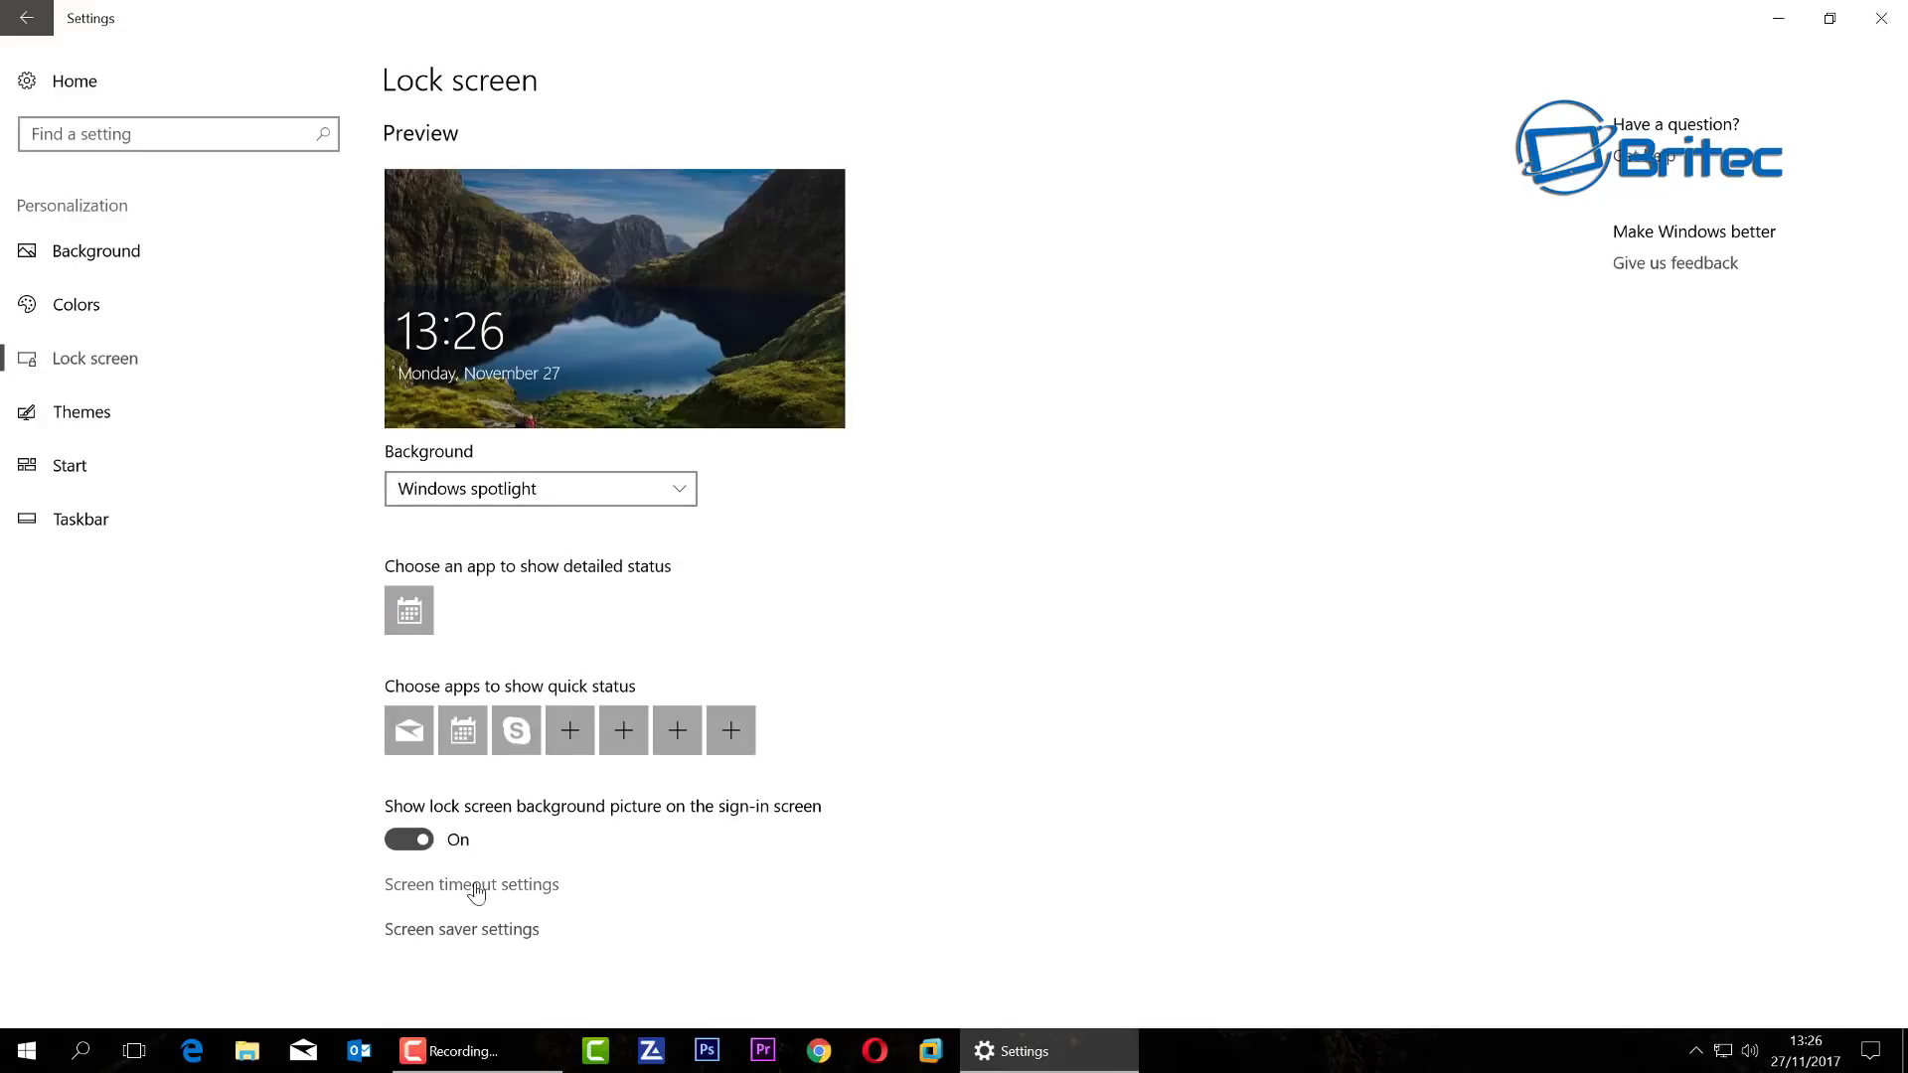
left_click(575, 503)
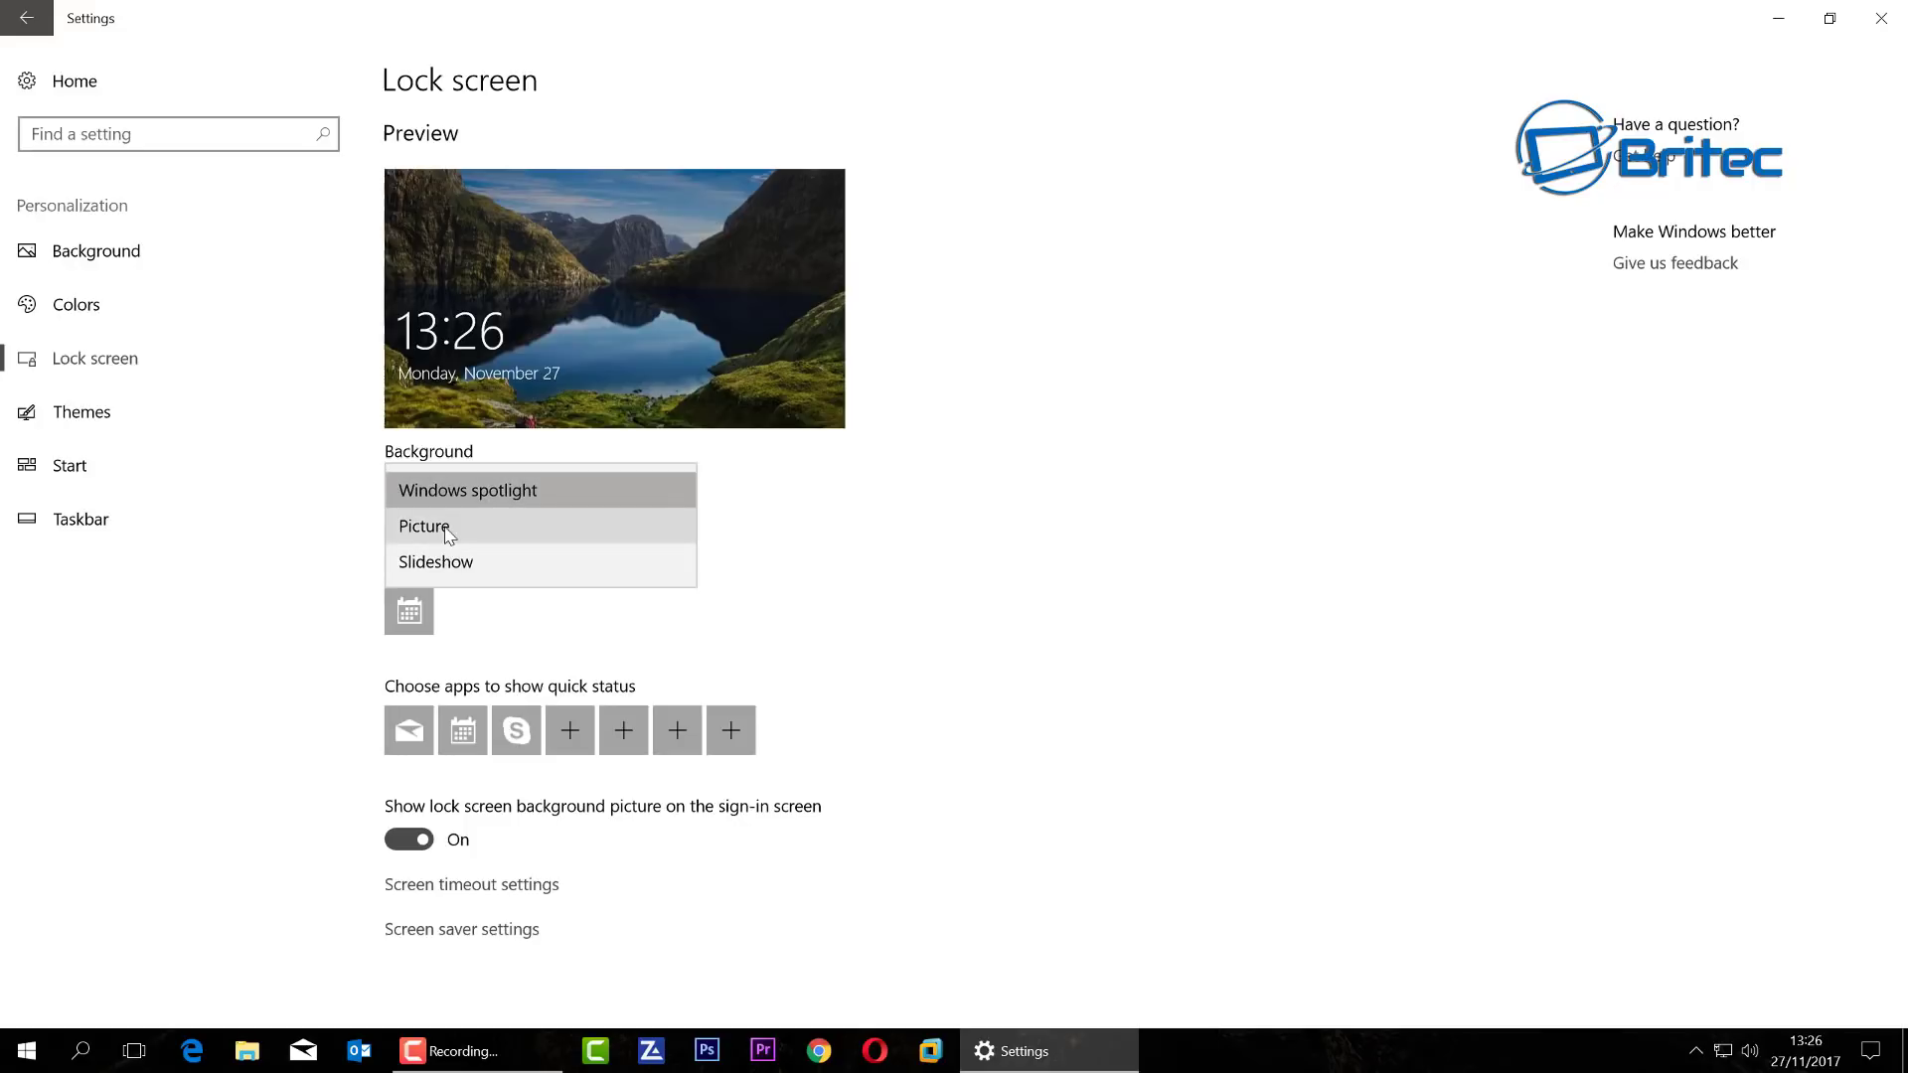
left_click(447, 534)
left_click(506, 487)
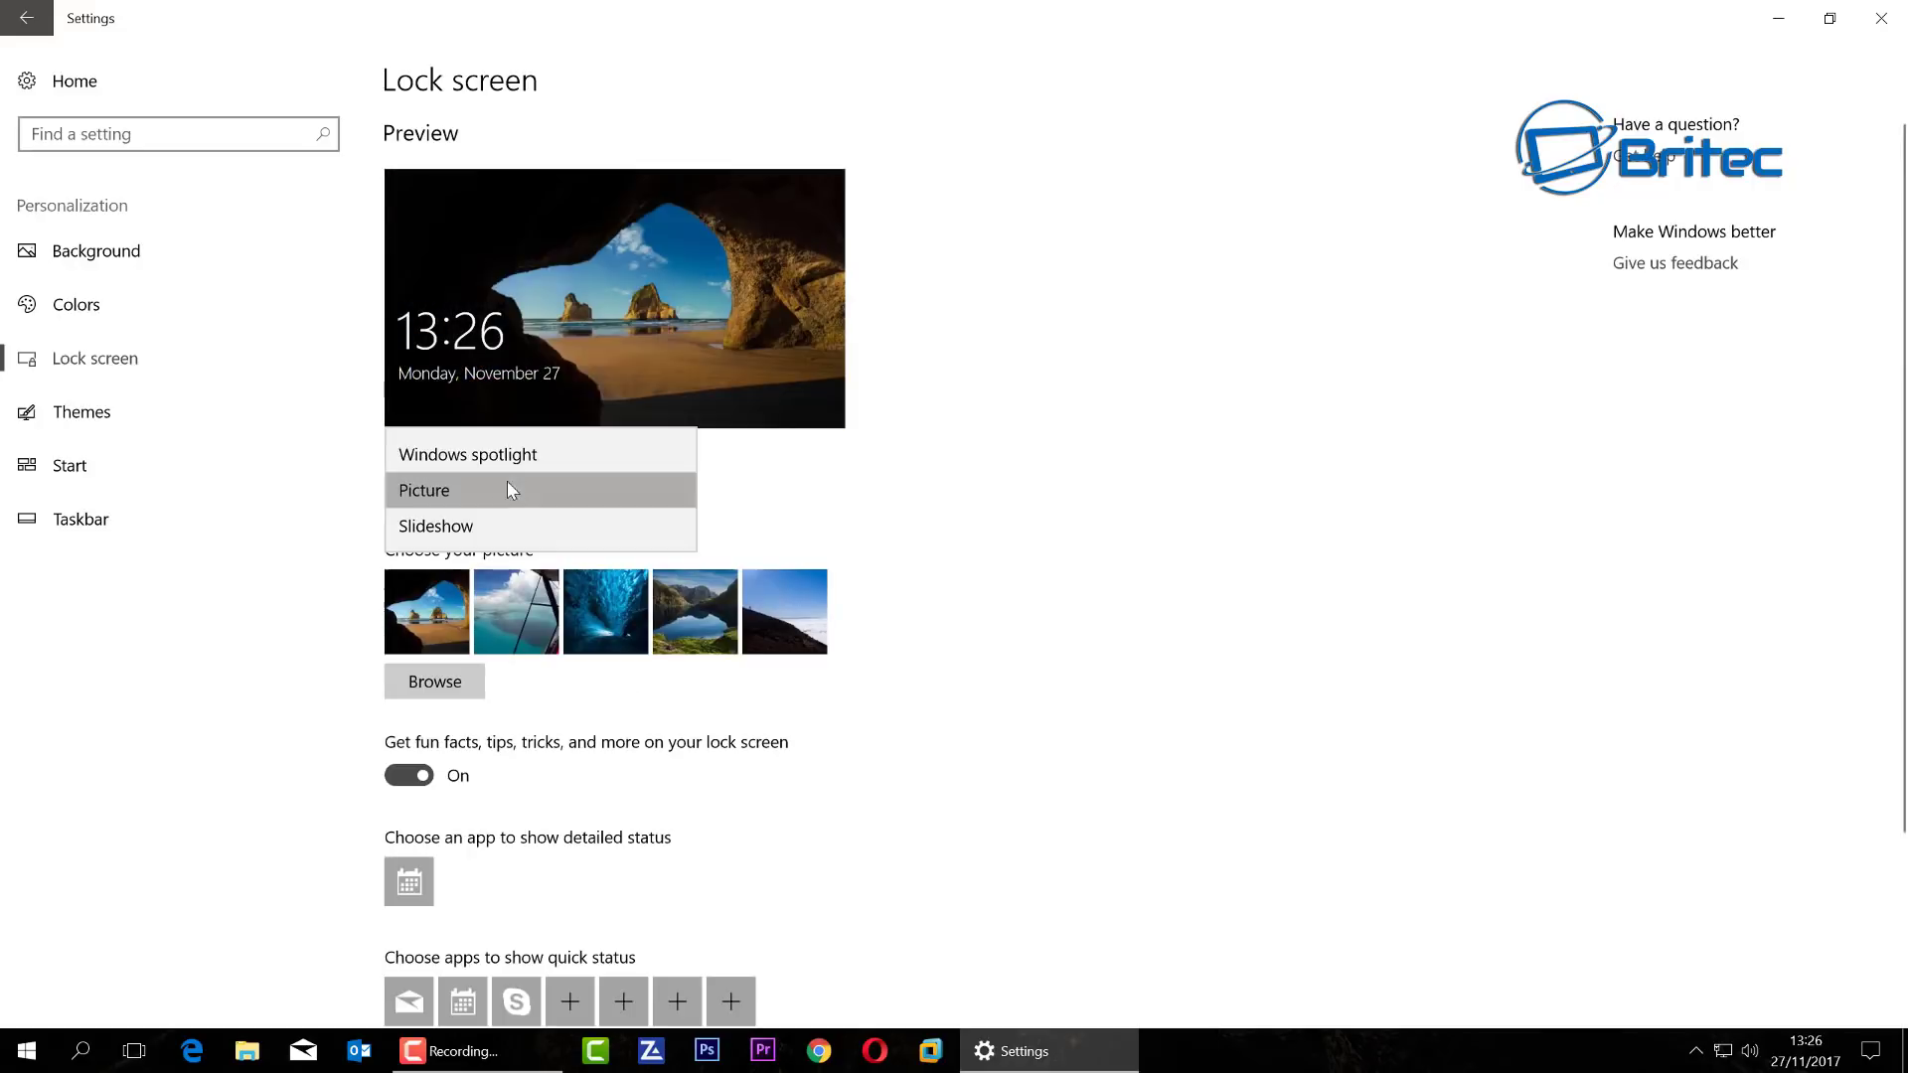
left_click(475, 529)
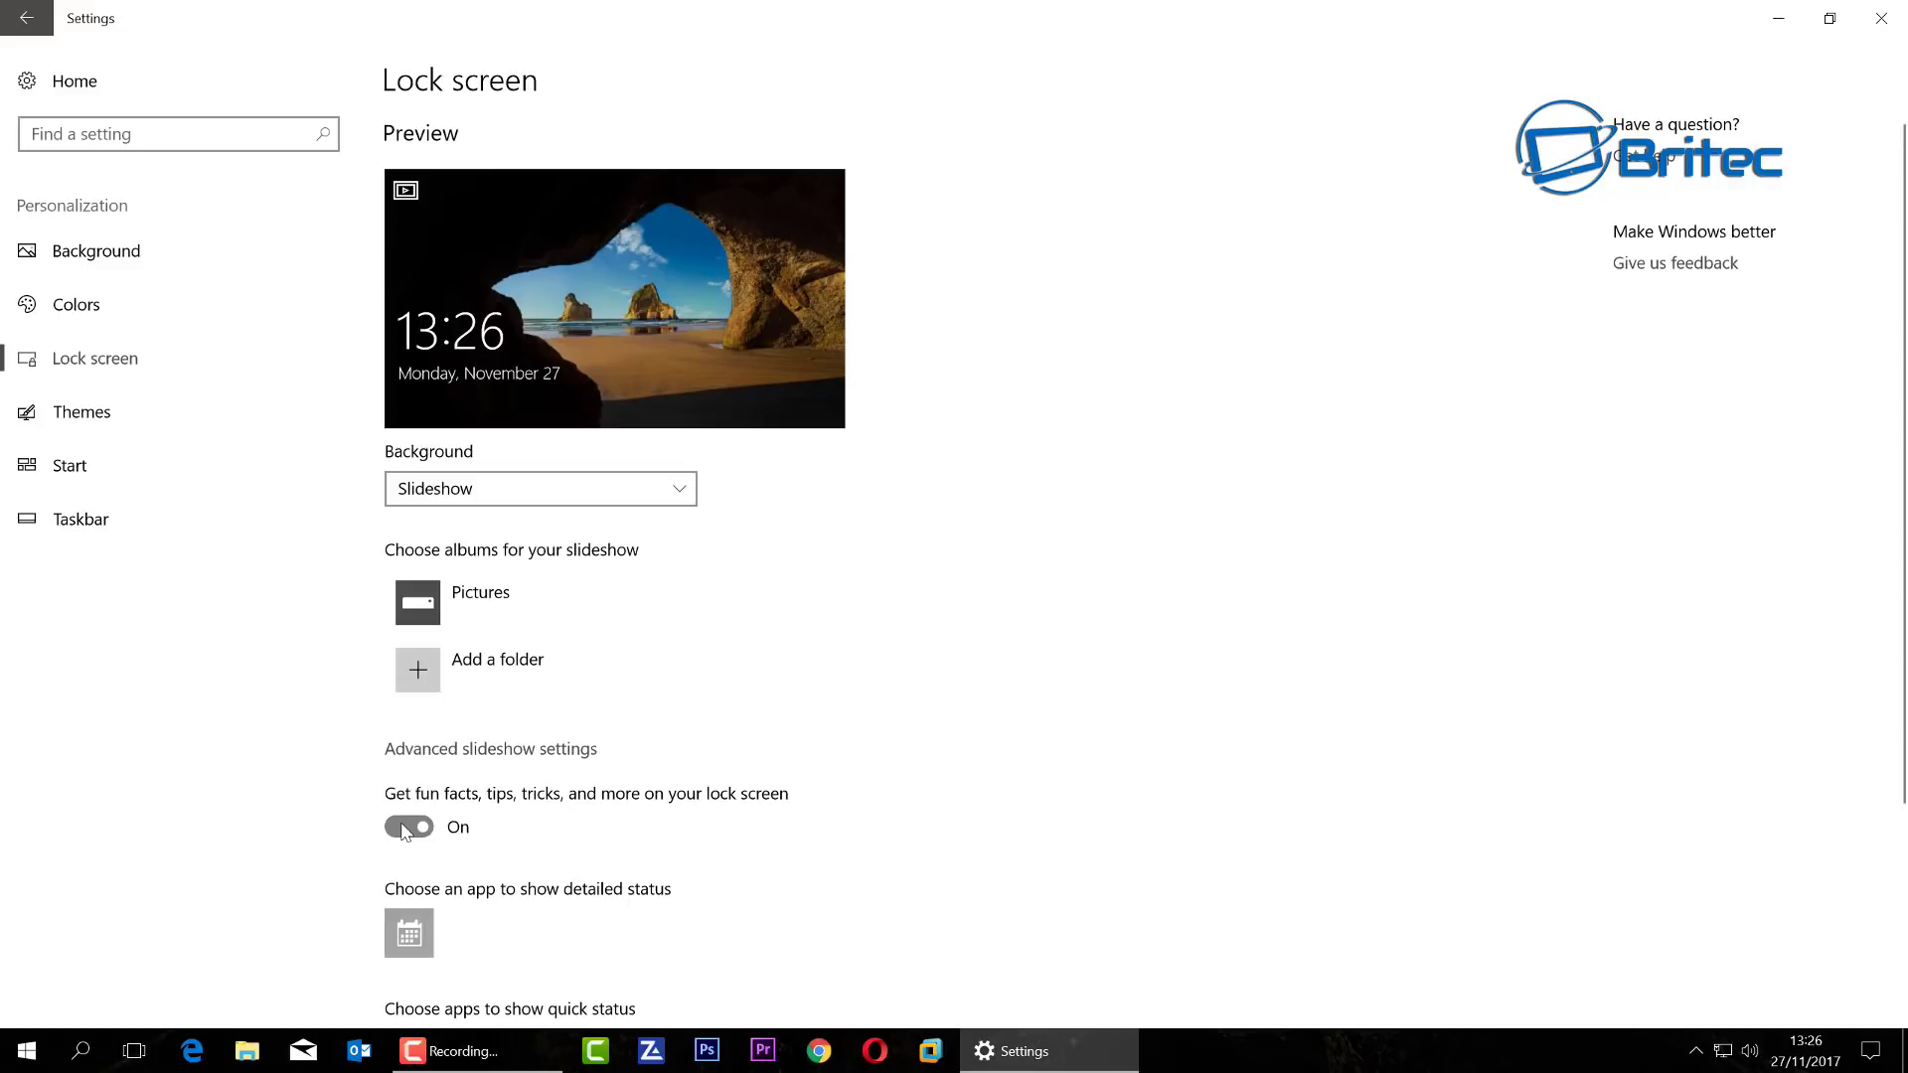
Turn off lock screen fun facts and tips, restore the Windows spotlight background, and close Settings.
left_click(428, 827)
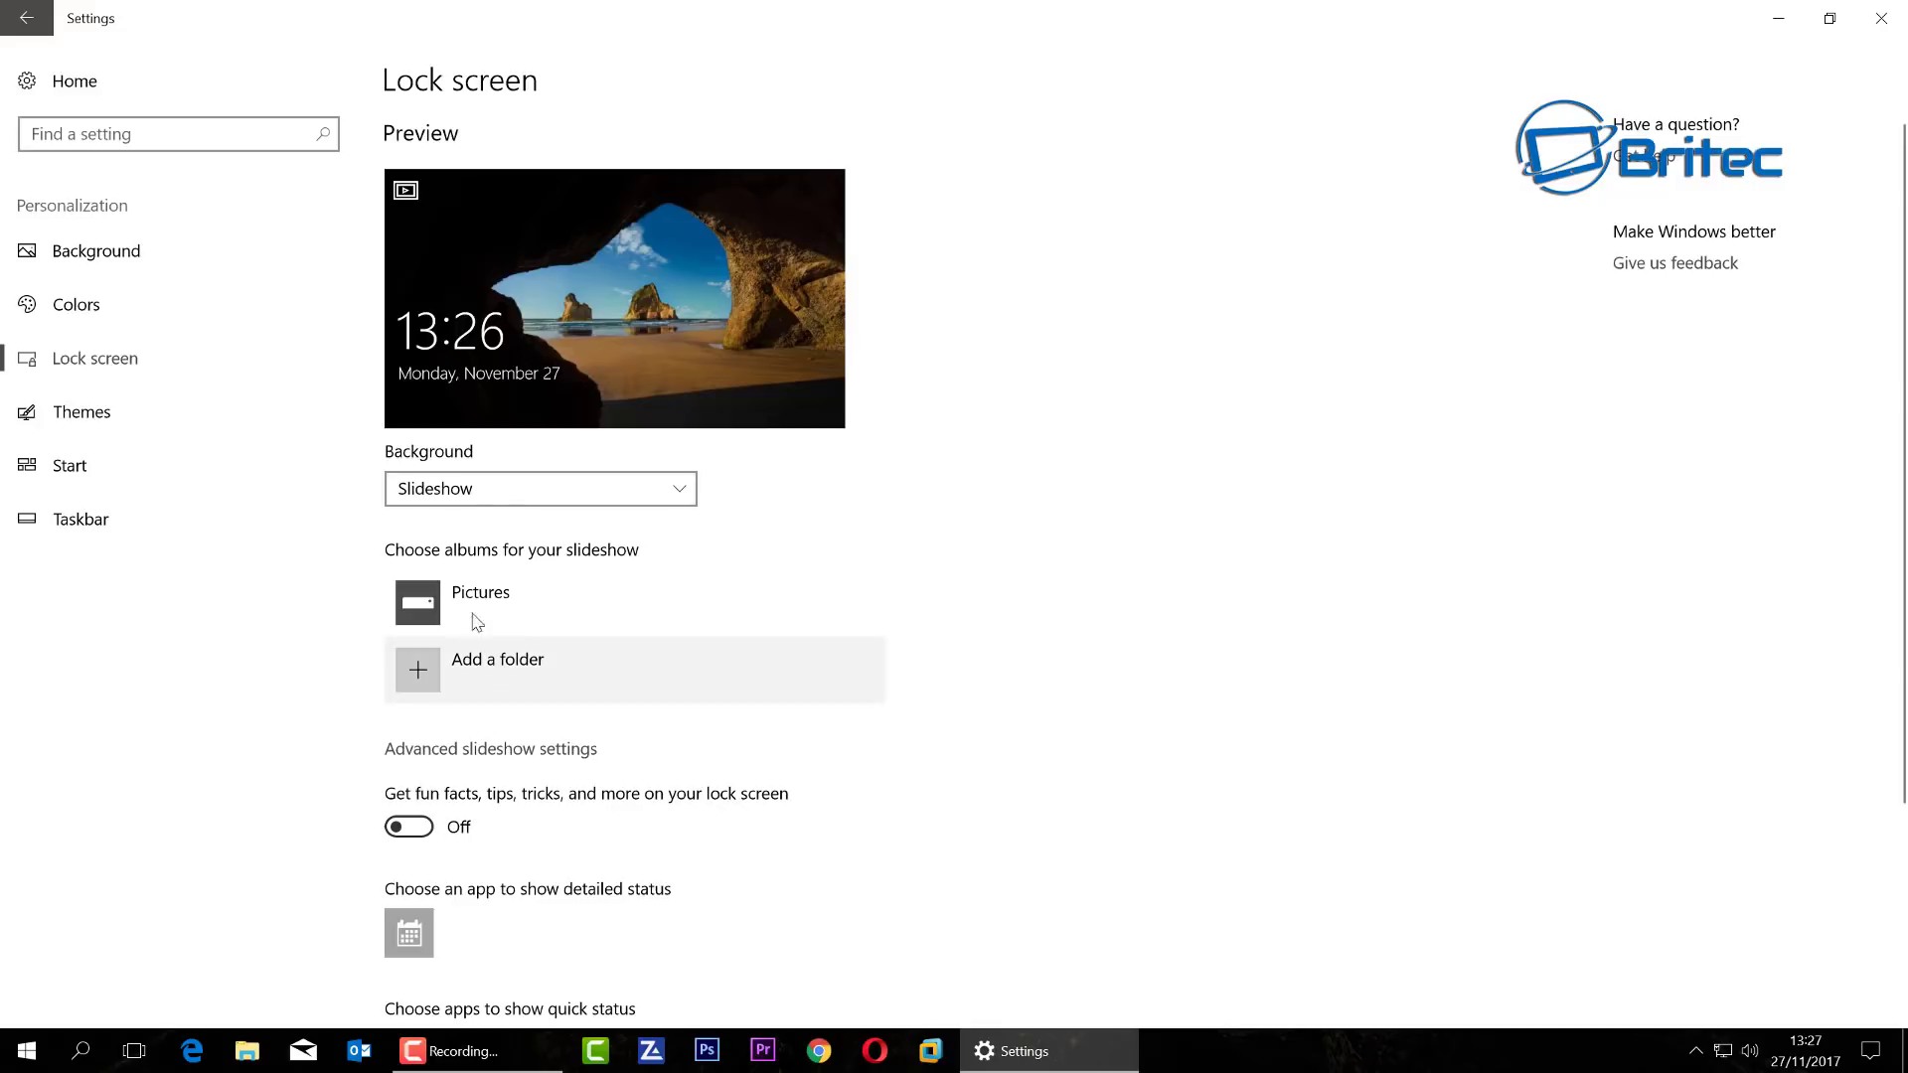
left_click(494, 489)
left_click(468, 419)
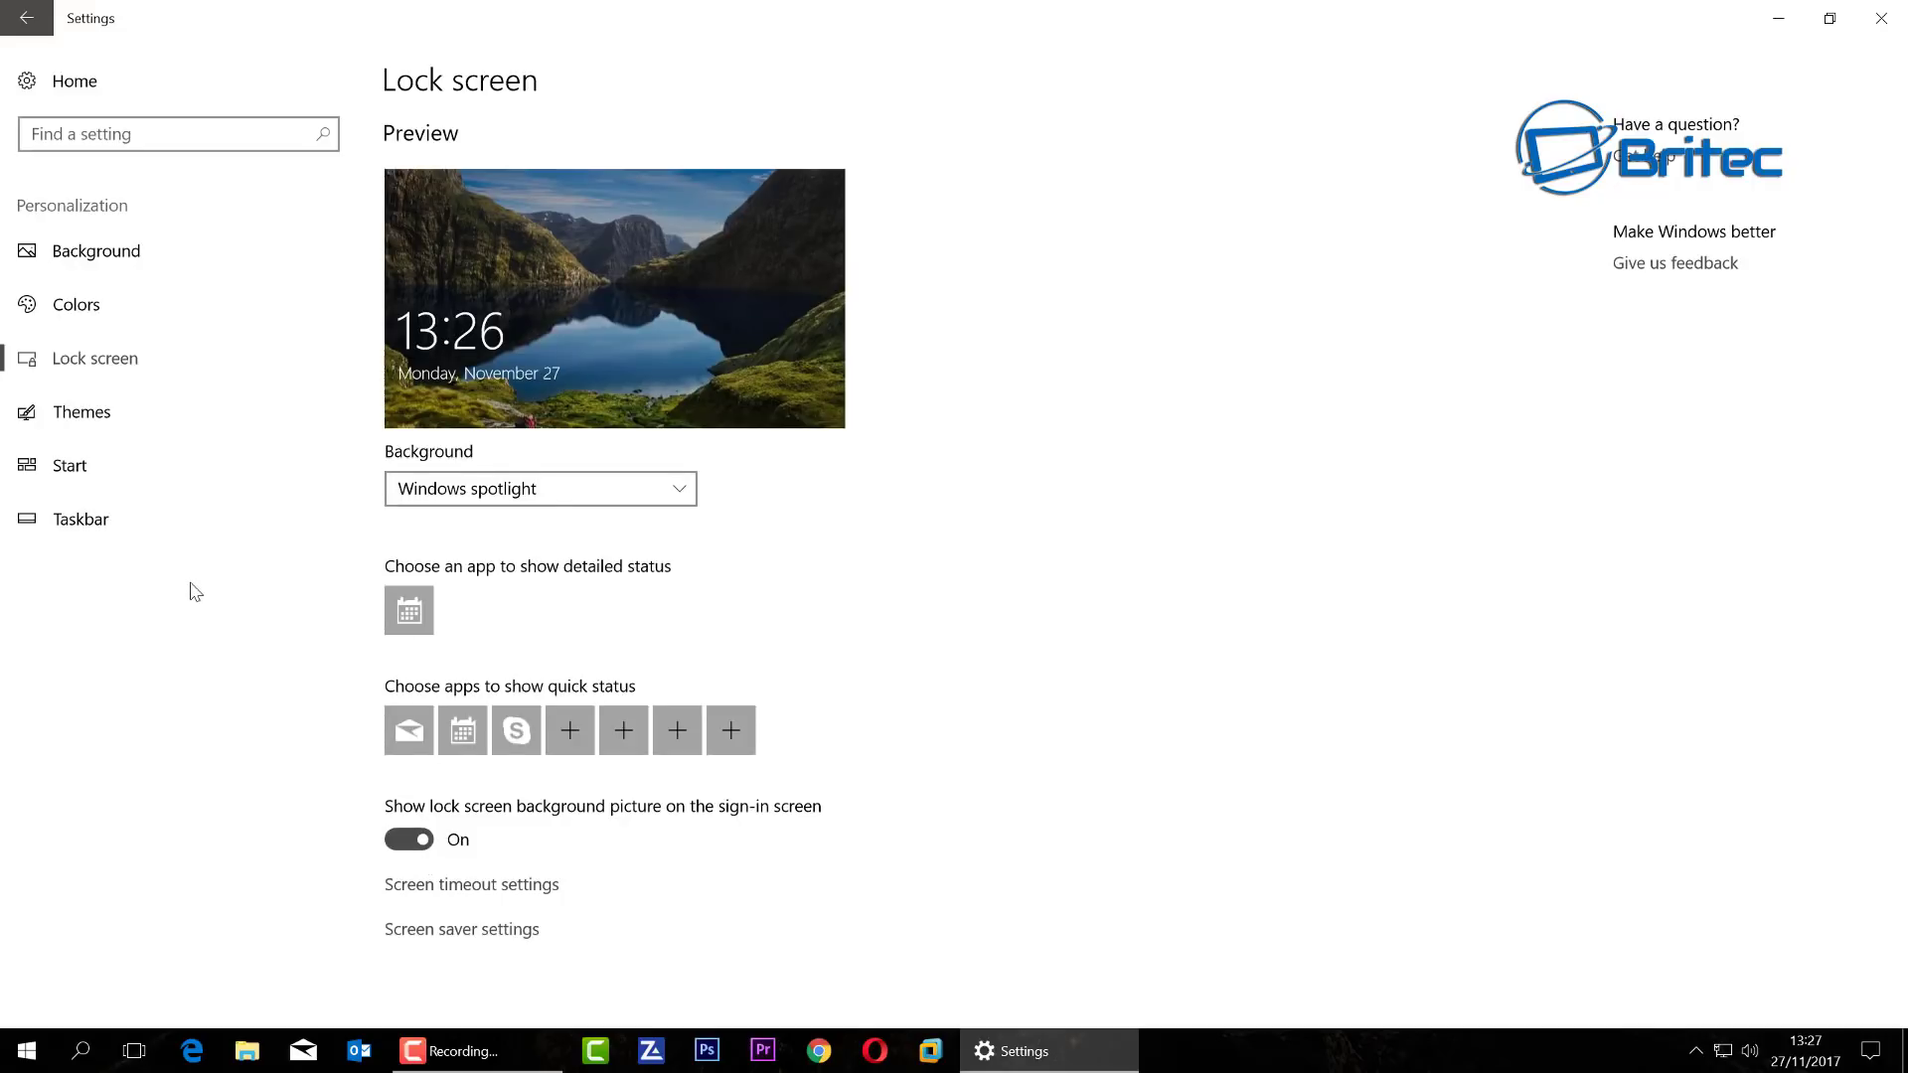
left_click(1881, 20)
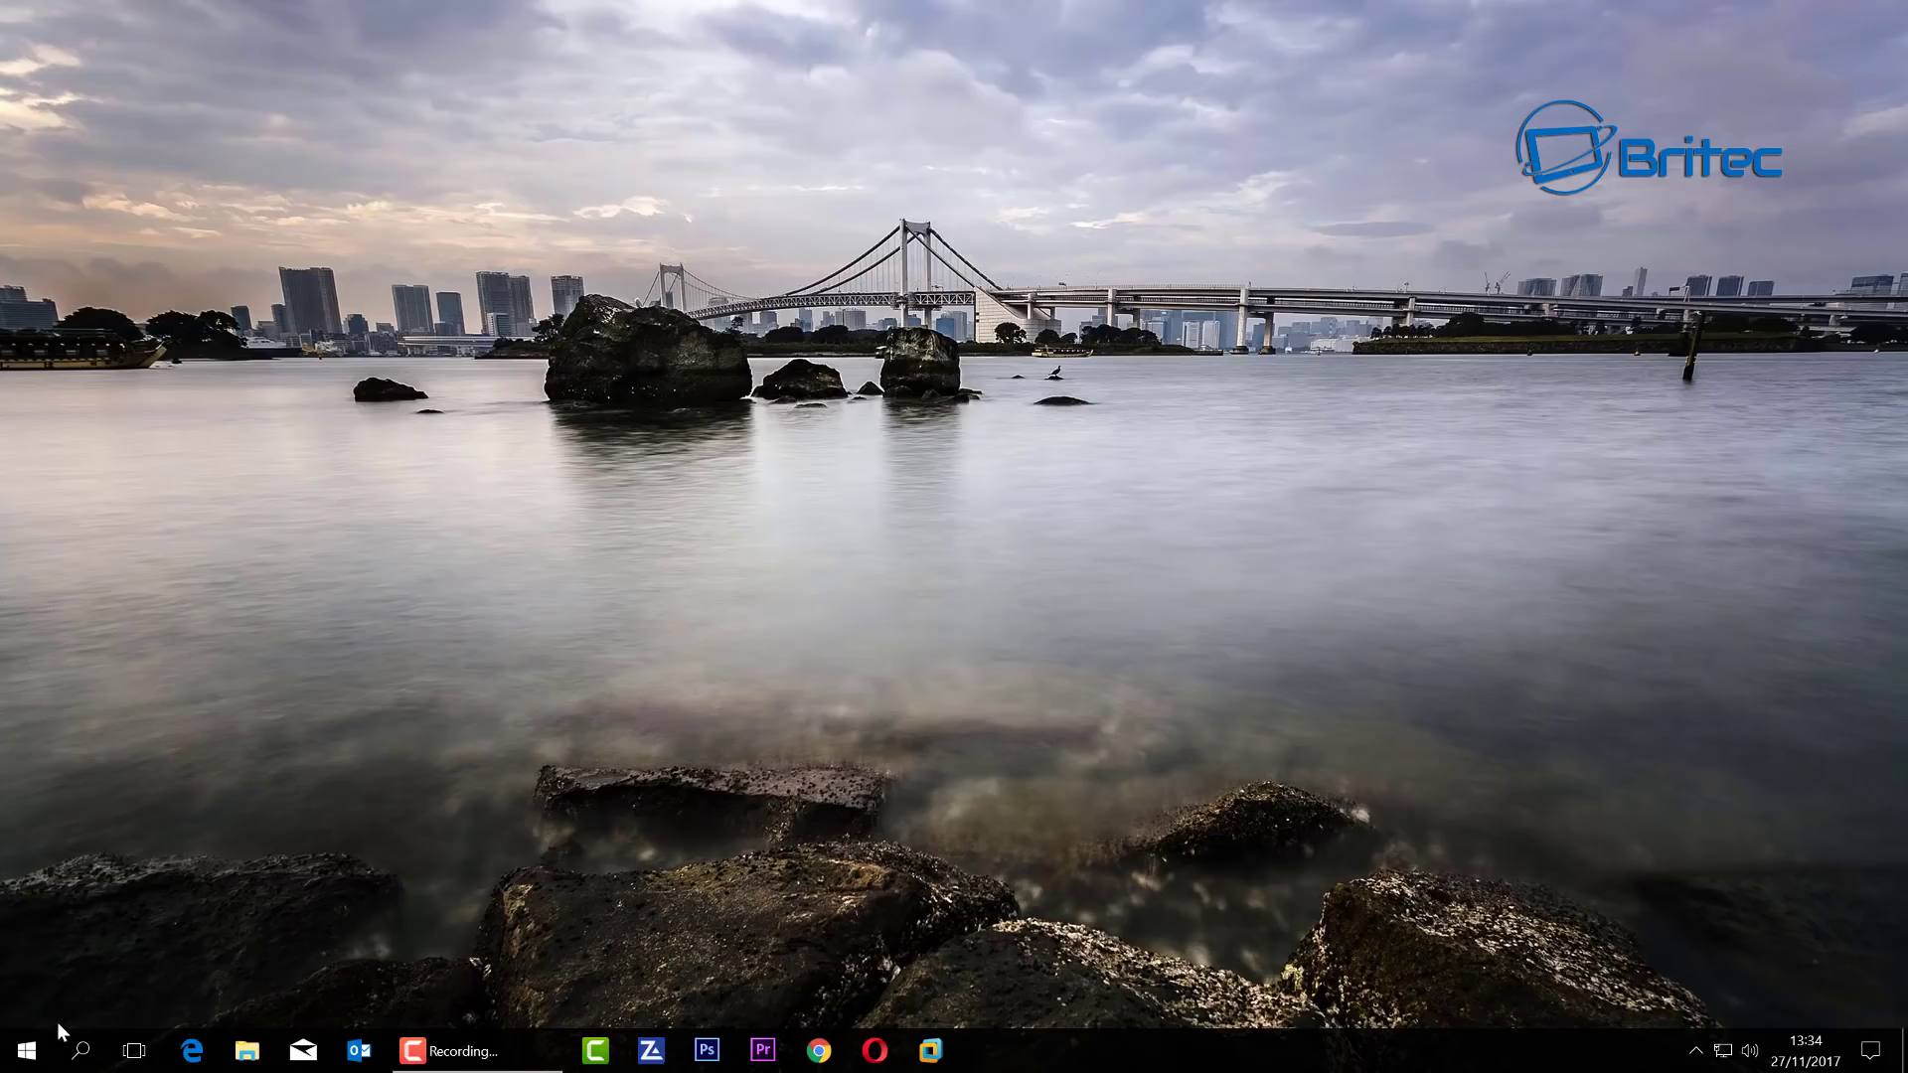
Under Devices > Pen & Windows Ink, switch 'Show recommended app suggestions' to Off.
left_click(18, 1061)
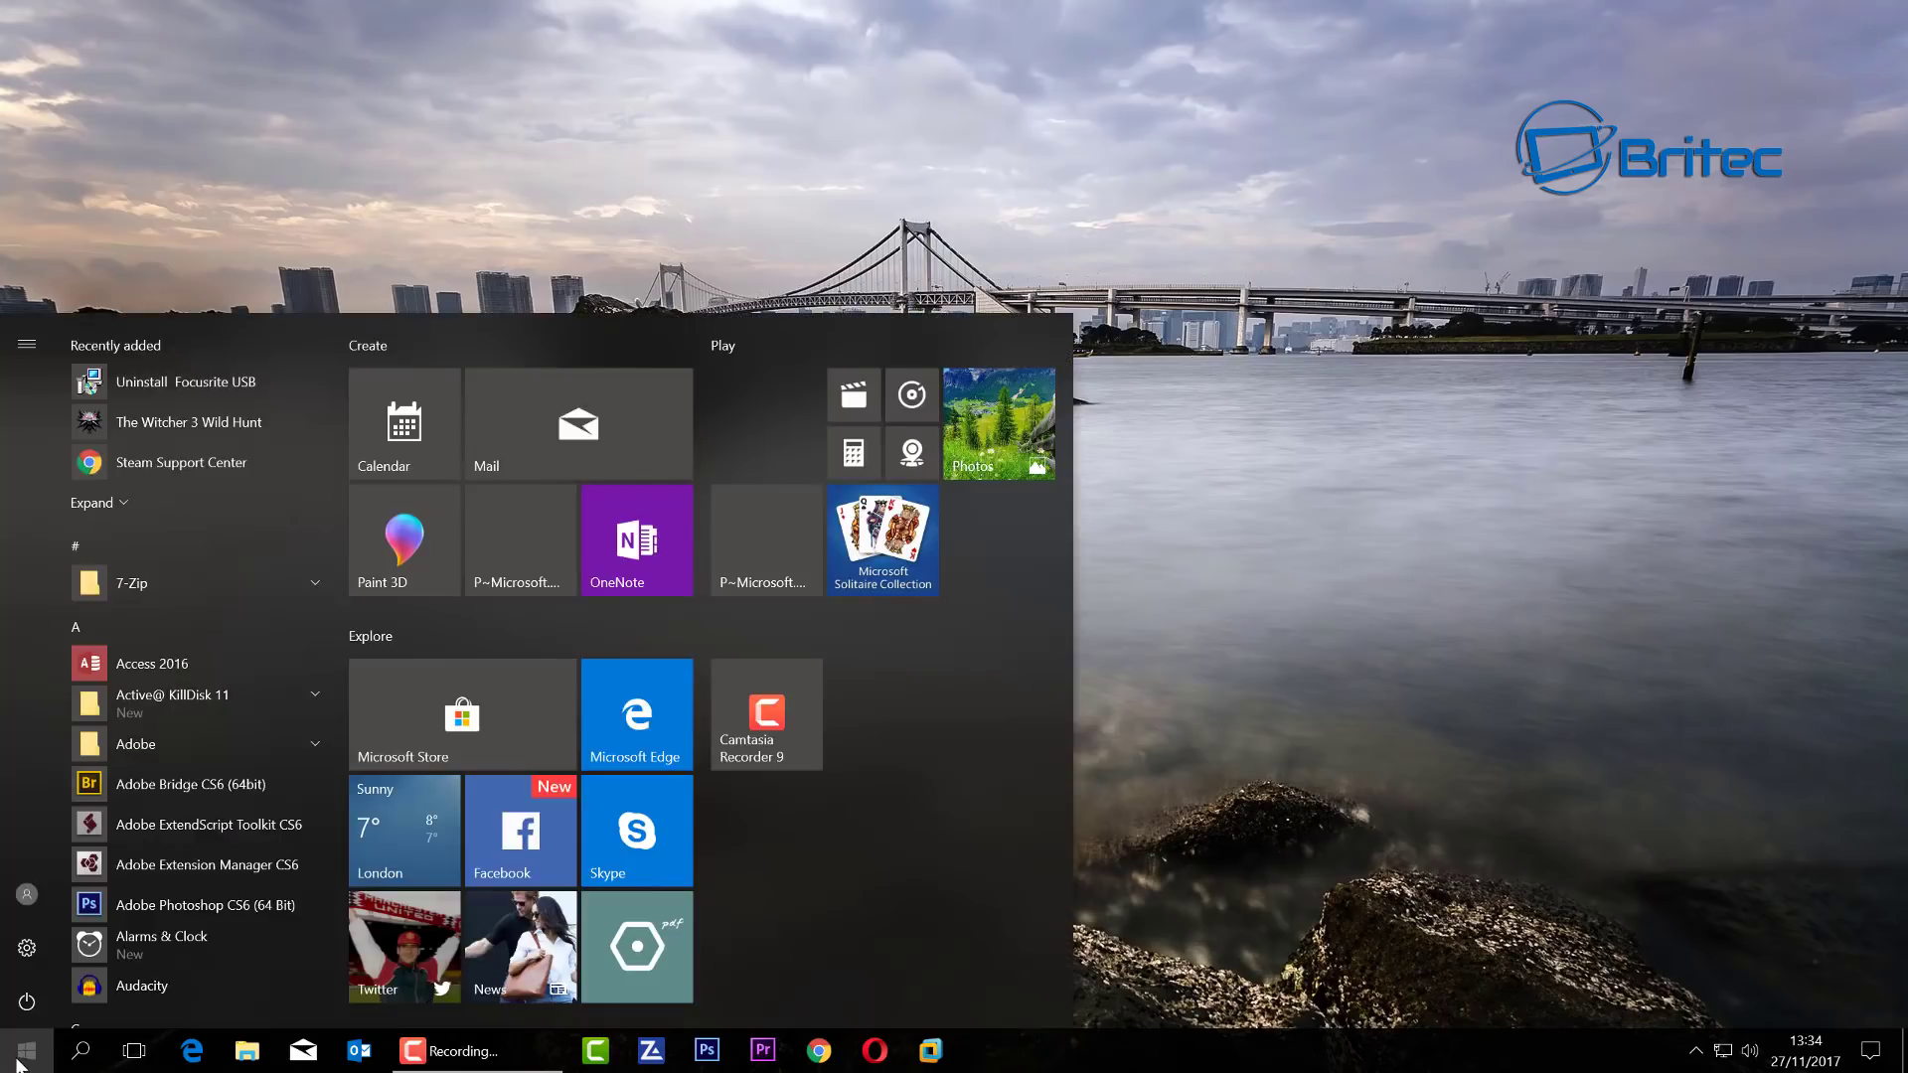
left_click(27, 948)
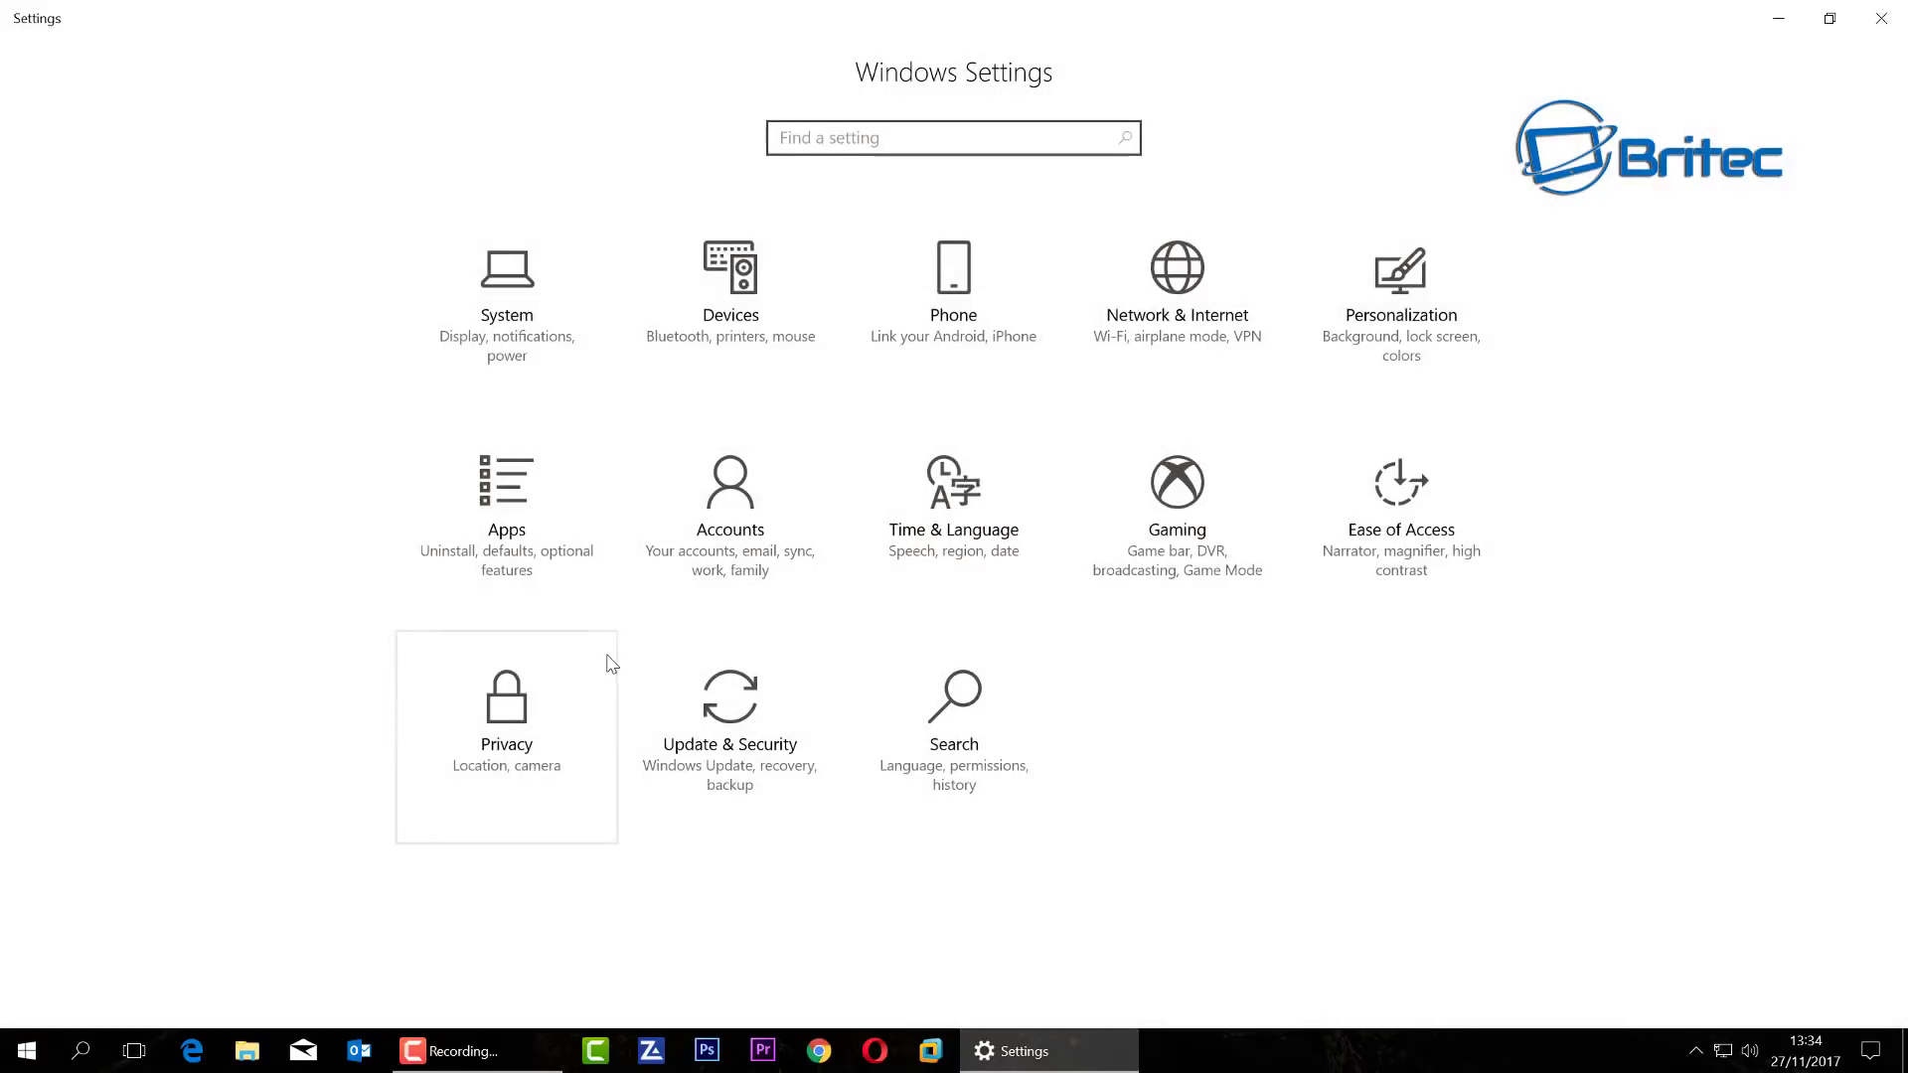
left_click(723, 341)
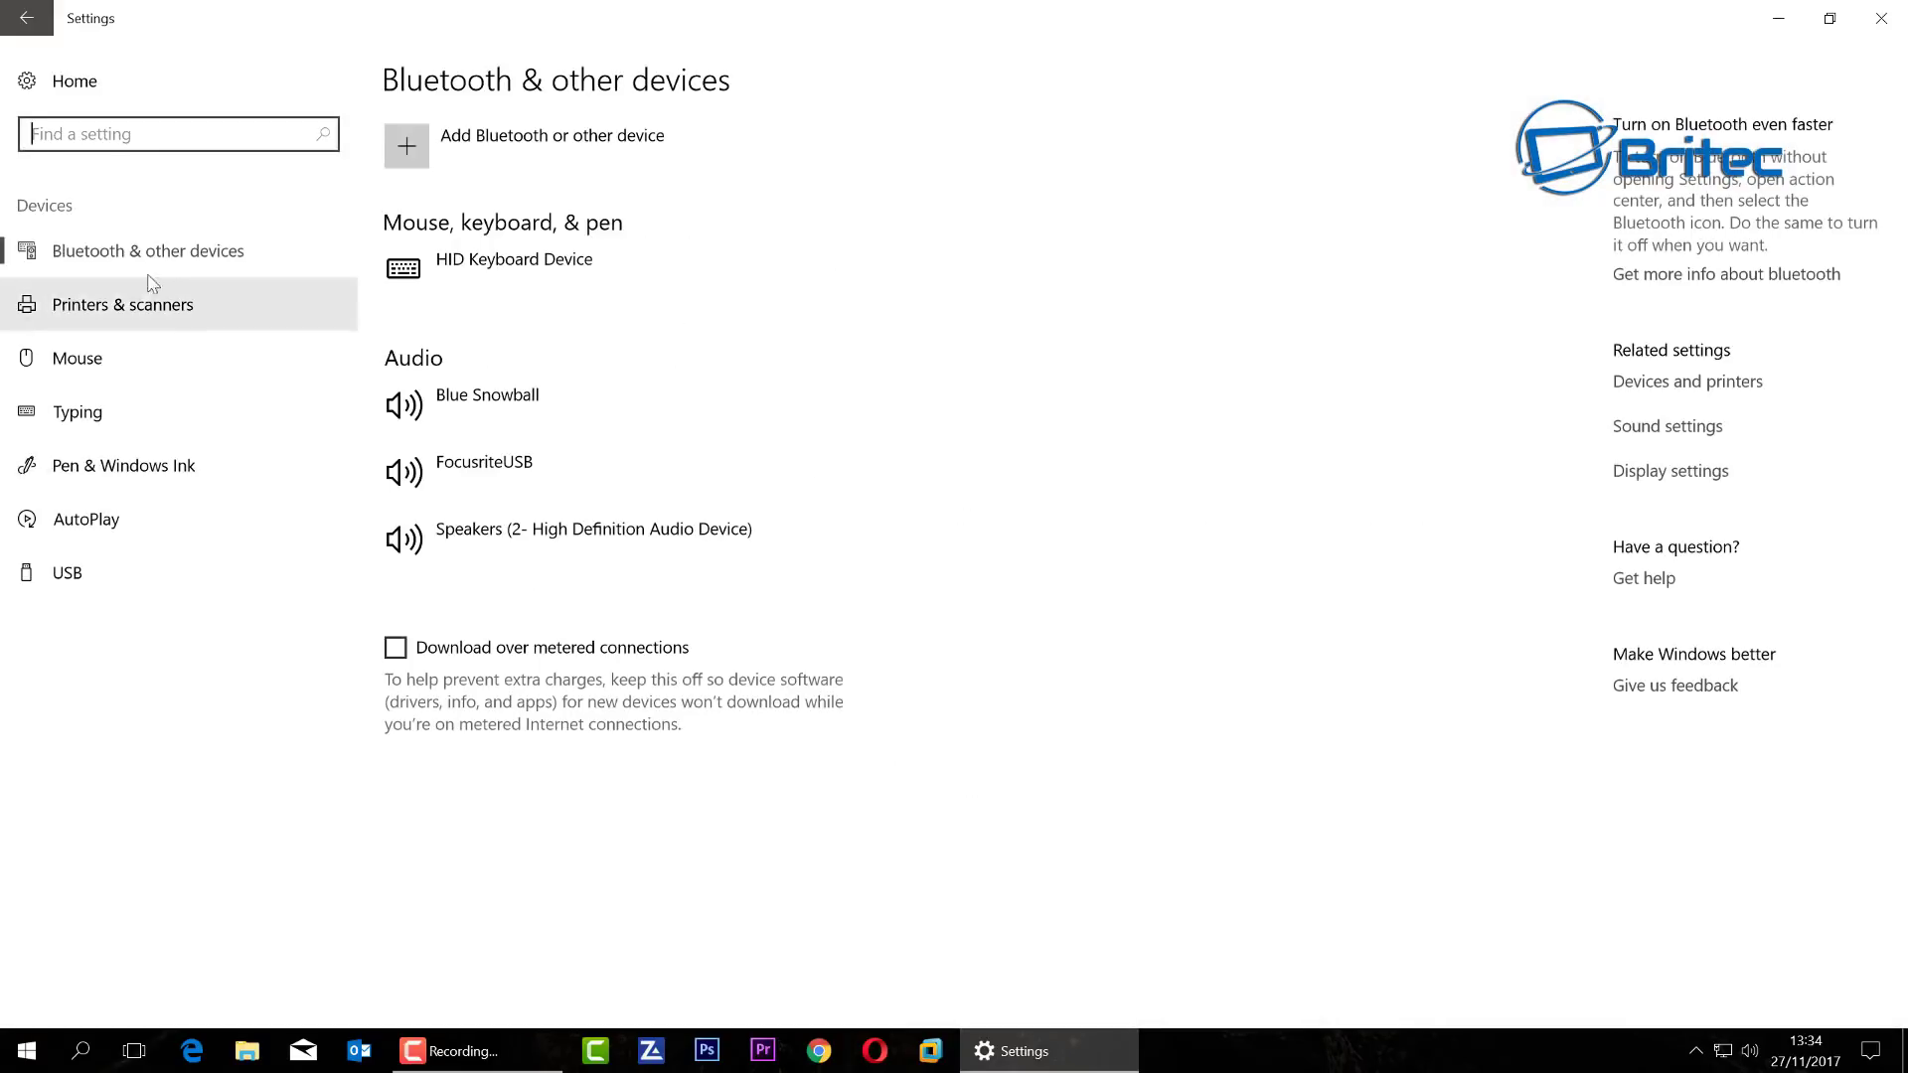
left_click(110, 481)
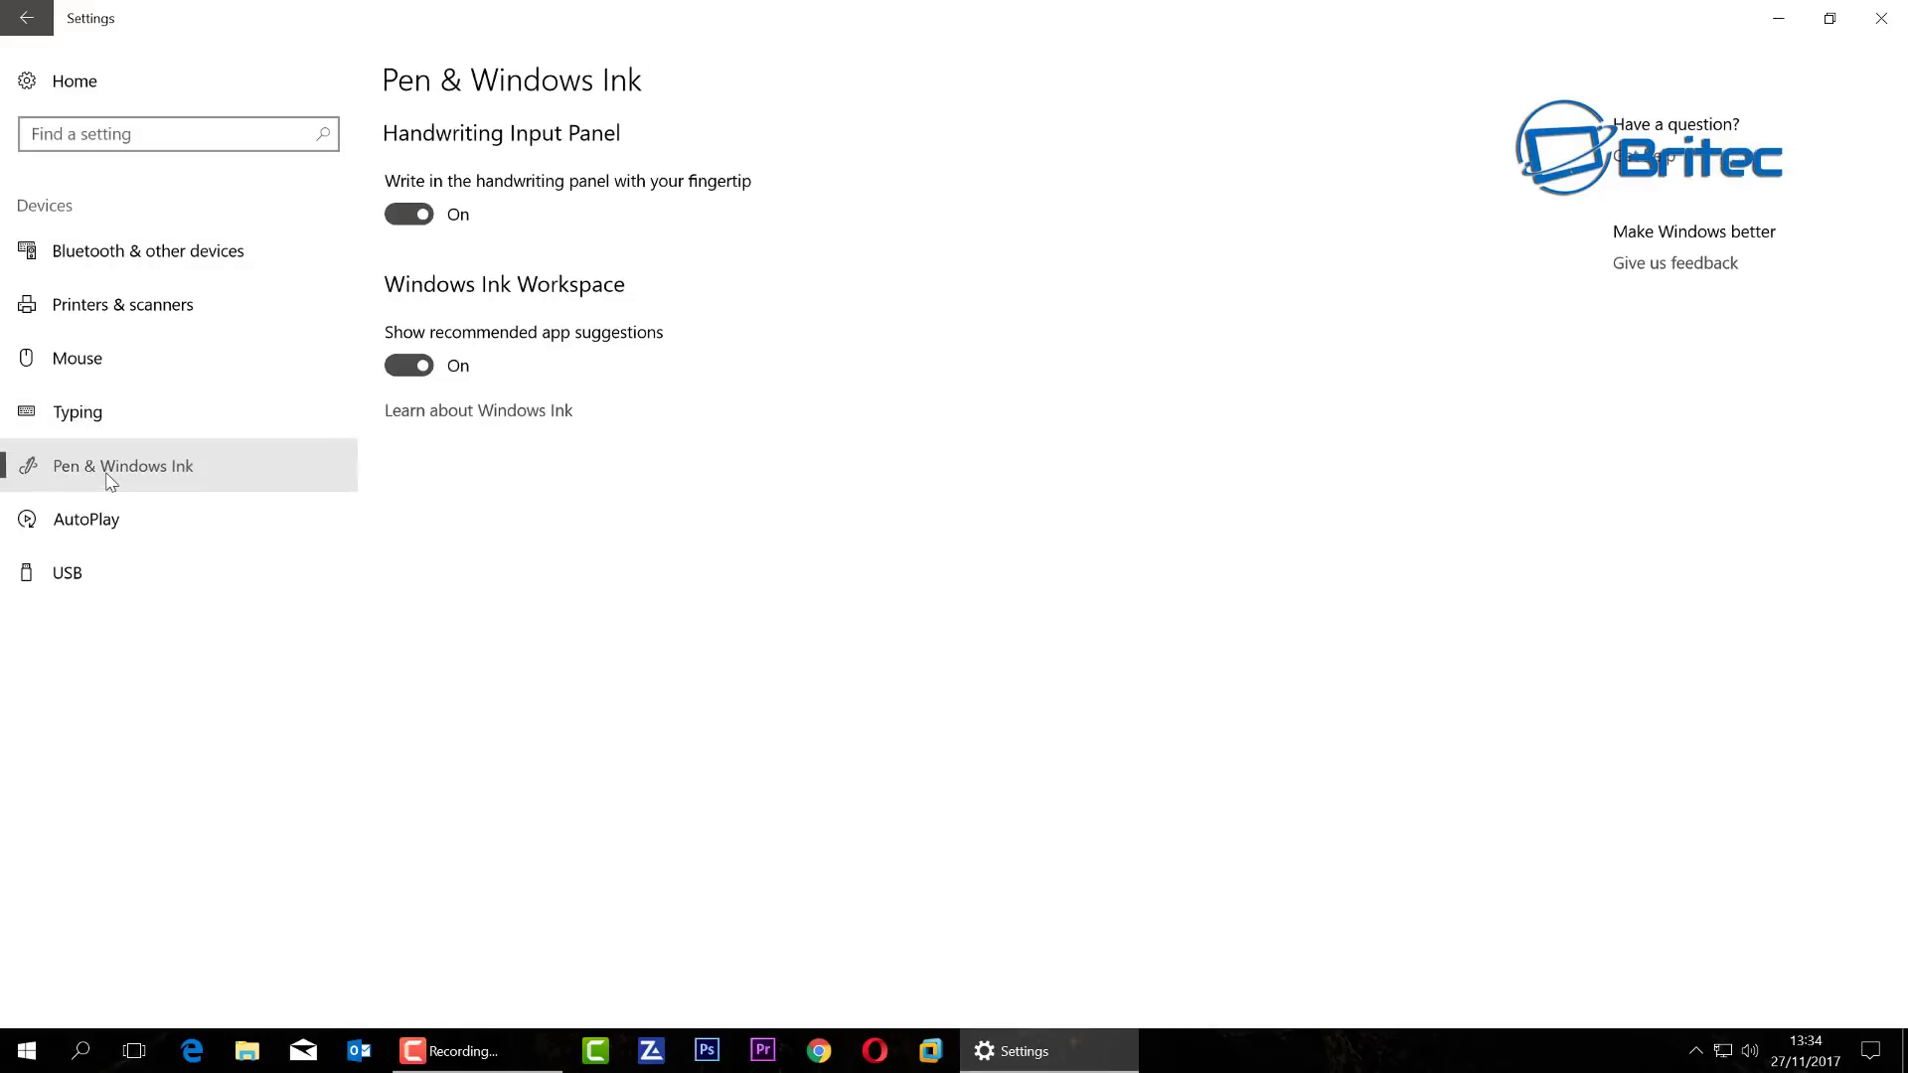
left_click(415, 375)
Close Settings, subscribe to the Britec channel and enable the bell for all new videos.
left_click(1881, 18)
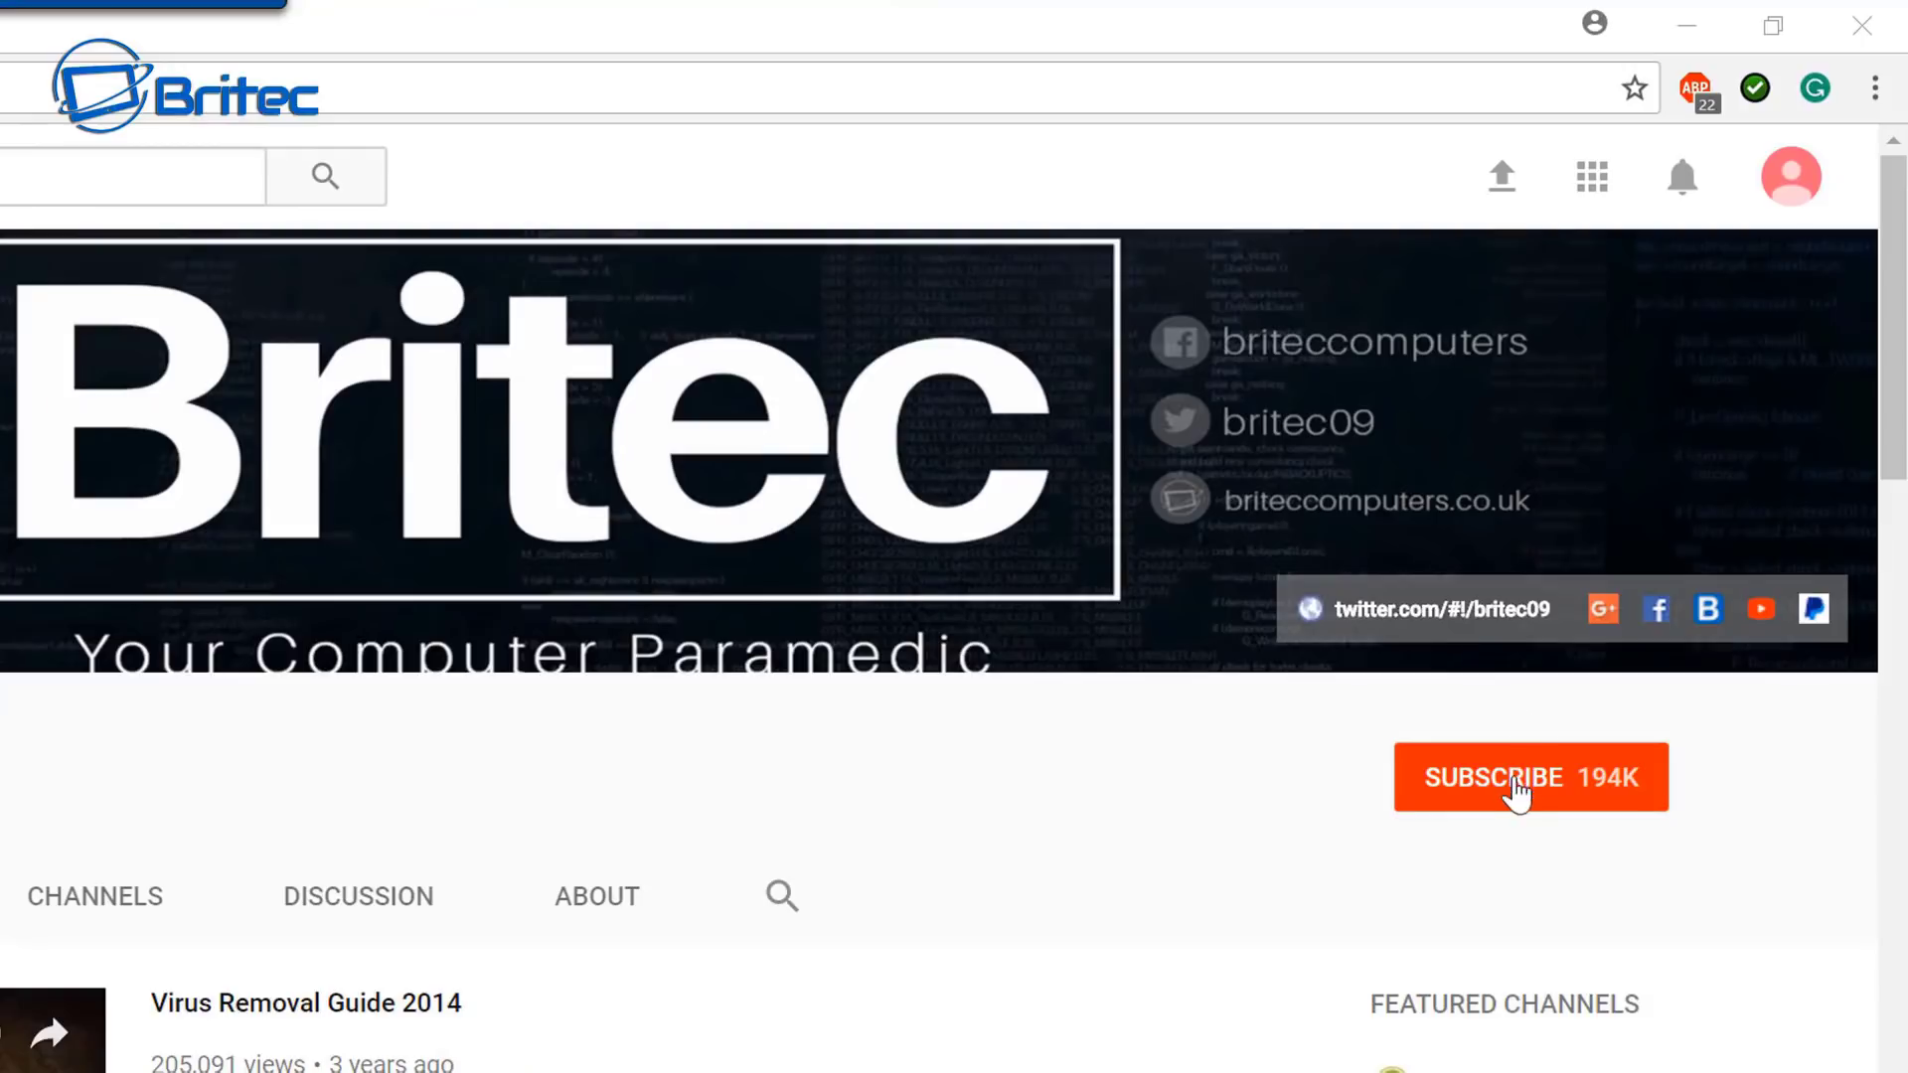
left_click(1515, 790)
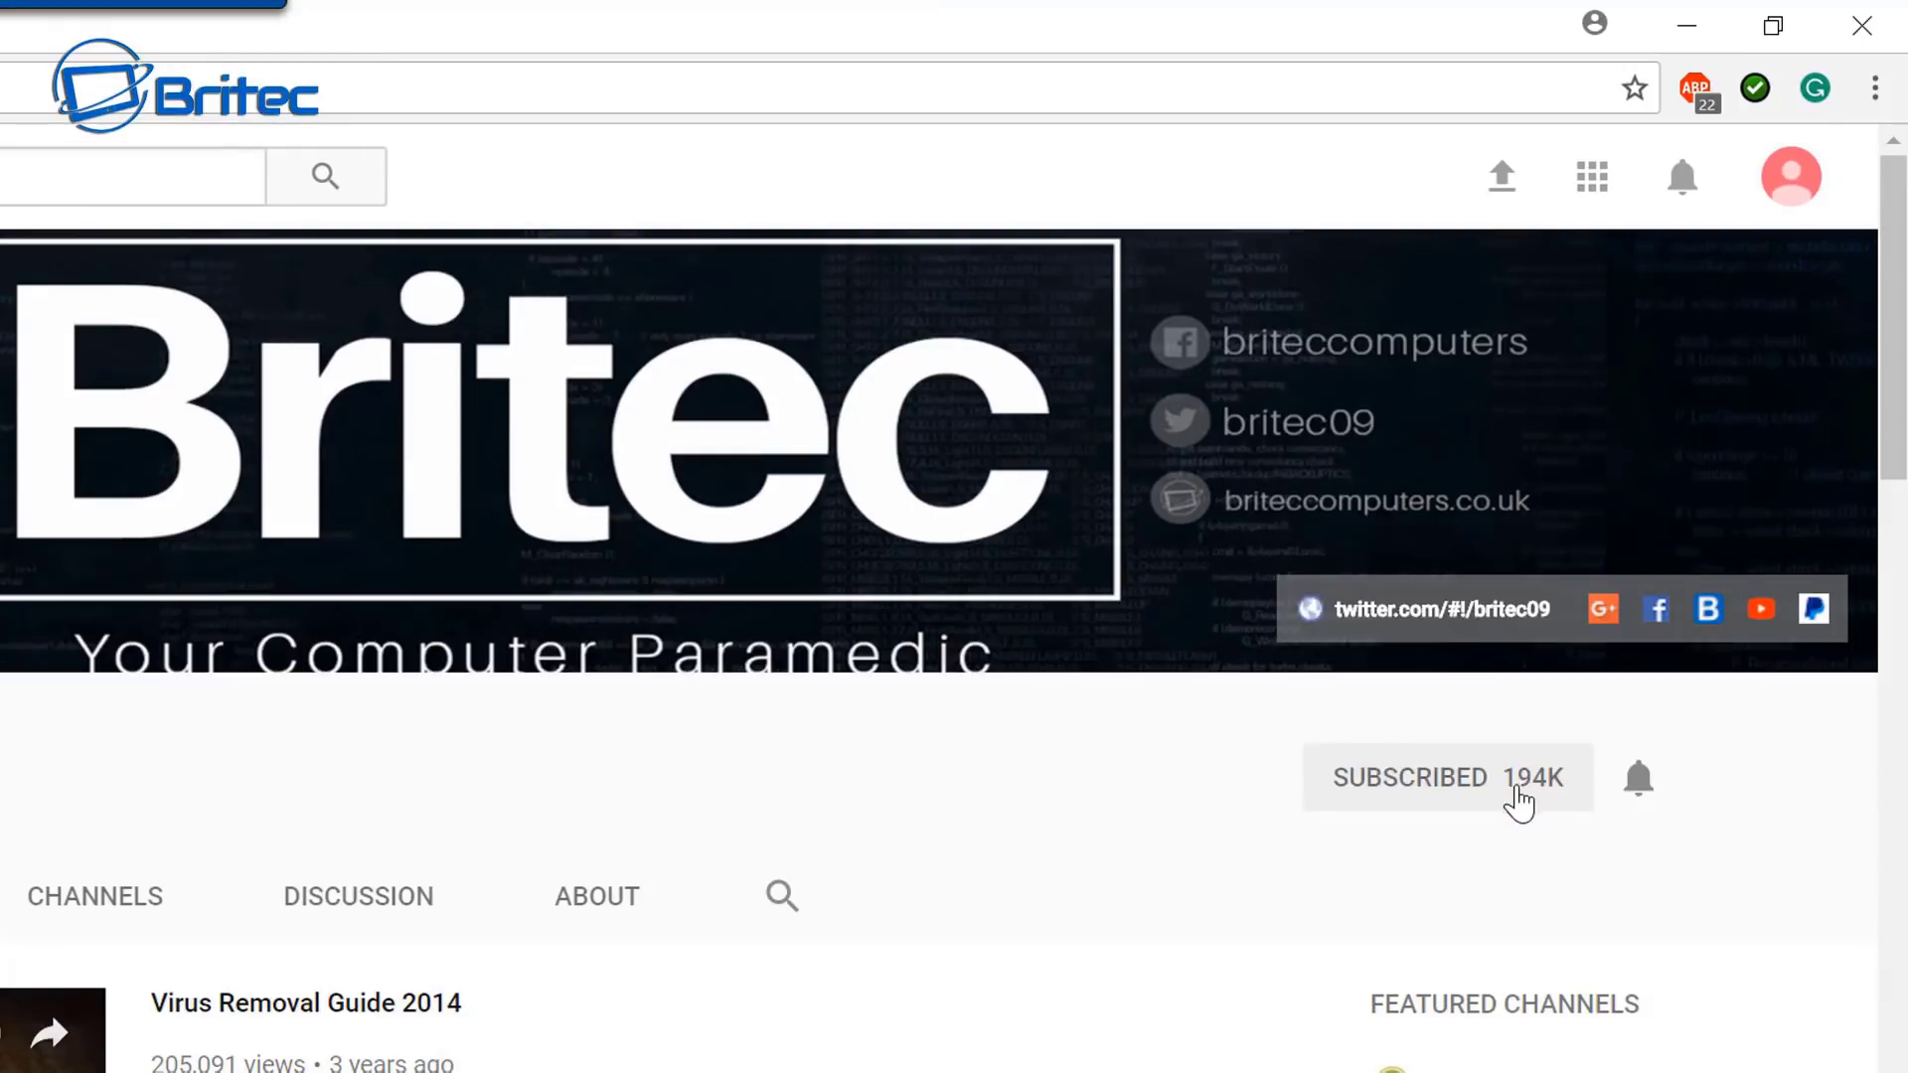
left_click(1640, 795)
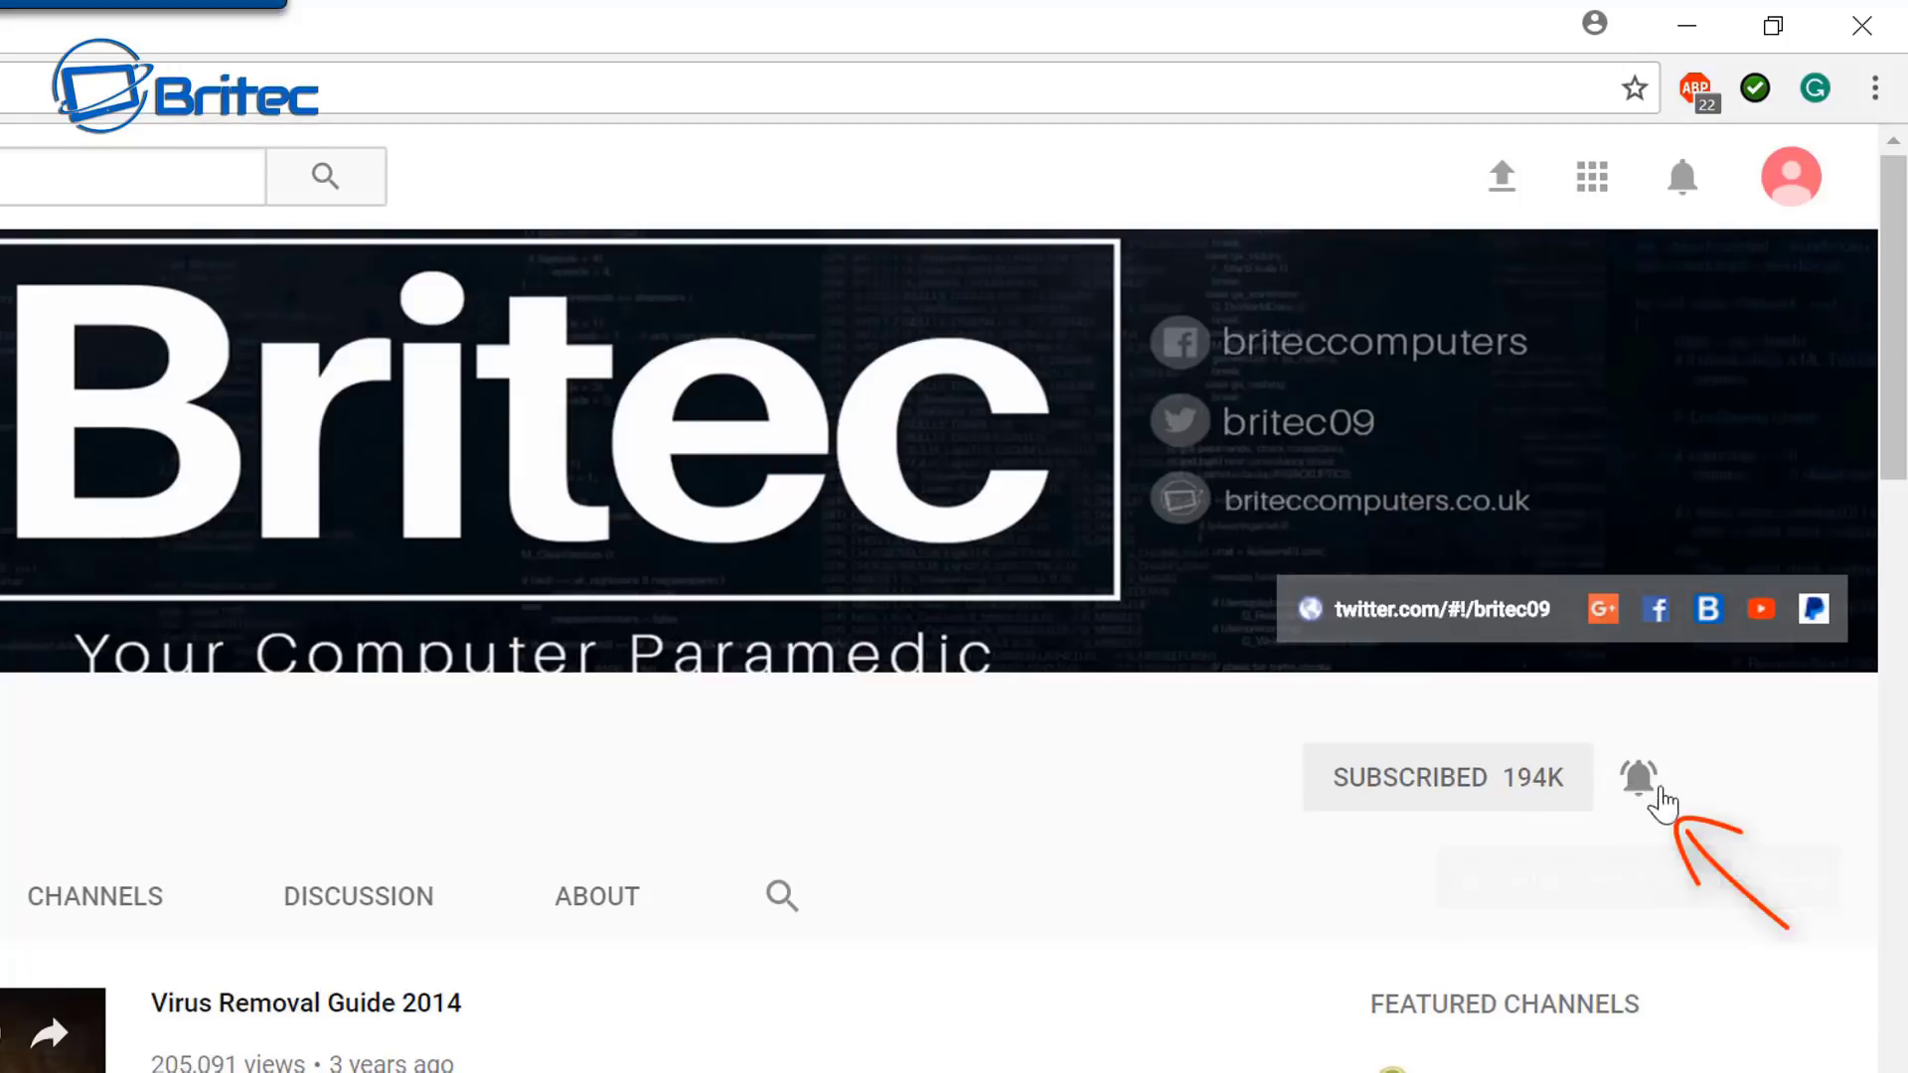